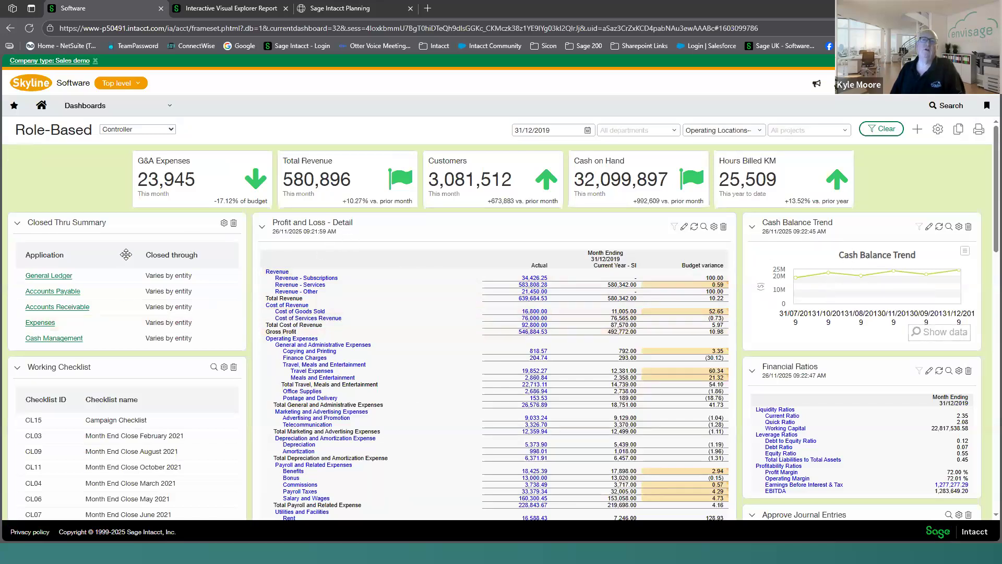
- Review the Controller dashboard's working checklist, profit and loss, budget versus actual expenditures and departmental expense summary
scroll(119, 341, down, 3)
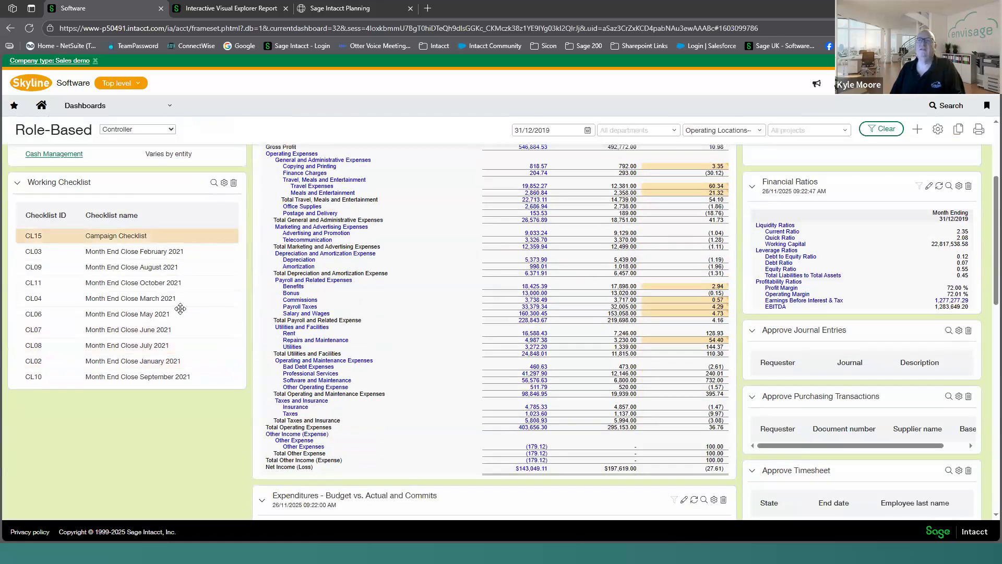
scroll(180, 302, up, 3)
scroll(180, 303, up, 1)
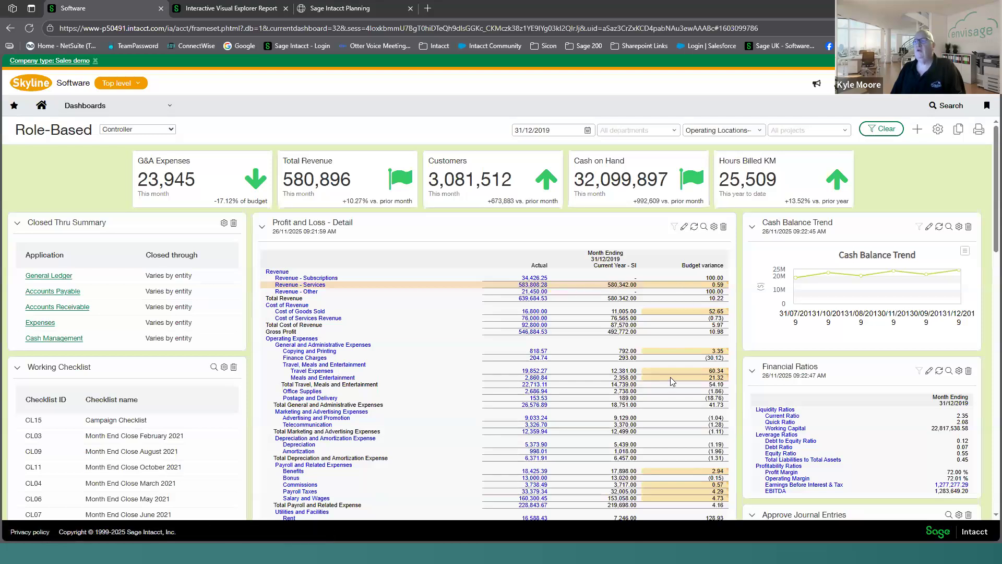
scroll(619, 384, down, 6)
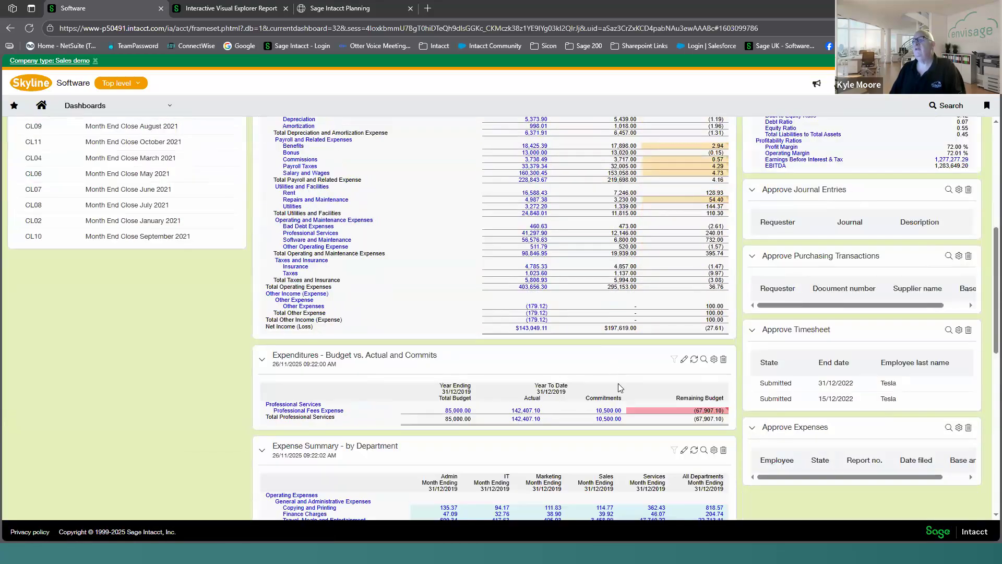
scroll(620, 387, down, 2)
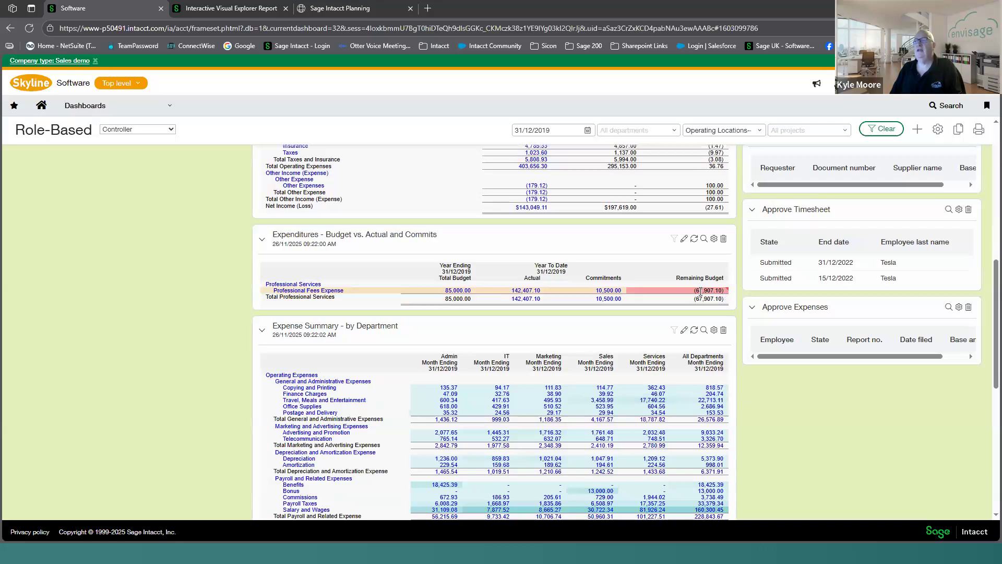
scroll(559, 305, up, 6)
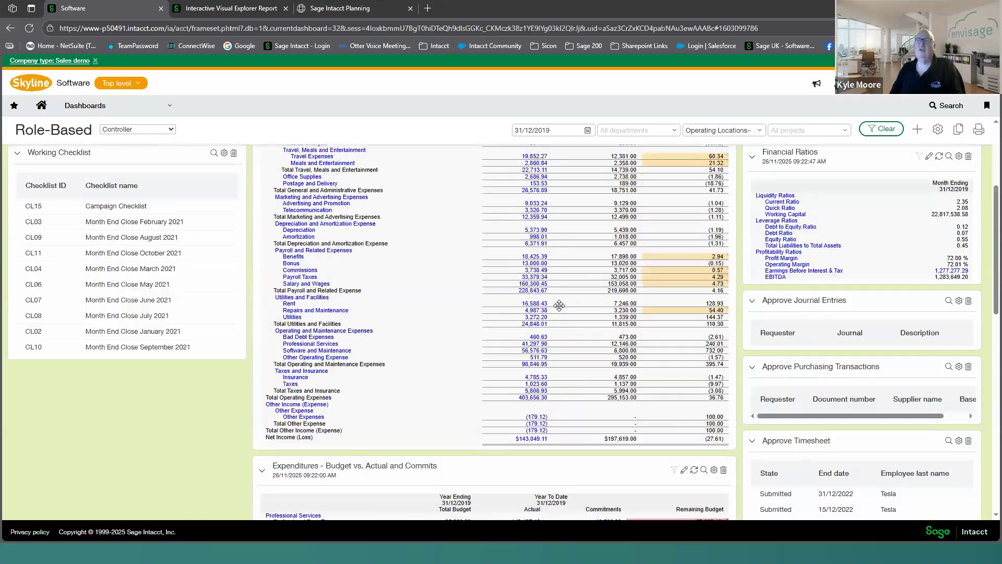
scroll(559, 305, up, 2)
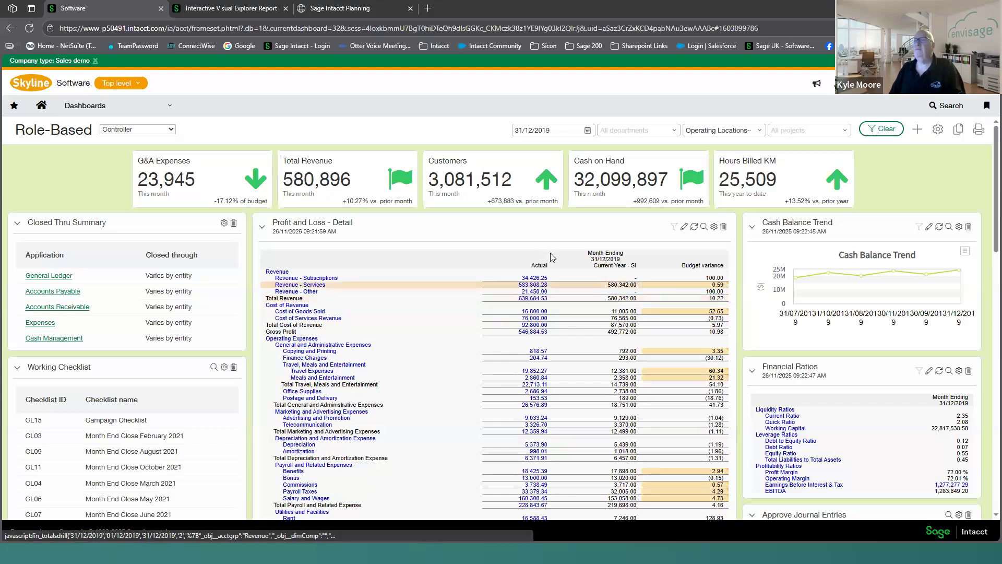
- Expand the Actual column of the Profit and Loss - Detail report by Locations, one level down with roll-up, save it and refresh its dashboard component
click(684, 228)
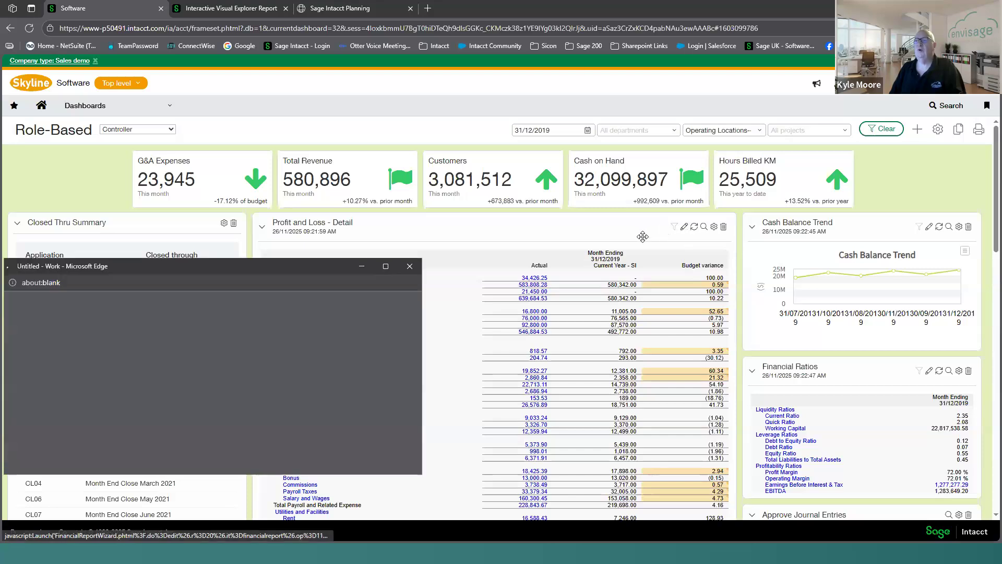
key(super+Up)
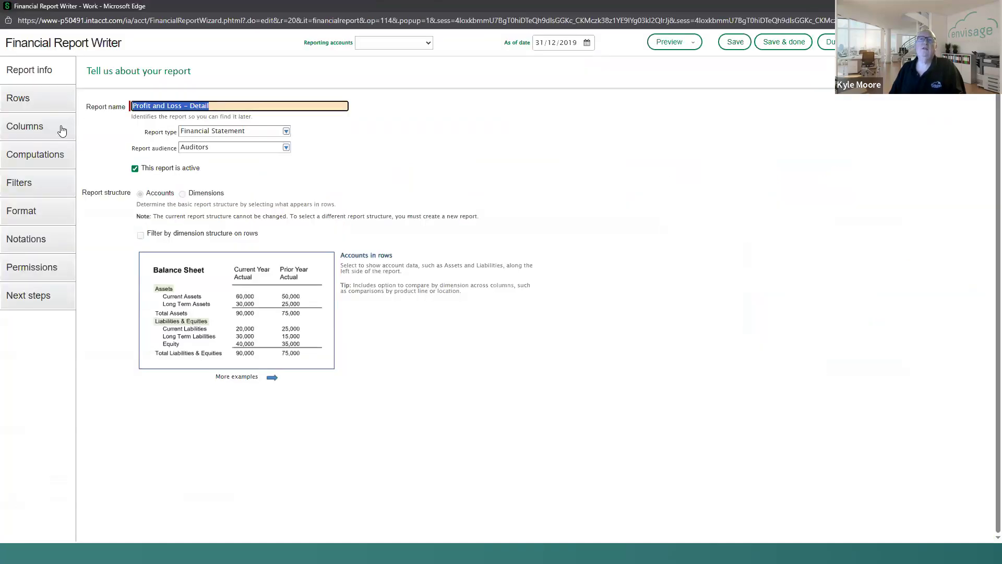
click(60, 130)
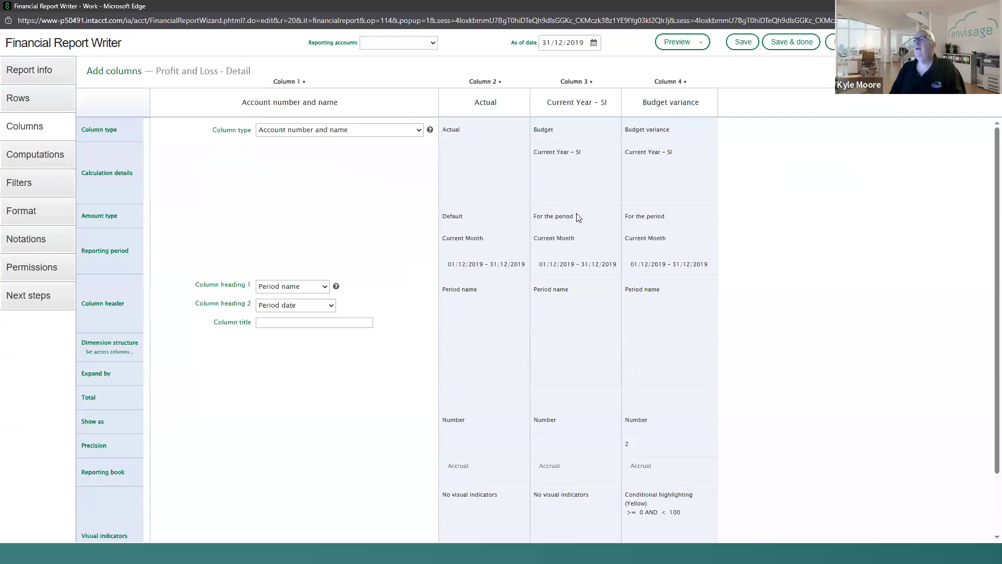
click(484, 312)
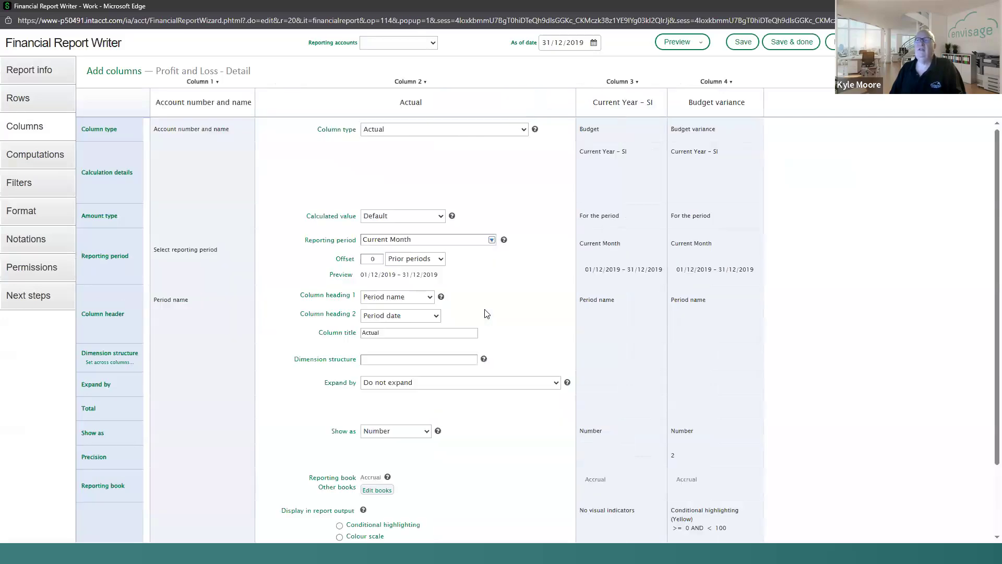
scroll(501, 394, down, 2)
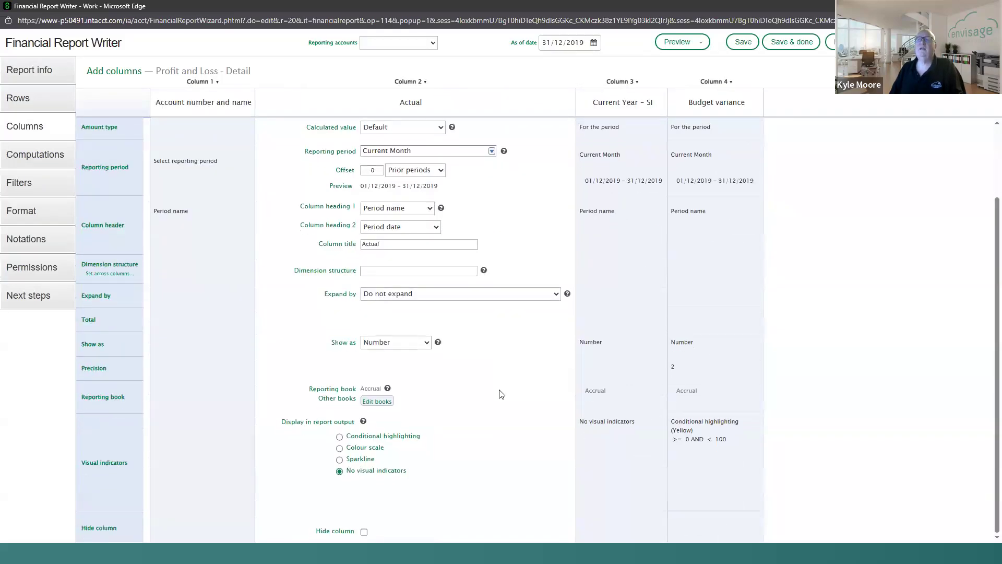
click(558, 296)
click(467, 327)
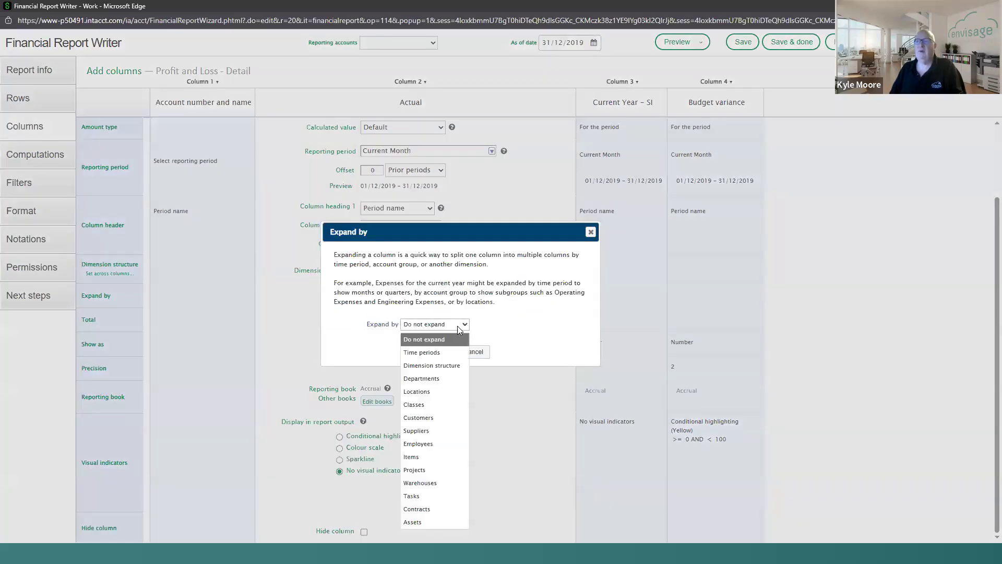
click(422, 389)
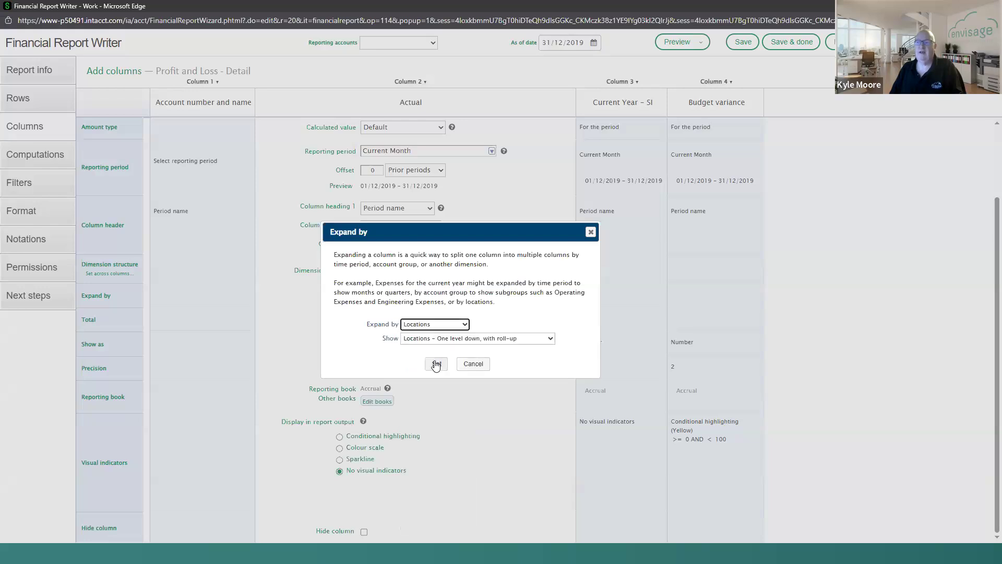
click(437, 365)
click(791, 42)
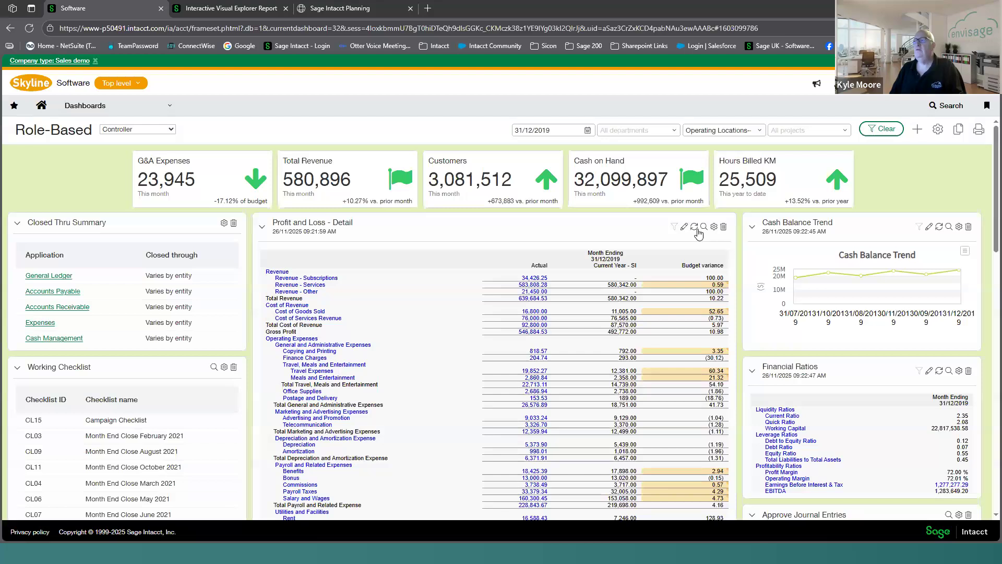
click(697, 227)
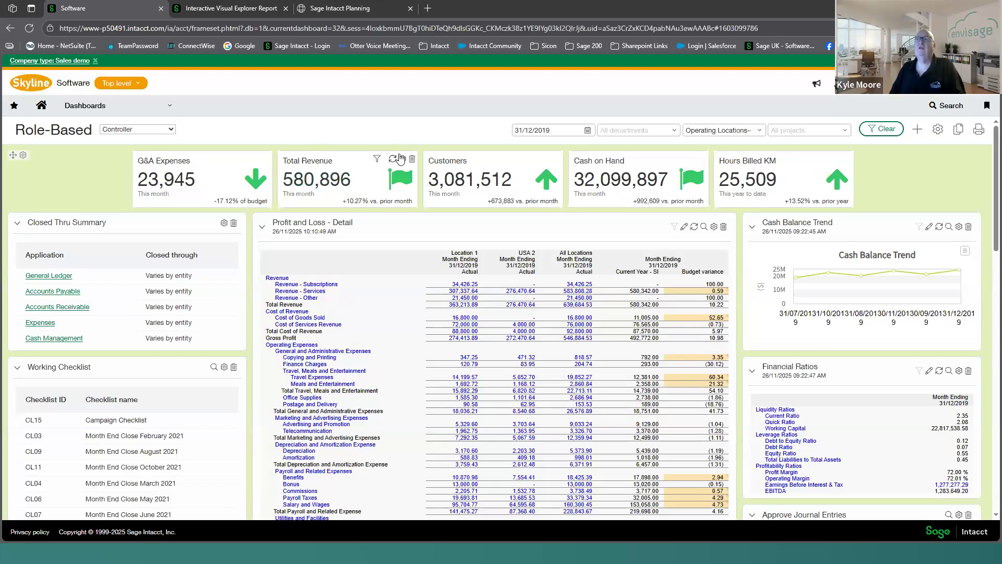
- Set the Total Revenue performance card to compare to Budget, choose its icon colour and save the card settings
click(403, 160)
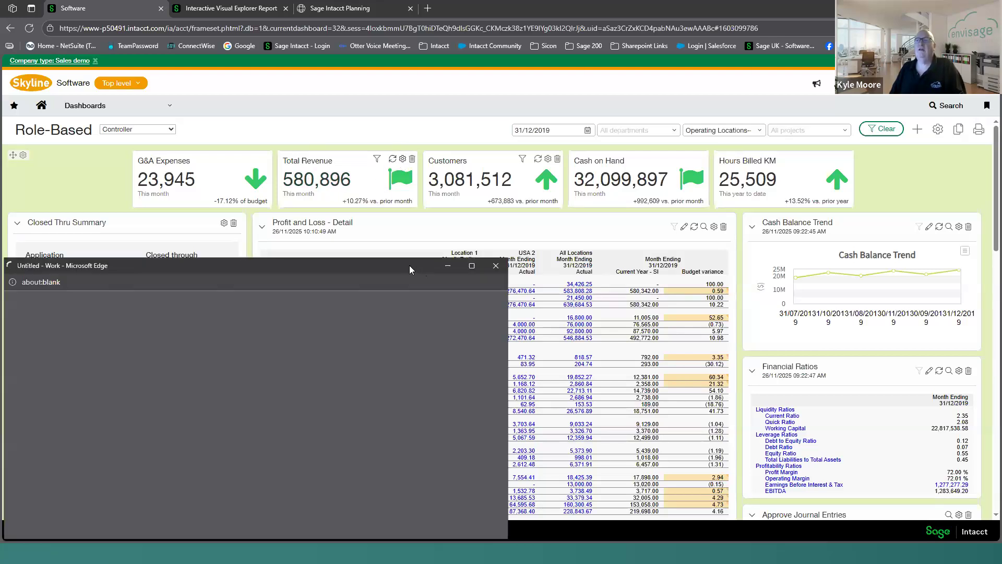
scroll(319, 235, down, 5)
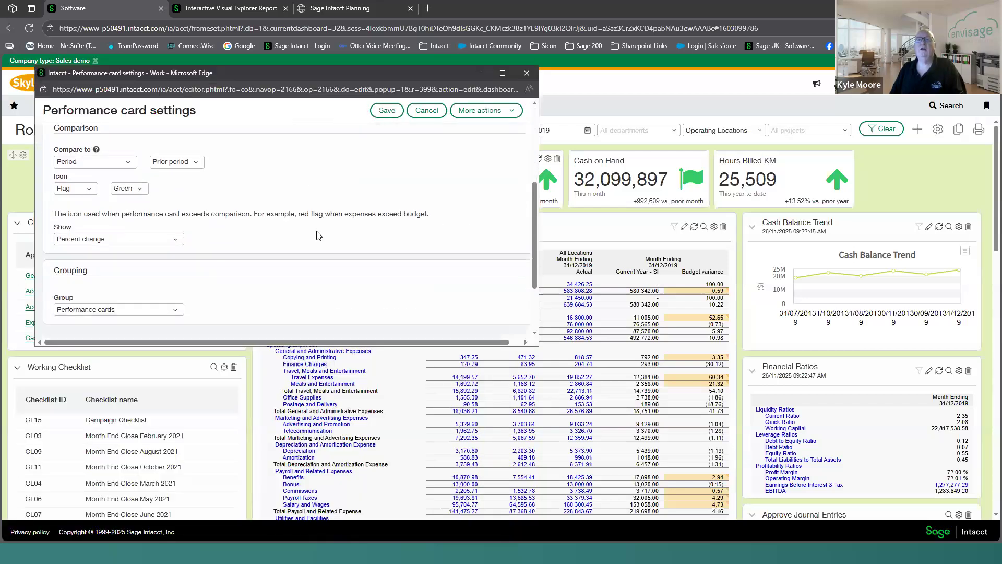
scroll(153, 189, up, 1)
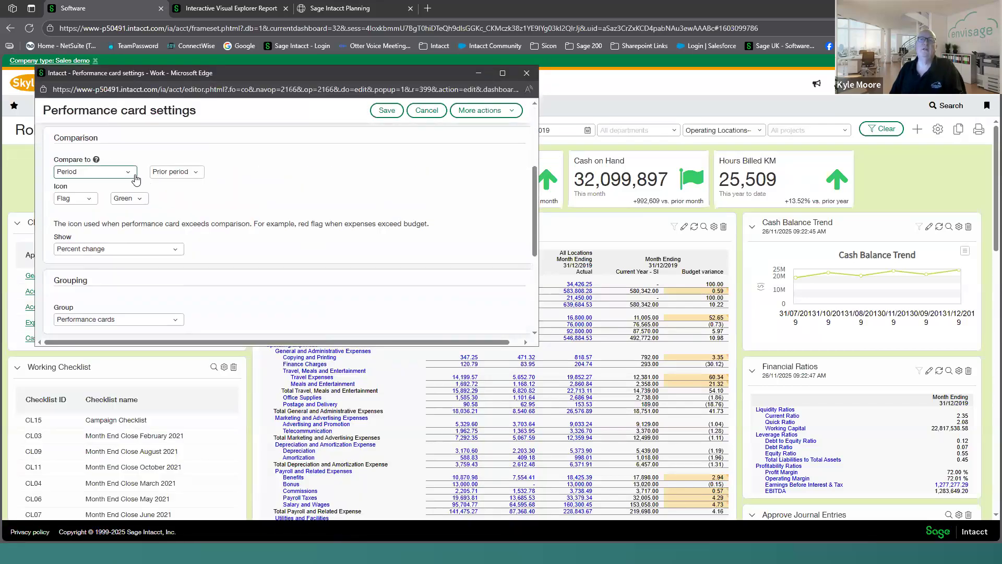
click(130, 173)
click(105, 202)
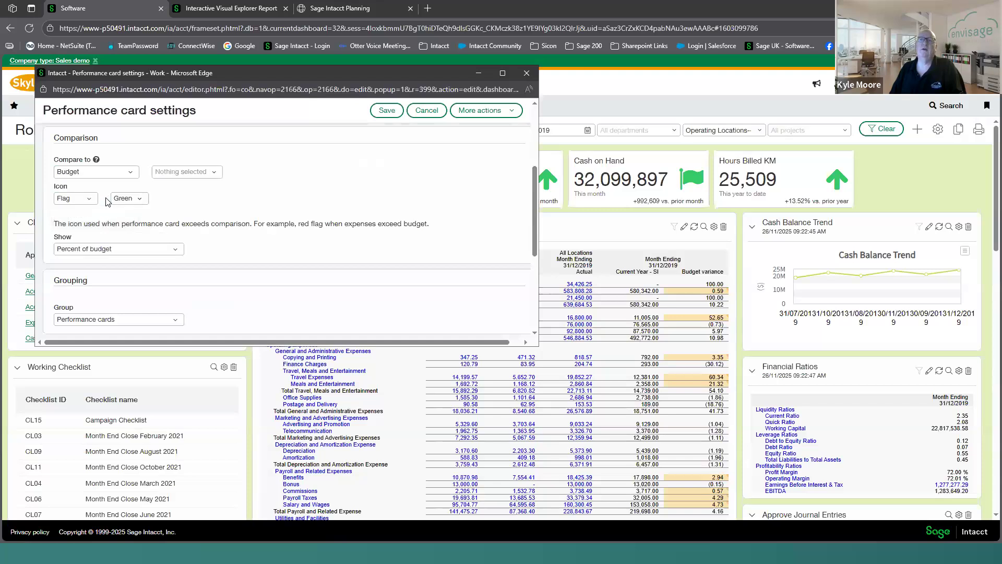
click(130, 199)
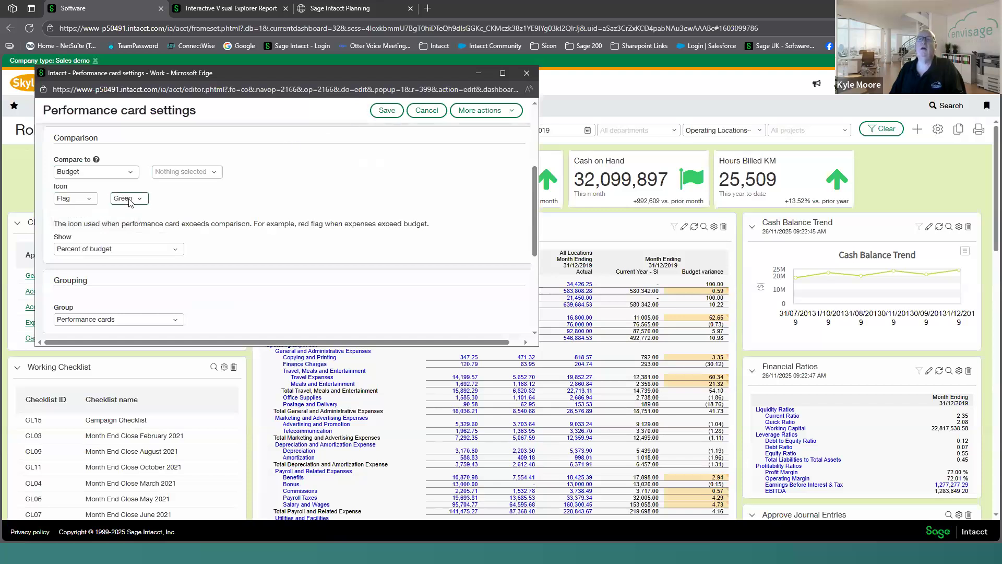
click(128, 226)
click(386, 110)
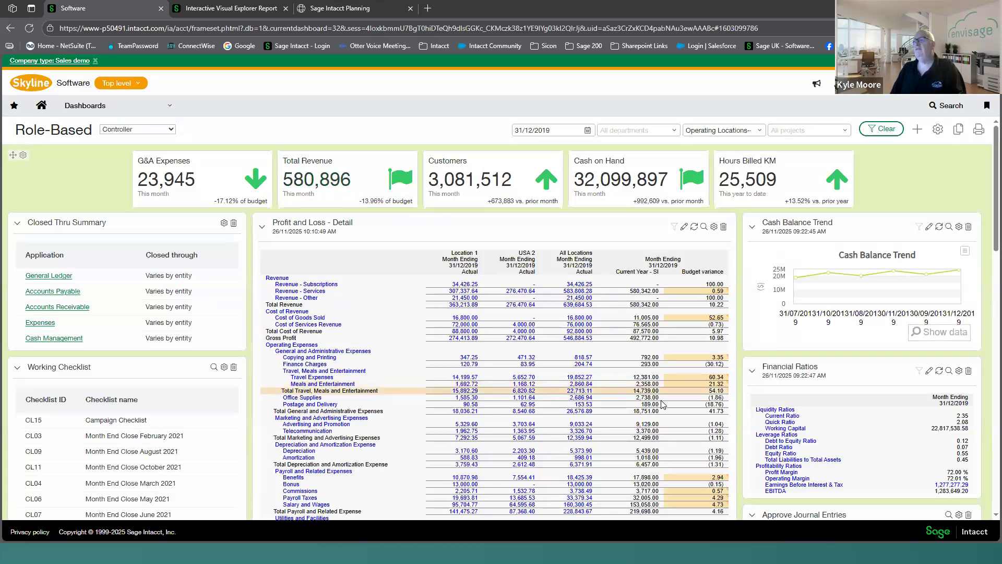
- Look through the available role-based dashboards and the list of entities, keeping the Controller dashboard at top level
scroll(660, 401, down, 4)
scroll(661, 405, up, 4)
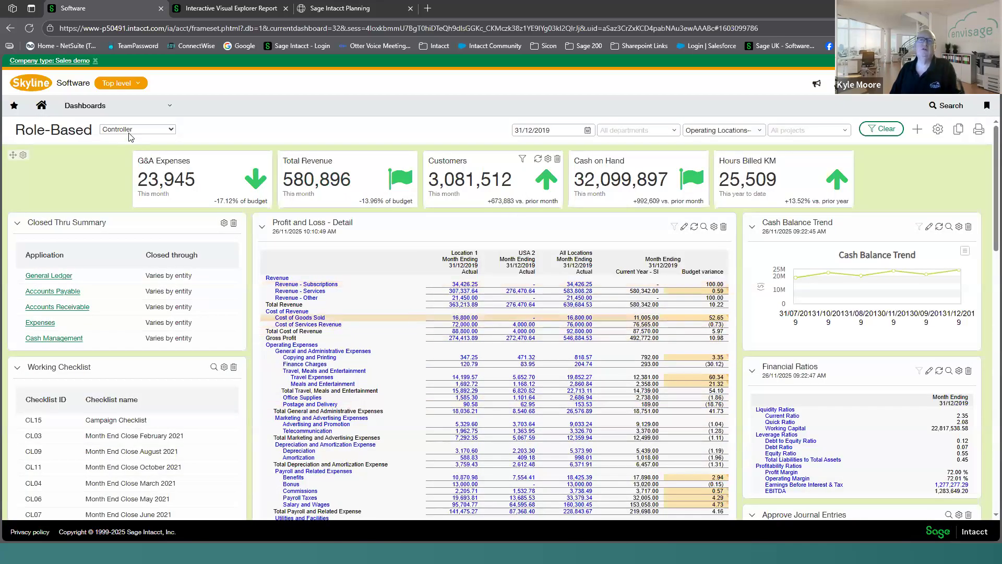
click(171, 130)
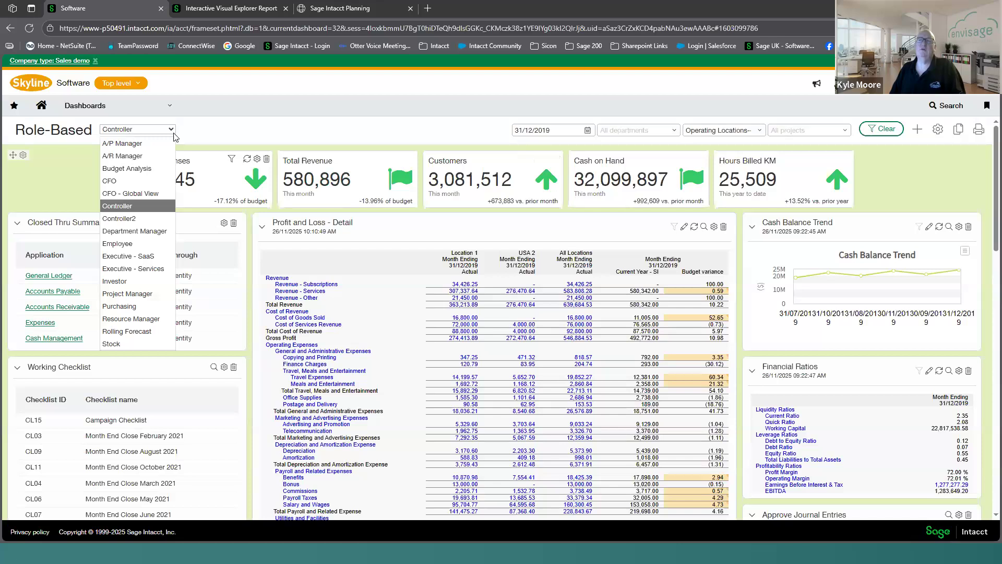
click(230, 135)
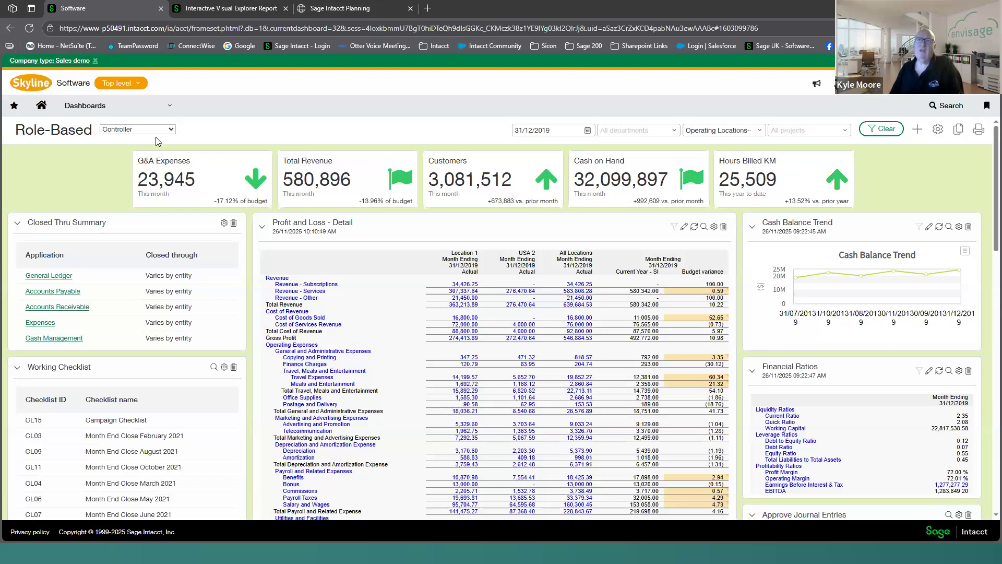
click(141, 88)
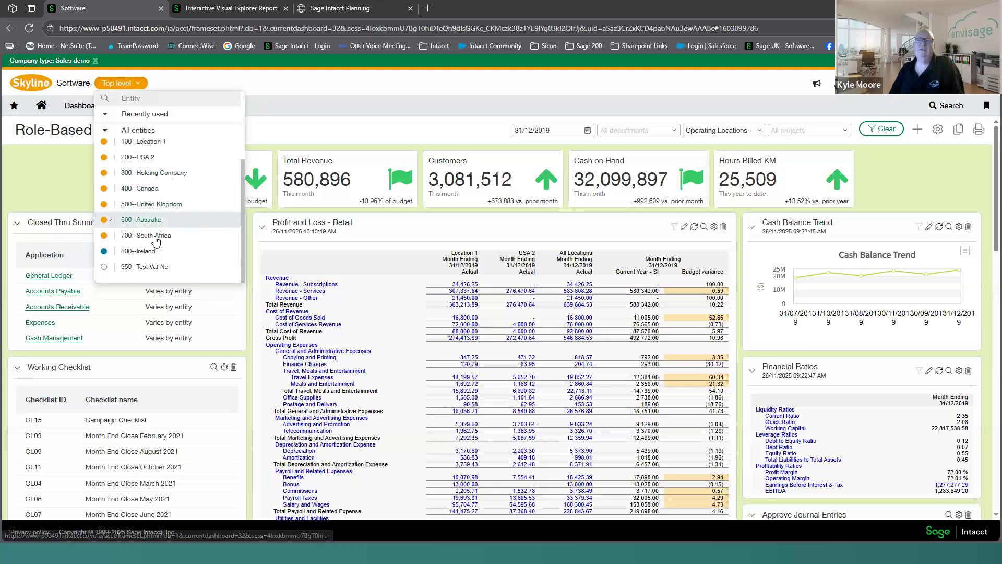
click(281, 118)
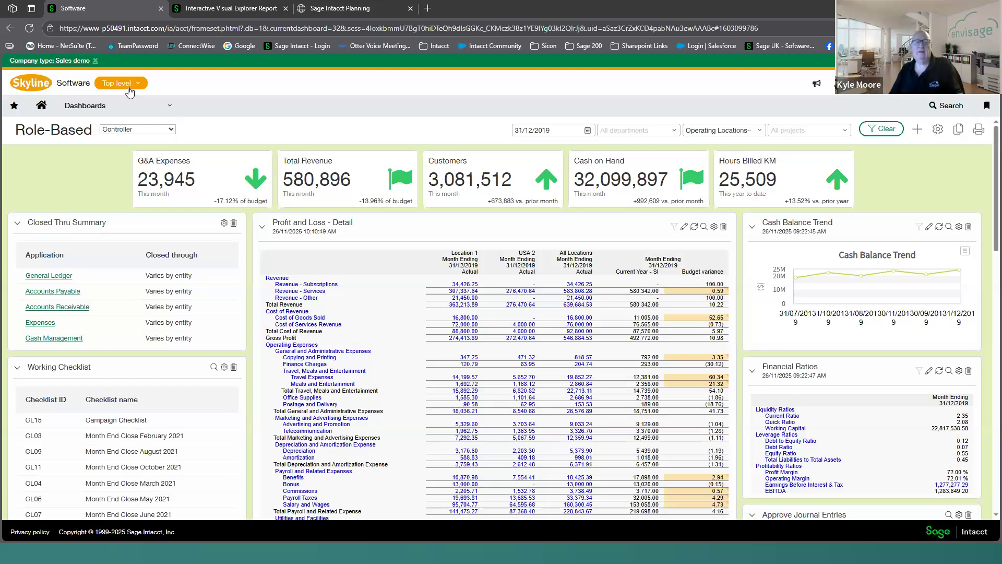
- Open the Organisation view of the Consolidation module to examine the entity hierarchy and currencies
click(107, 110)
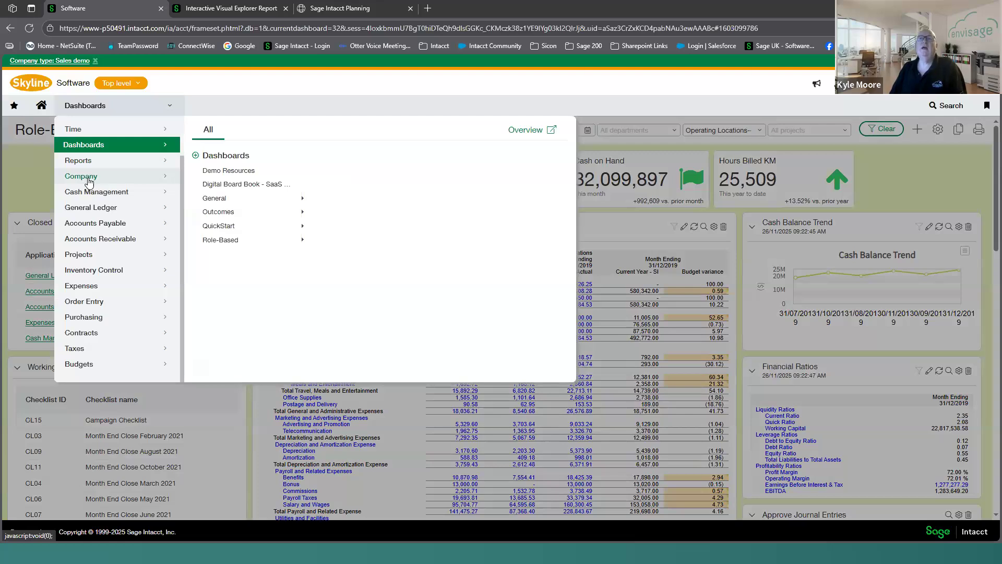
scroll(88, 181, up, 2)
click(100, 159)
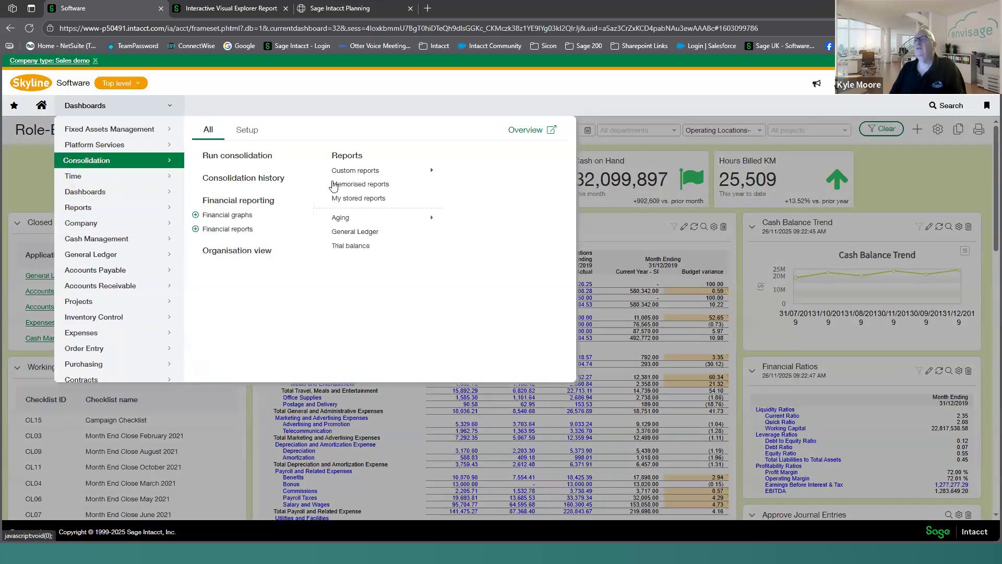
click(233, 250)
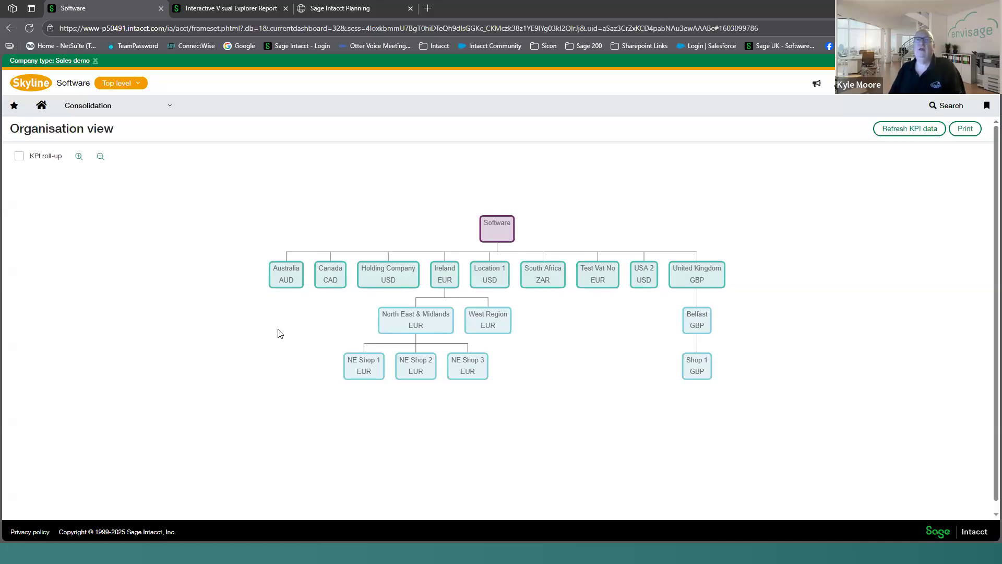
- Return to the role-based Controller dashboard
click(117, 105)
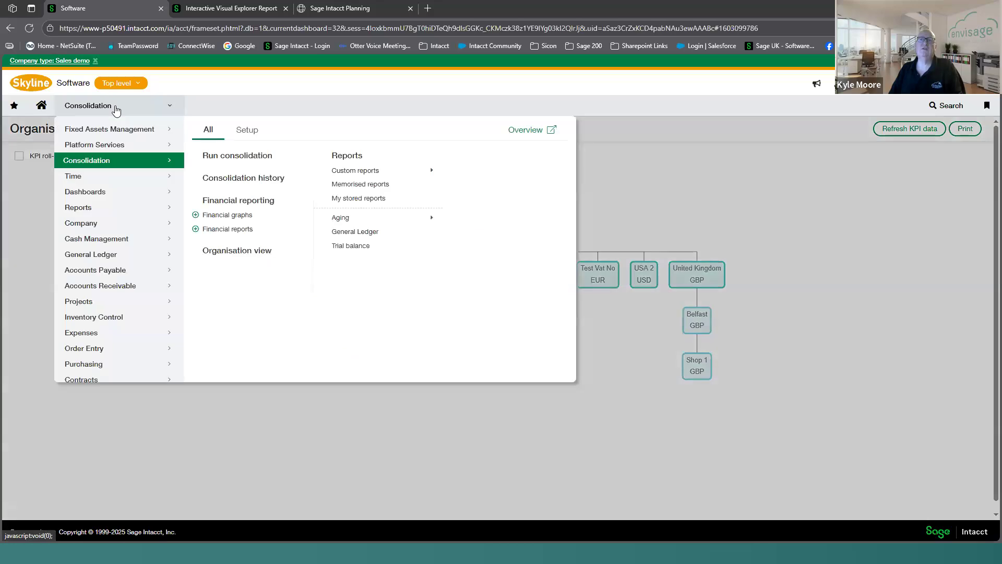
mouse_move(117, 192)
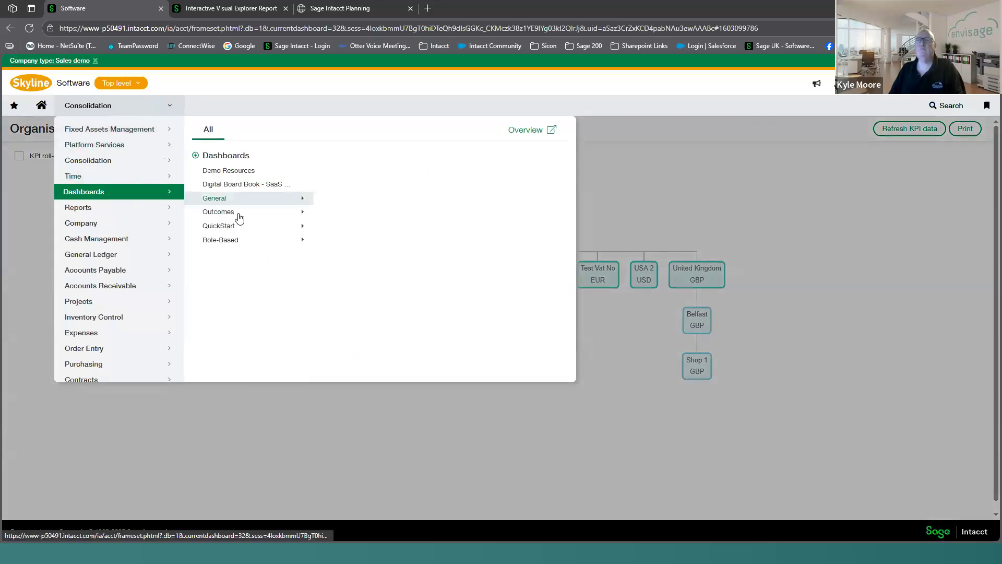
mouse_move(277, 241)
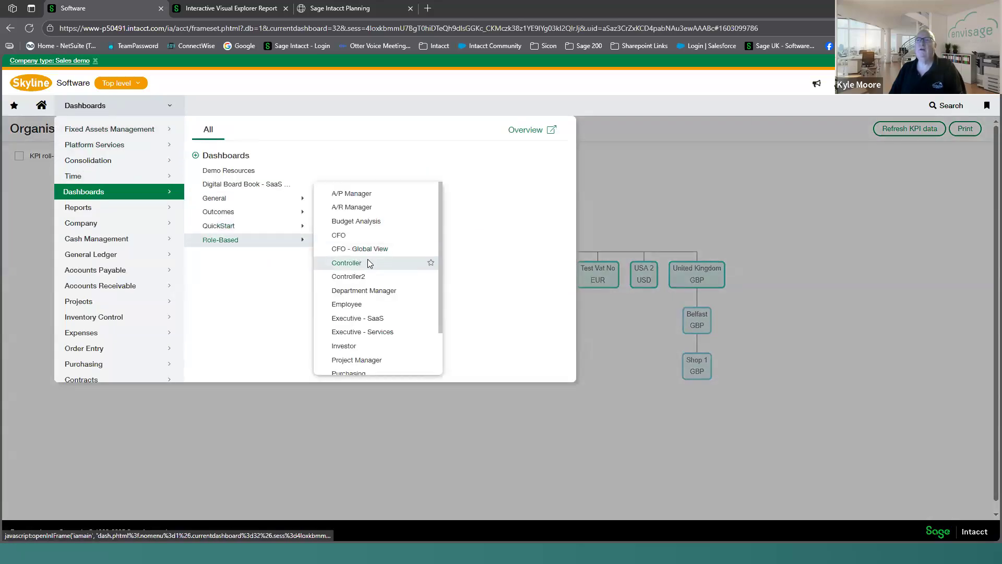
click(368, 261)
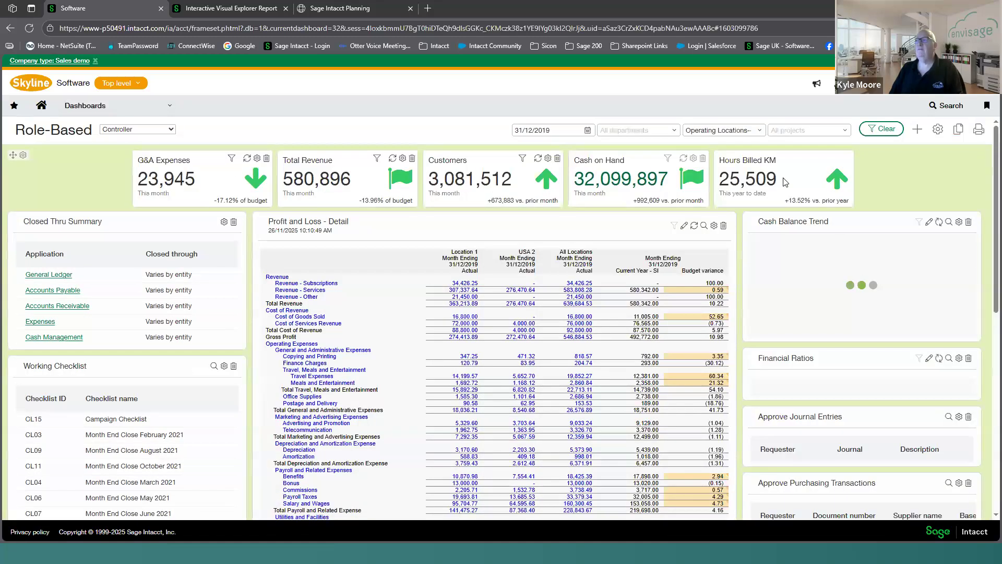
- Filter the Controller dashboard to the 100--Sales department
click(674, 131)
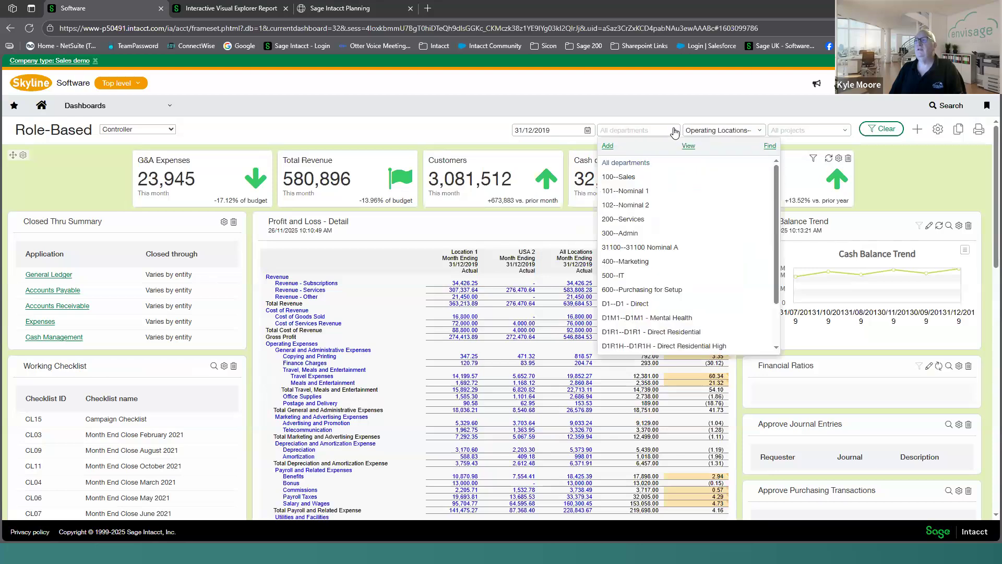
click(629, 177)
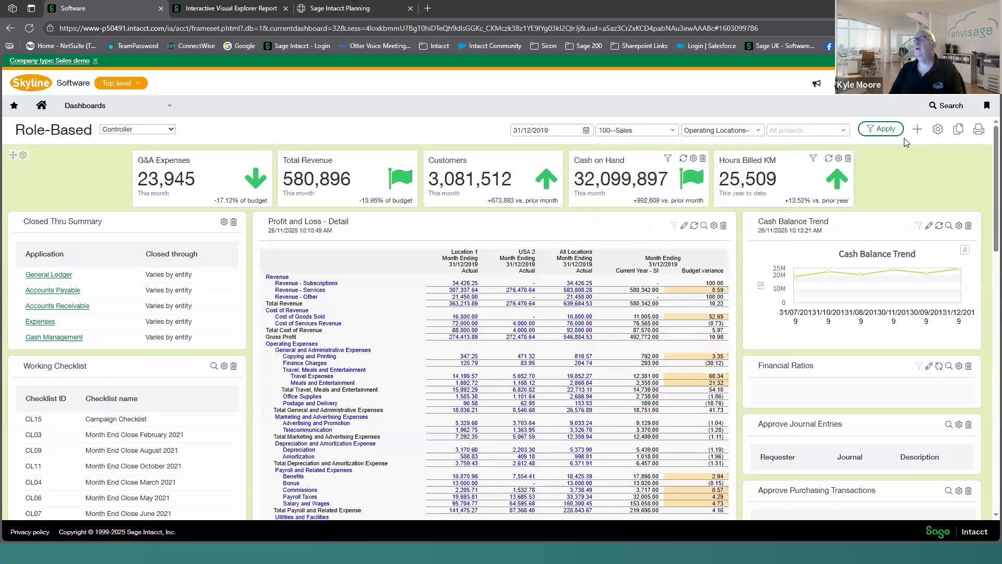
click(887, 131)
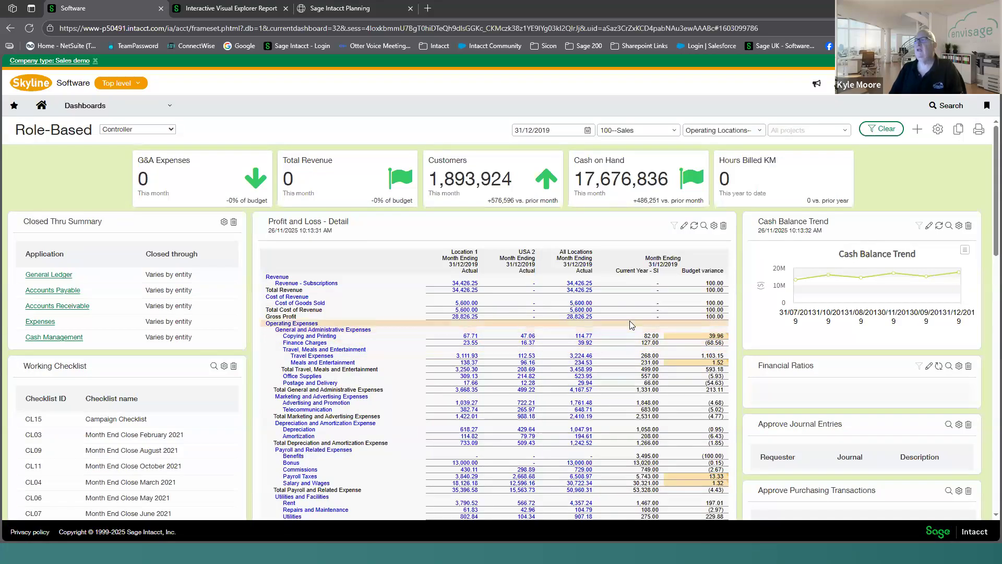
- Reset the dashboard's department filter to All departments and apply it
click(673, 133)
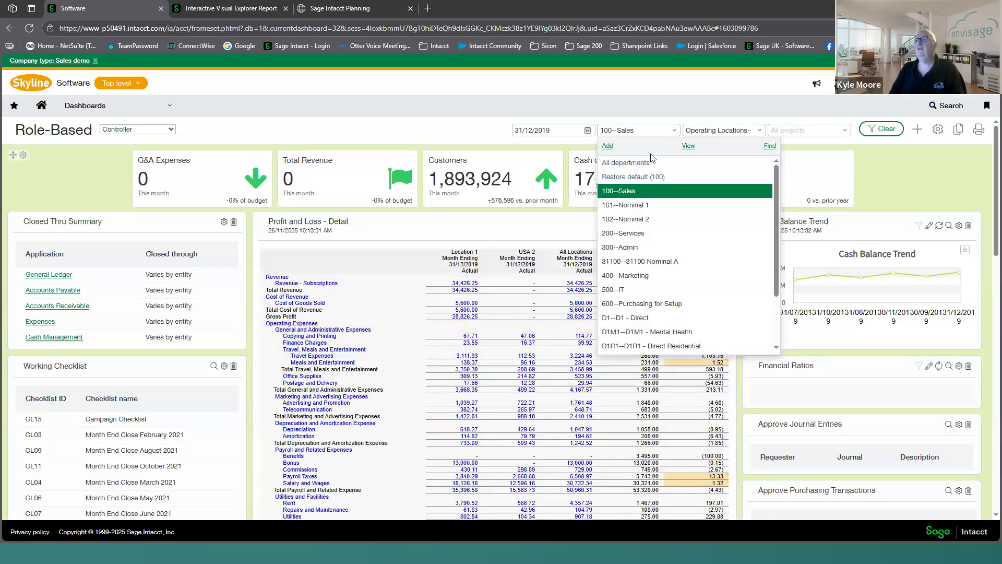
click(627, 163)
click(890, 134)
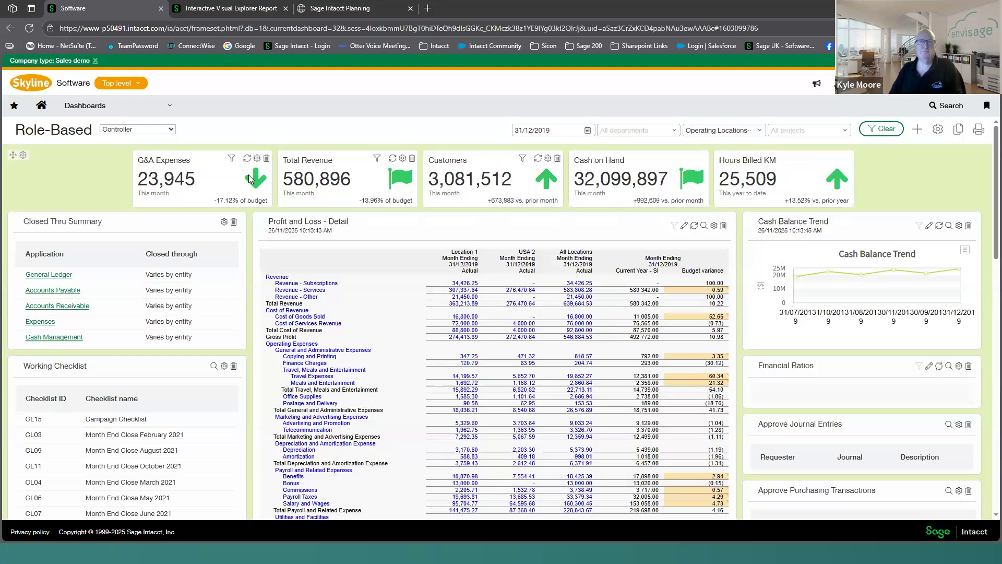
- Open the 400--Canada entity to view its Controller dashboard, and return to the top-level dashboard
click(135, 85)
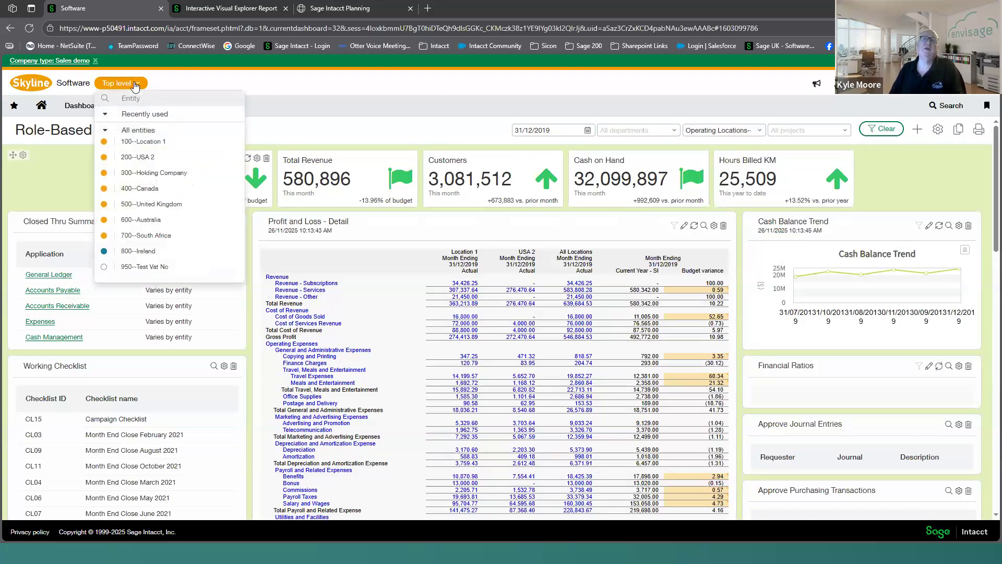
click(160, 192)
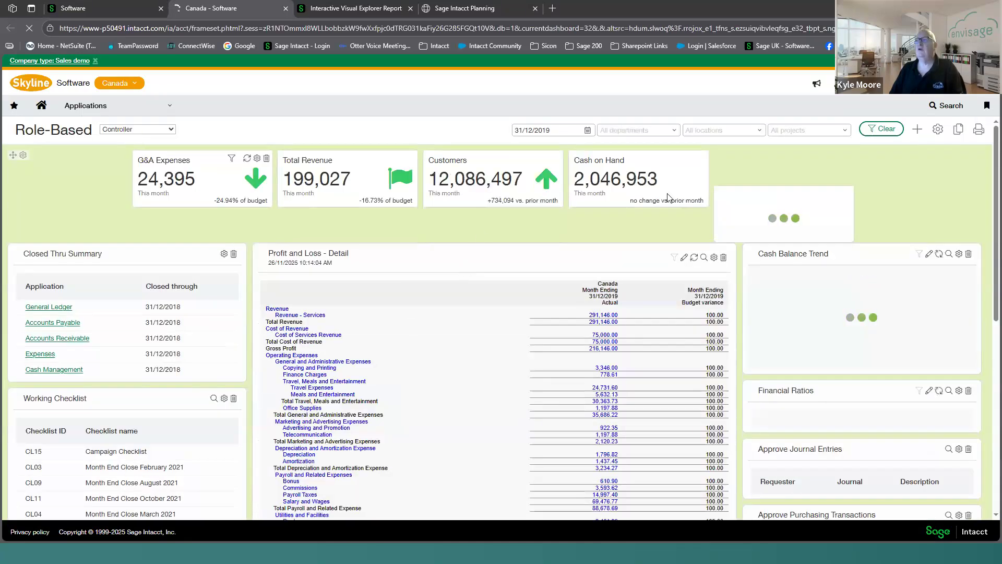
click(219, 13)
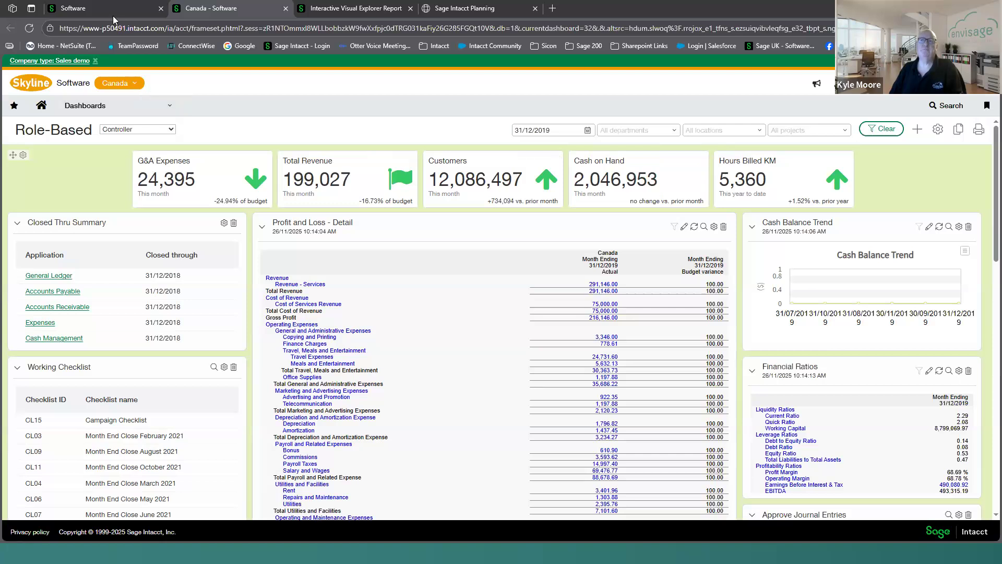
click(99, 8)
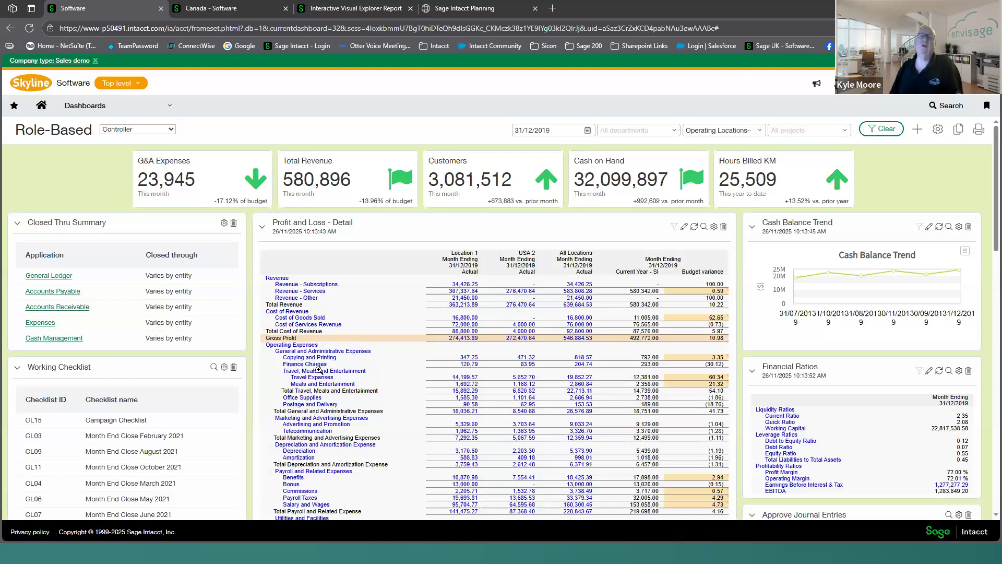
- Open the Financial reports list and widen the report name column to show the full names
click(109, 113)
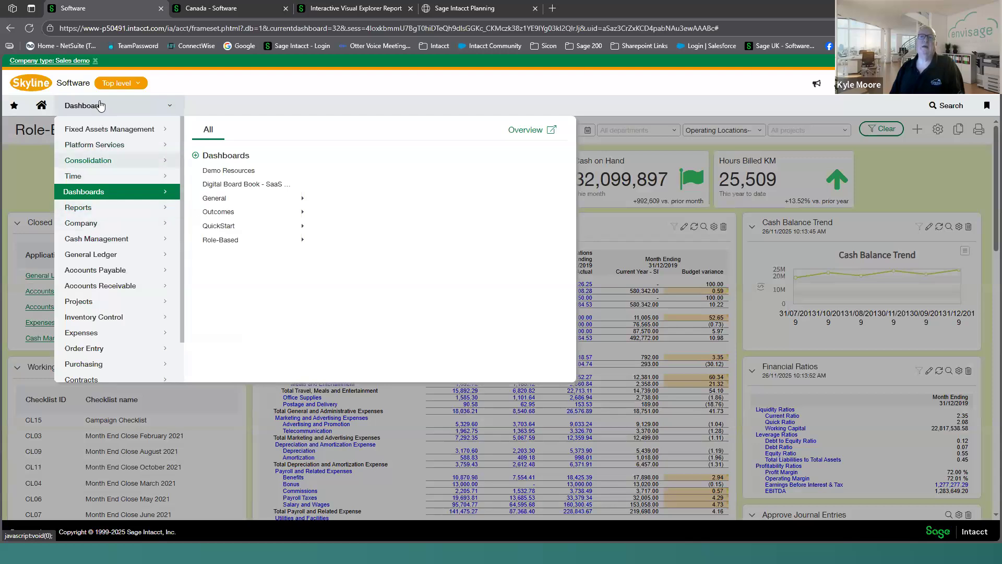
click(94, 209)
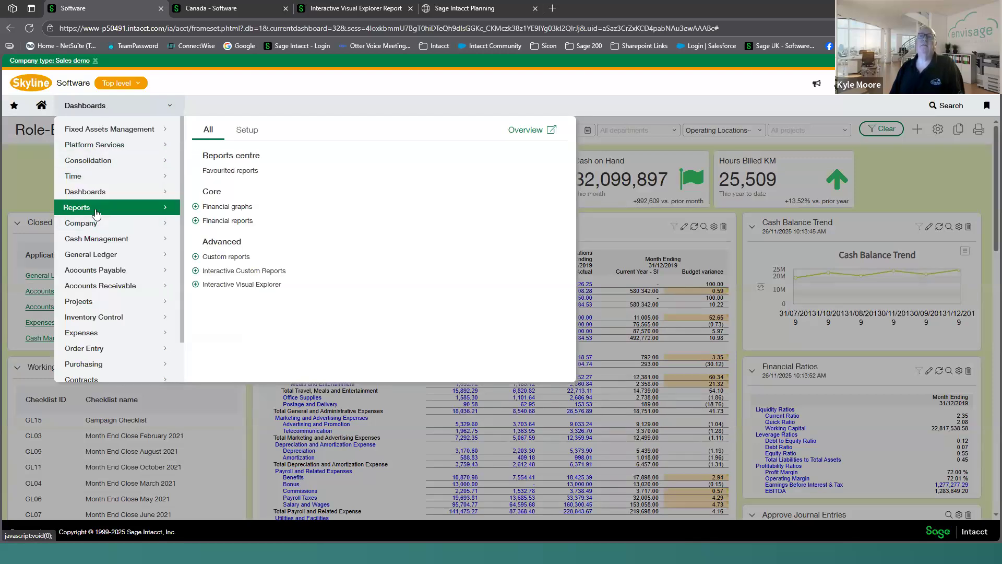
click(228, 220)
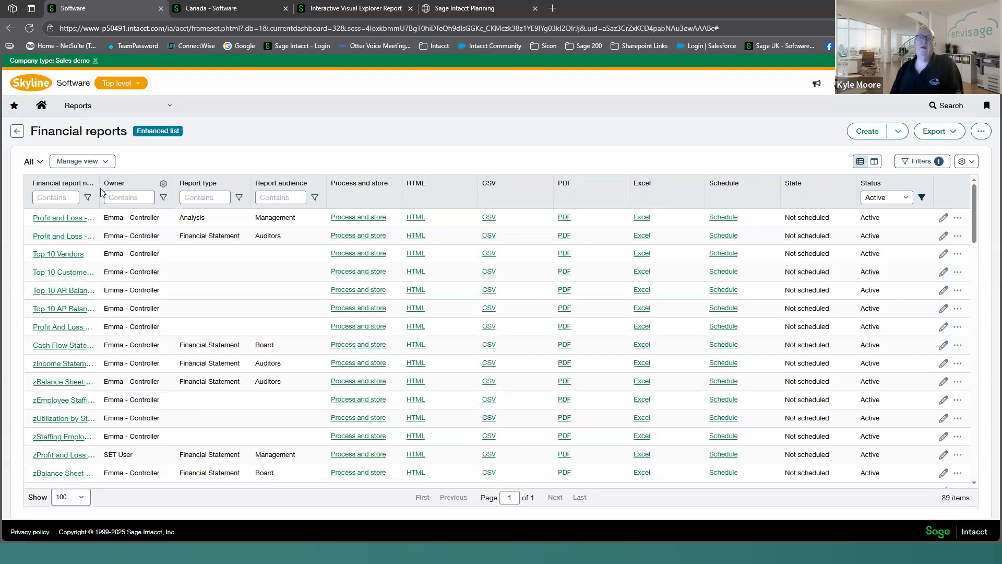
drag(155, 187, 171, 187)
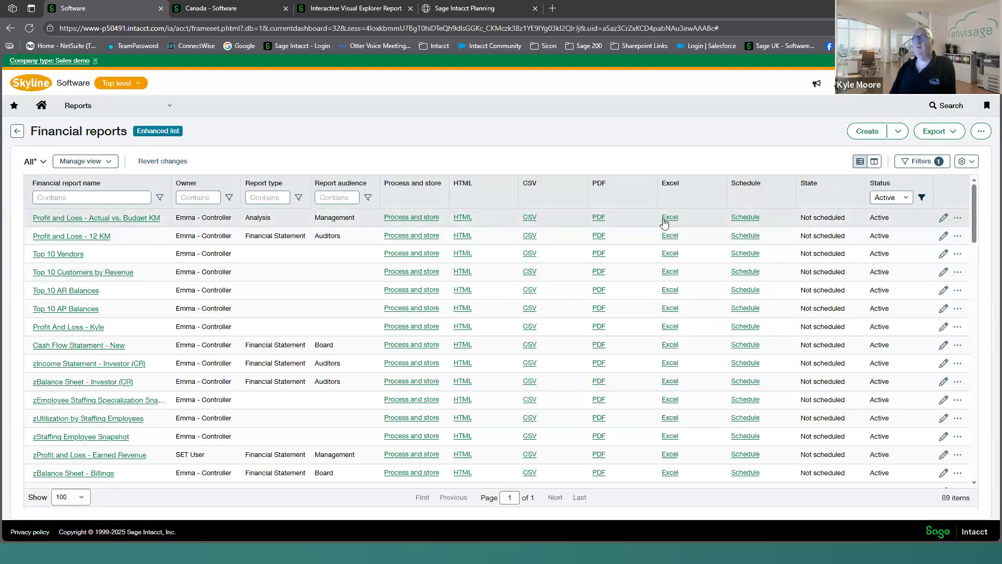
- Run Profit and Loss - Actual vs. Budget KM as HTML as of 31/12/2019, expand Revenue - Subscriptions and close the report
click(464, 218)
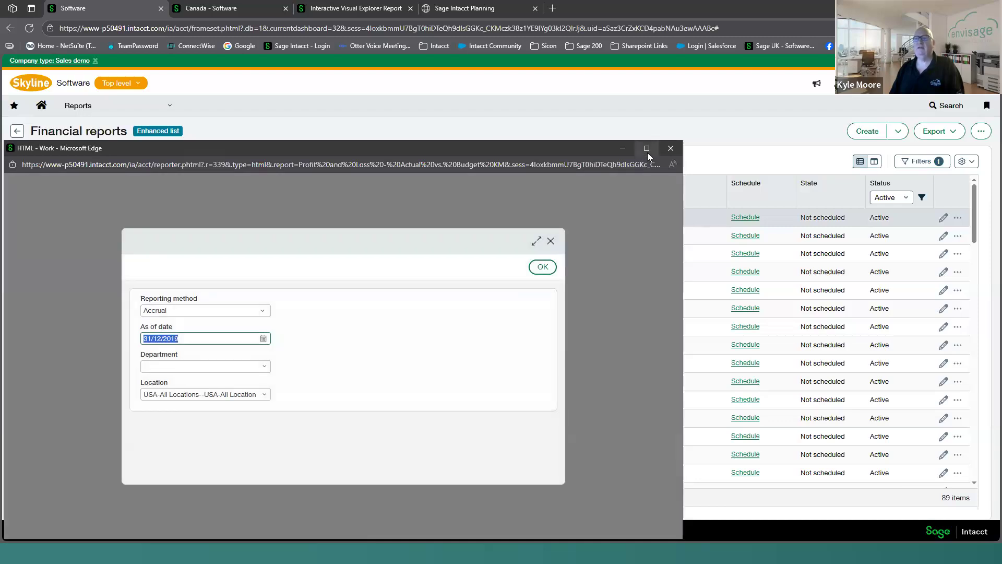
click(646, 149)
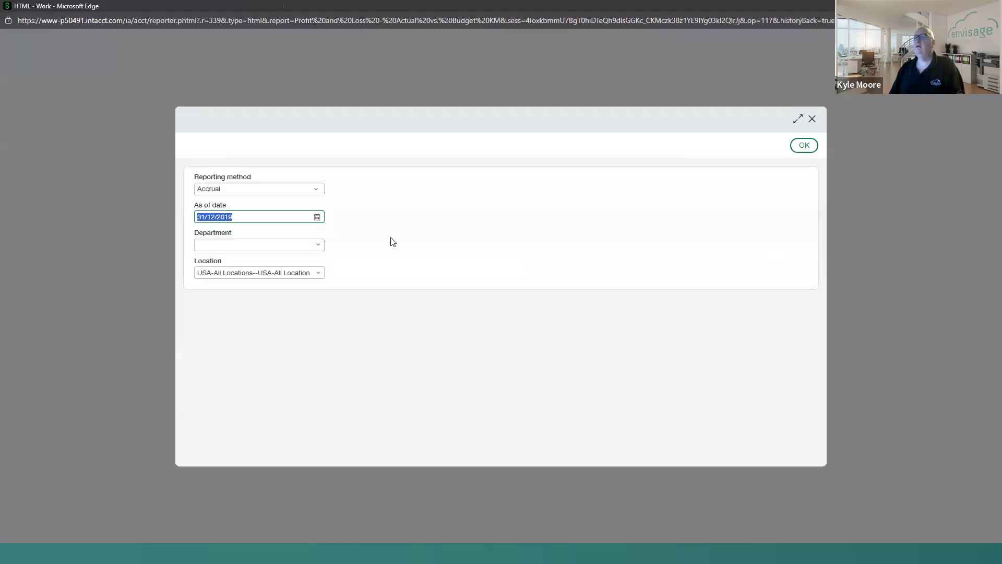
click(807, 146)
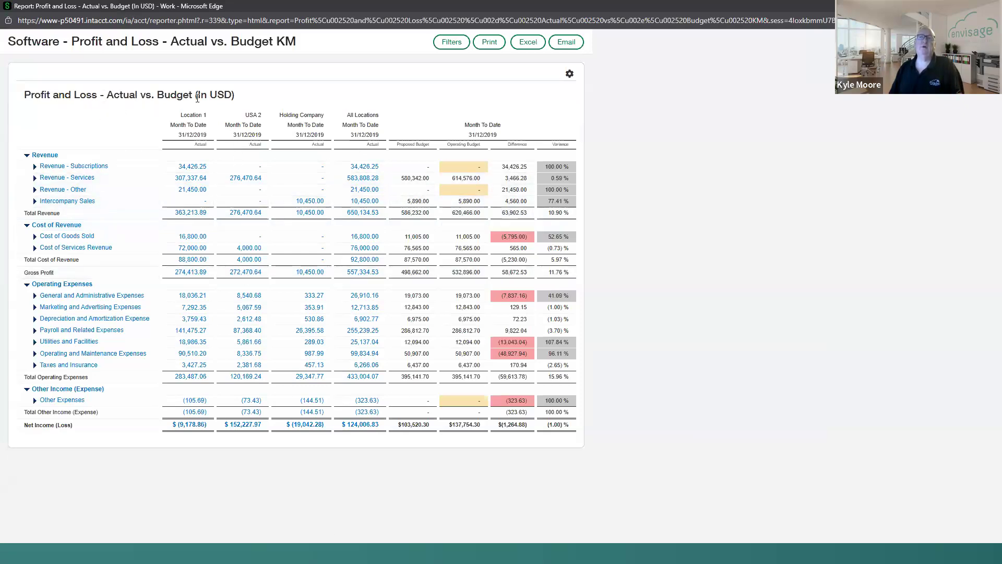
click(35, 167)
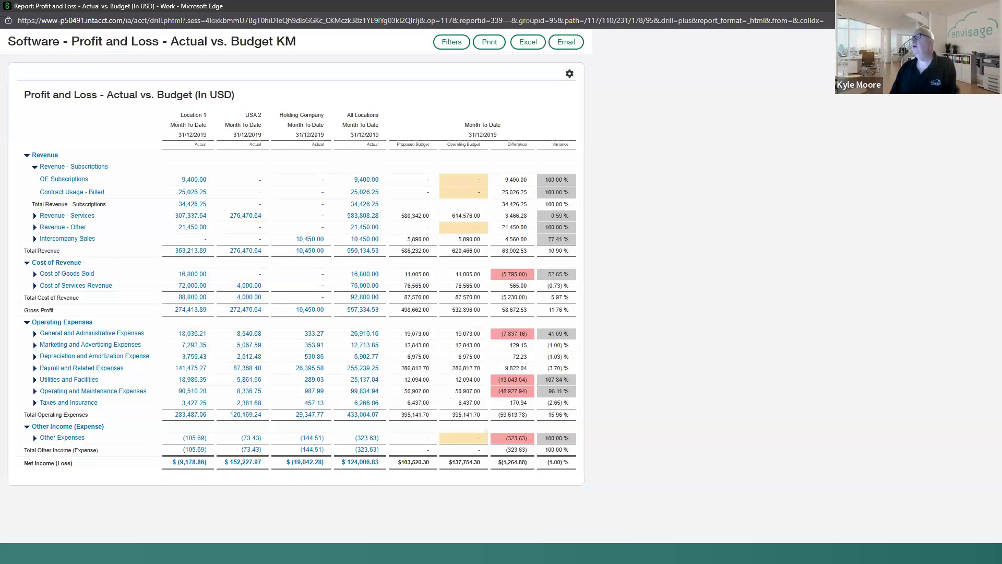
click(990, 6)
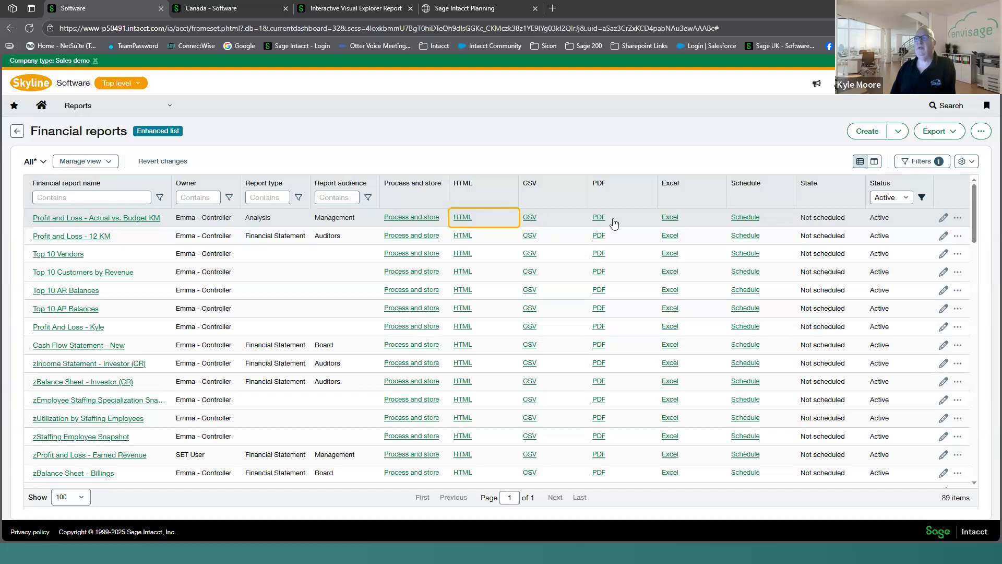
- Examine the recurrence and delivery options for scheduling Profit and Loss - Actual vs. Budget KM, and leave without saving
click(744, 218)
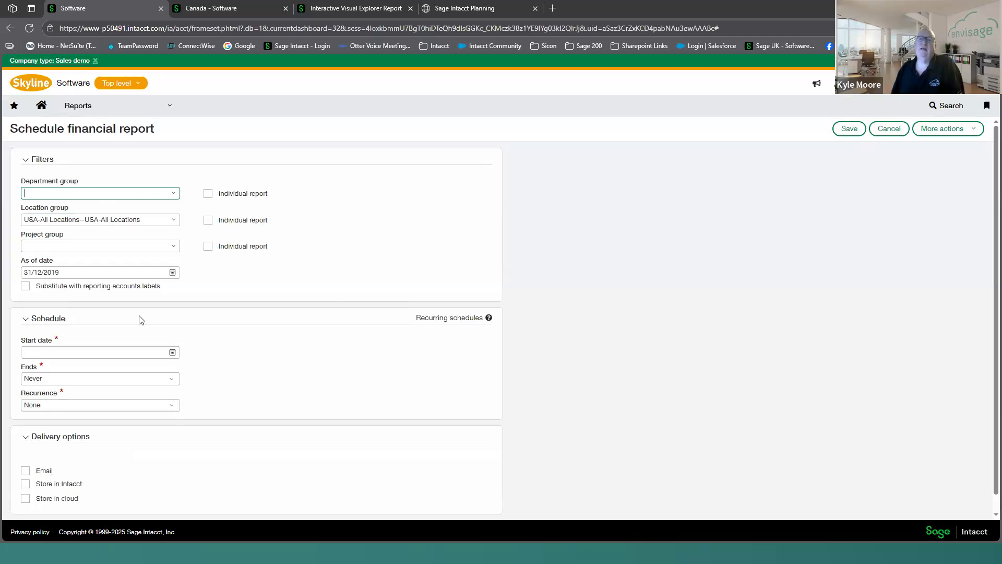
scroll(143, 360, down, 1)
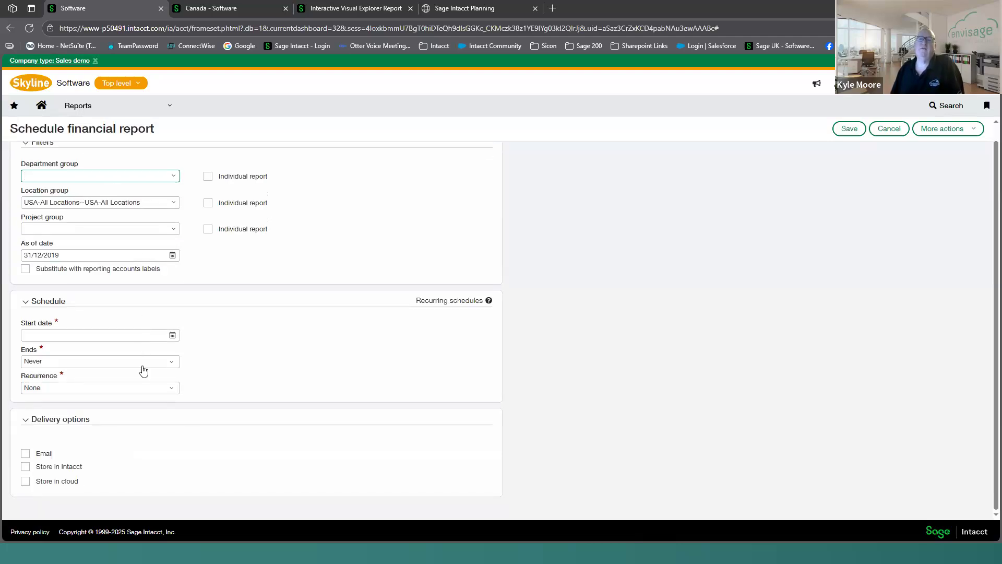
click(175, 391)
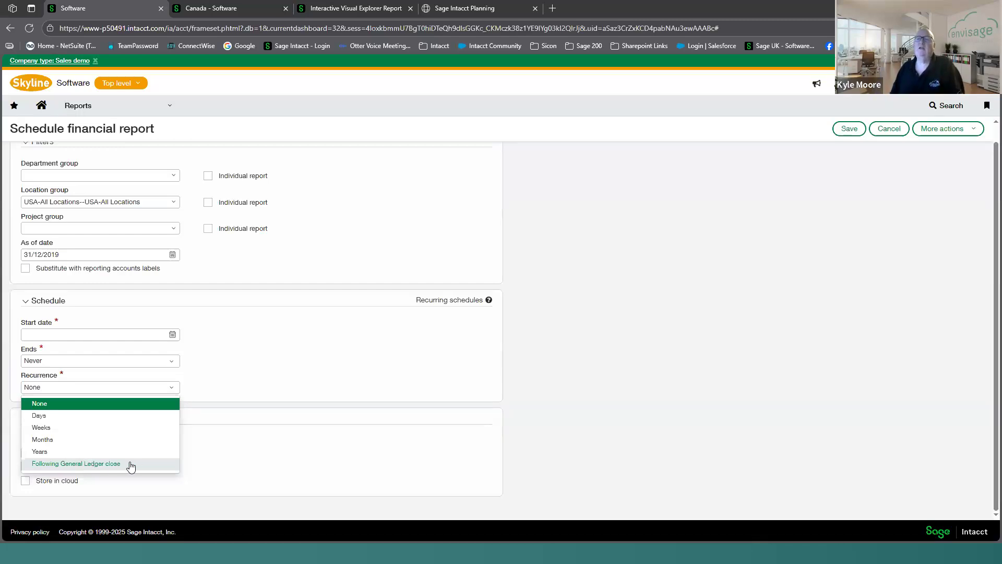
click(305, 446)
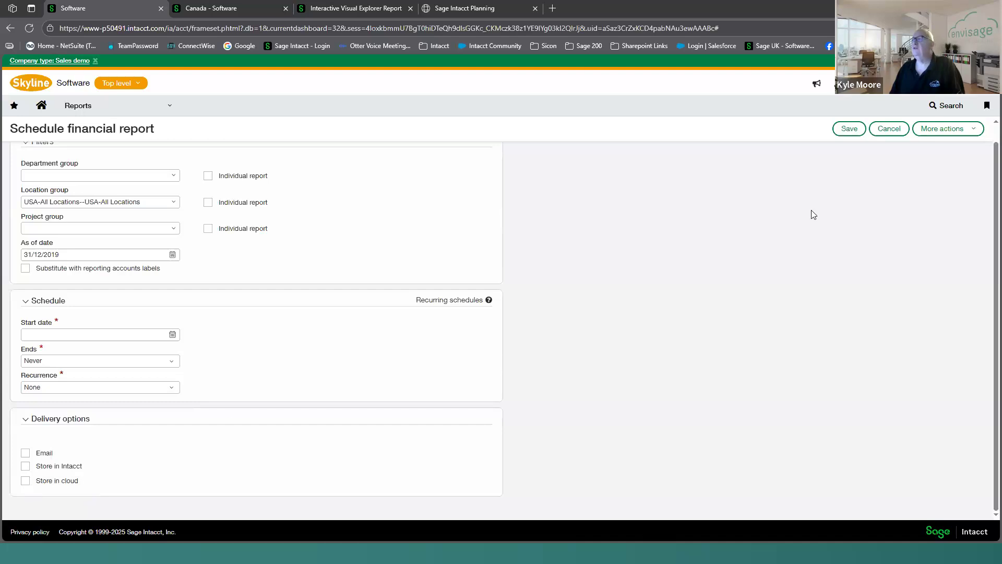
click(889, 129)
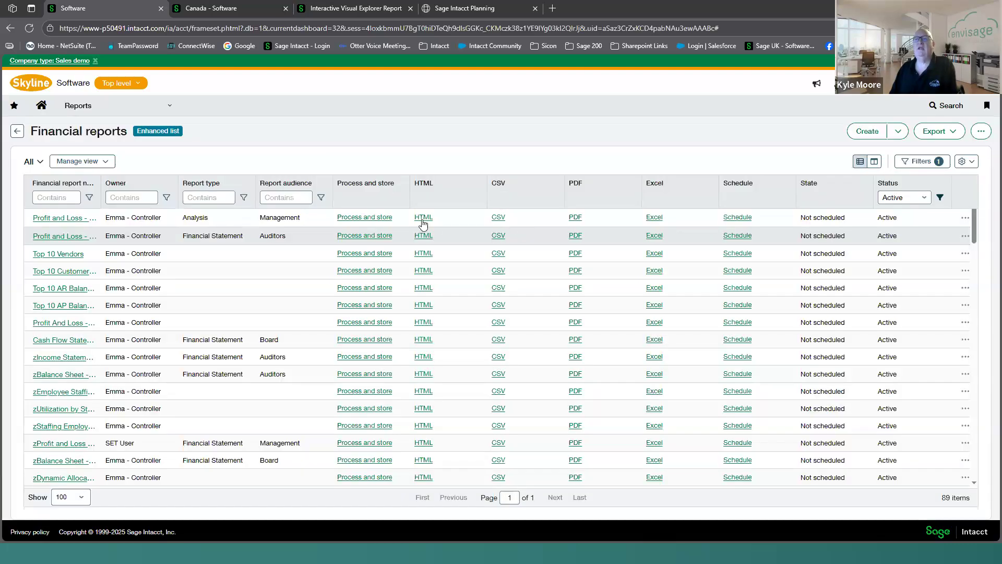
- Run Profit and Loss - Actual vs. Budget KM as HTML and drill into the Location 1 amount for Revenue - Subscriptions
click(417, 217)
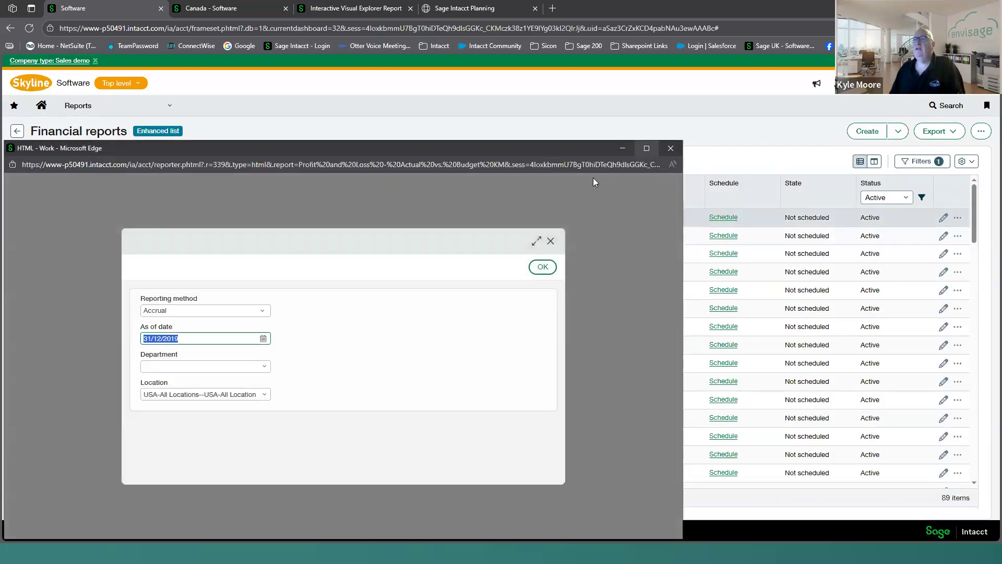
click(646, 148)
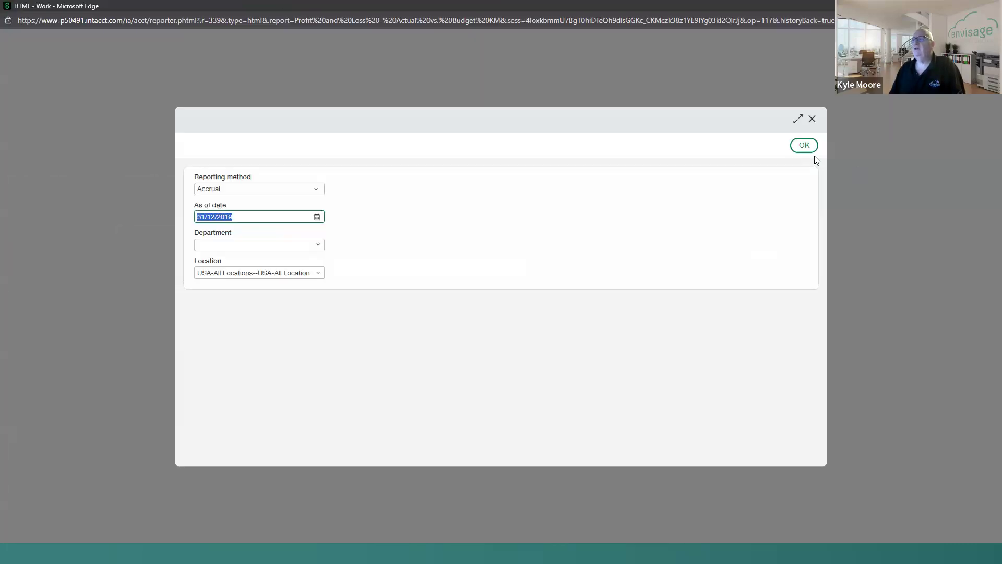
click(804, 147)
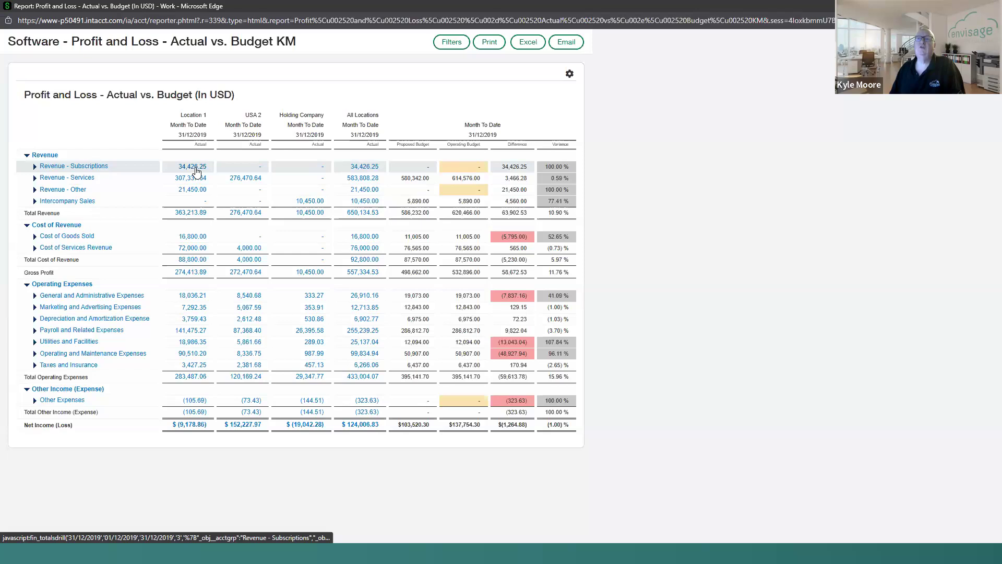
click(196, 167)
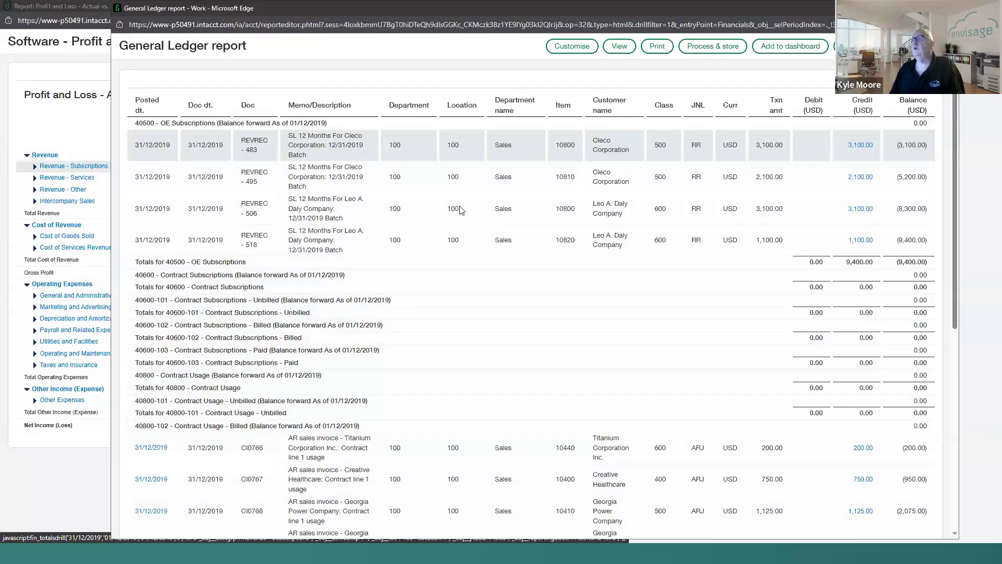
- Open the AR sales invoice behind the Titanium Corporation contract usage credit and examine its details and entry dimensions
click(863, 449)
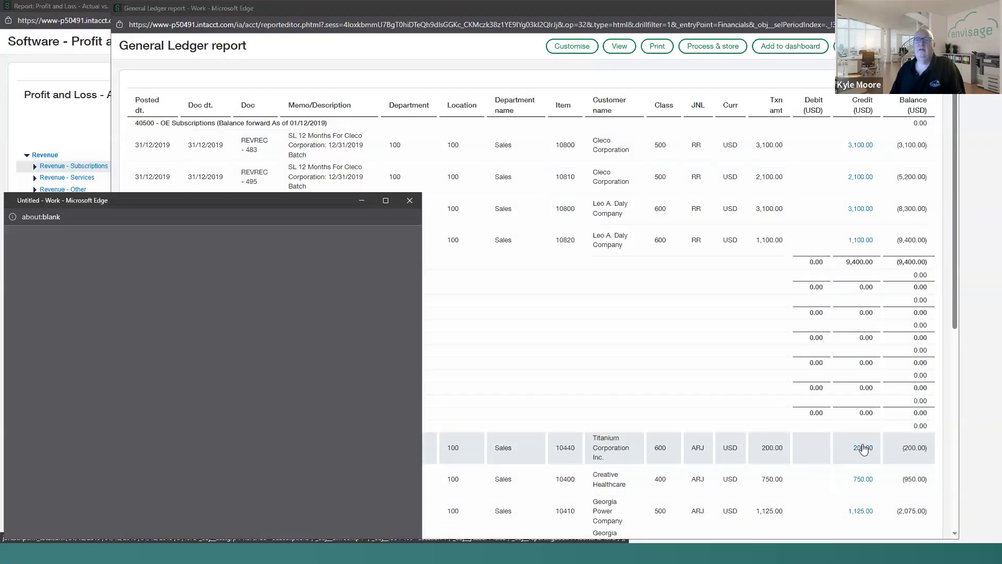
click(389, 205)
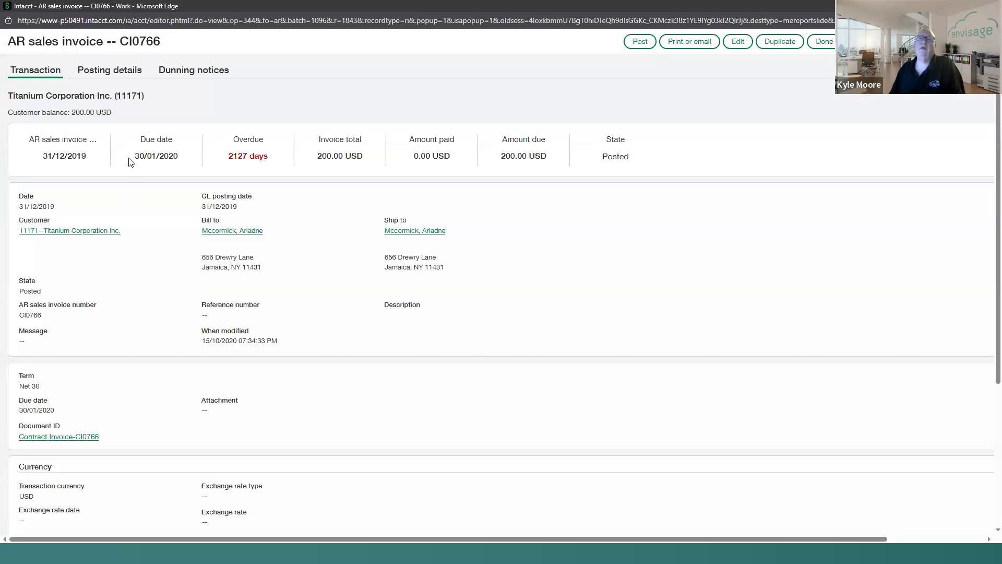
scroll(295, 290, down, 5)
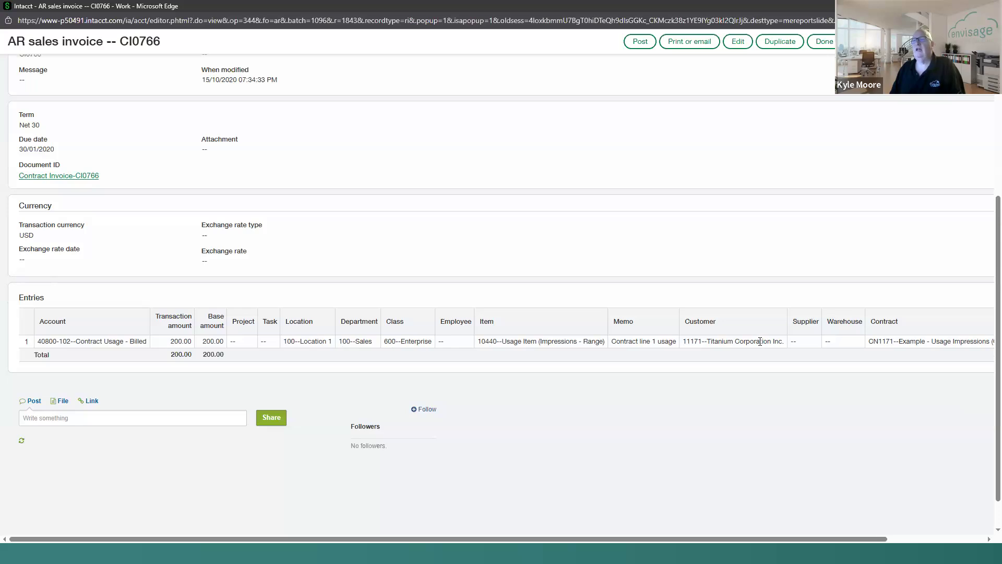
scroll(676, 302, up, 4)
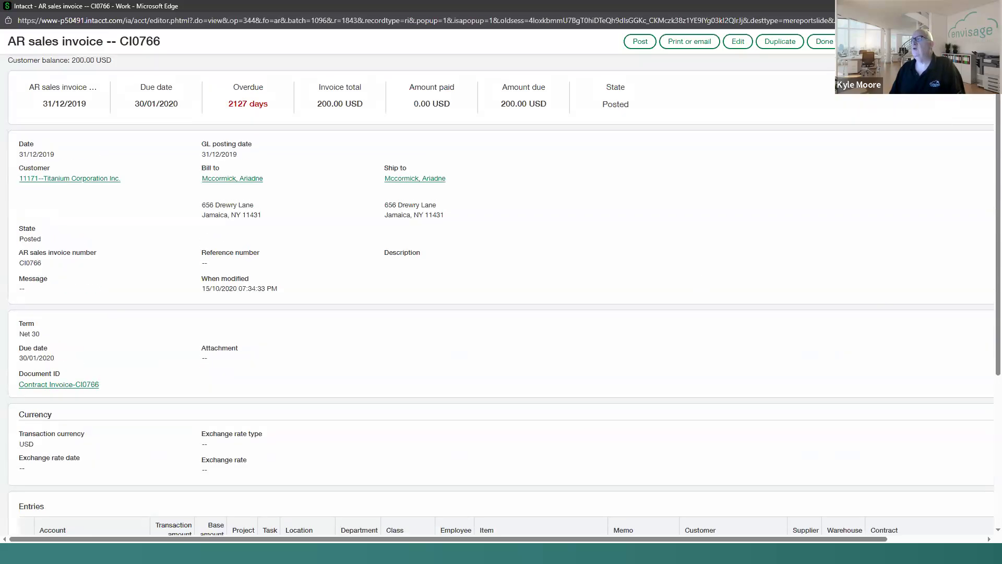
- Close the invoice, General Ledger report and Profit and Loss windows, and look through the Financial reports list
click(991, 6)
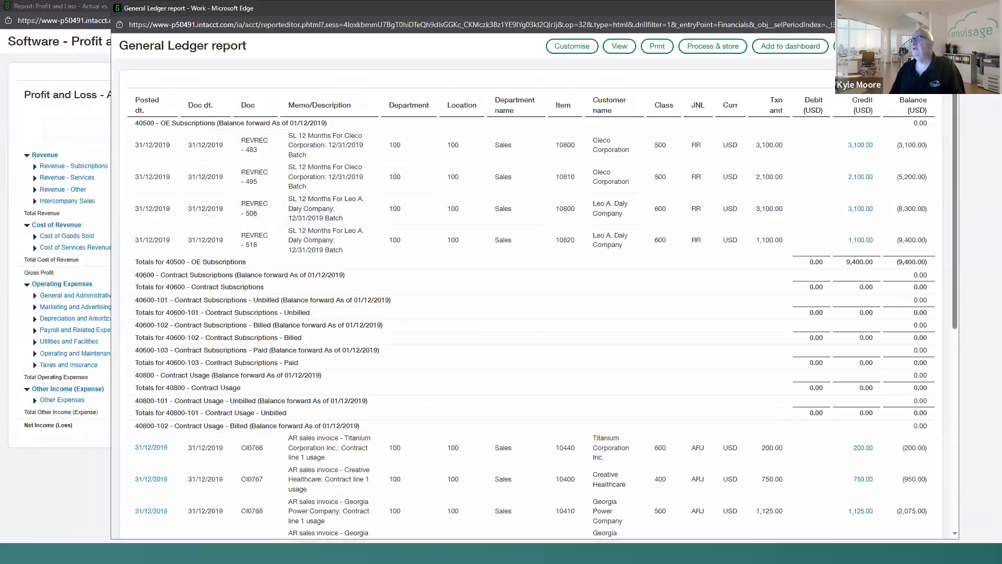
click(947, 8)
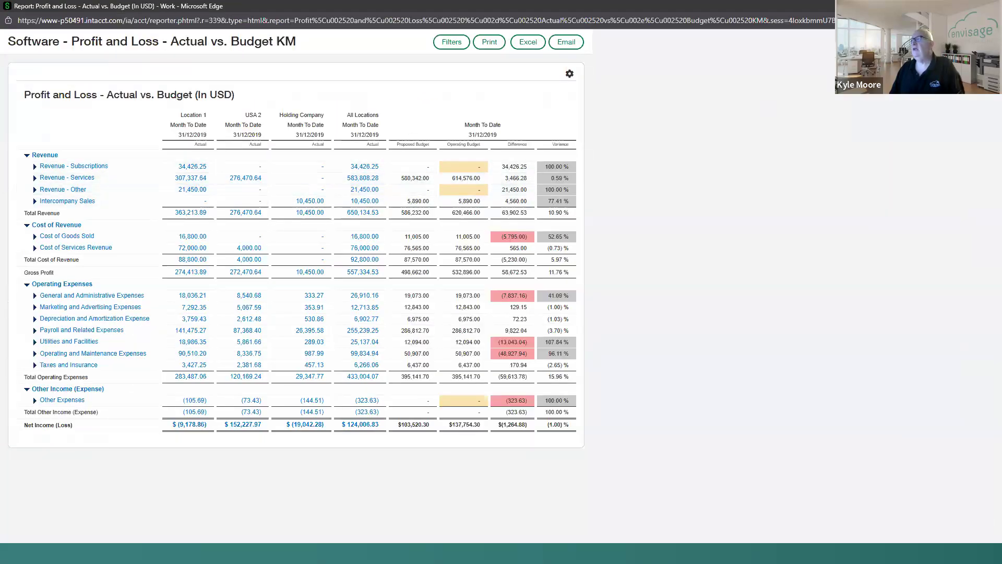
click(989, 7)
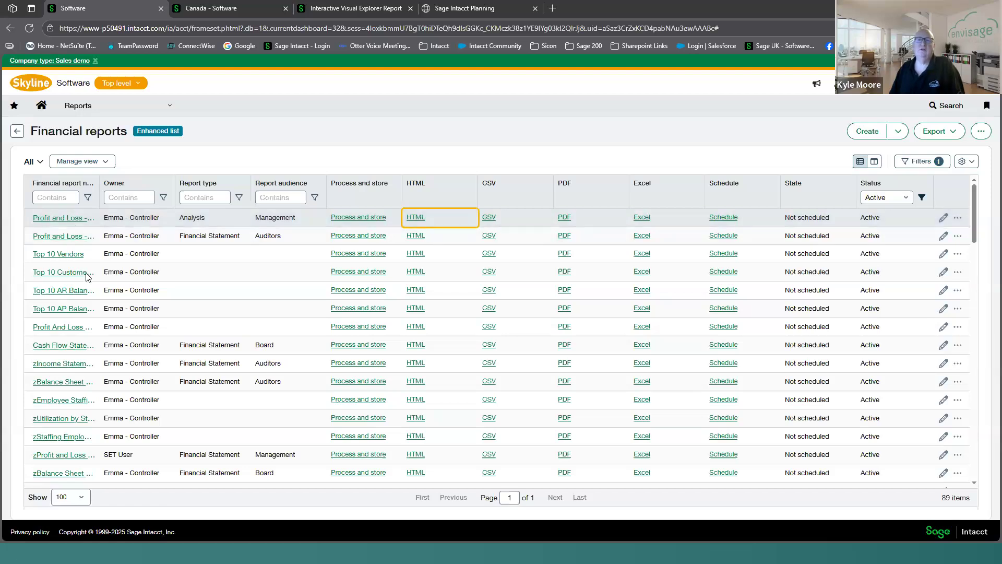
scroll(89, 271, down, 6)
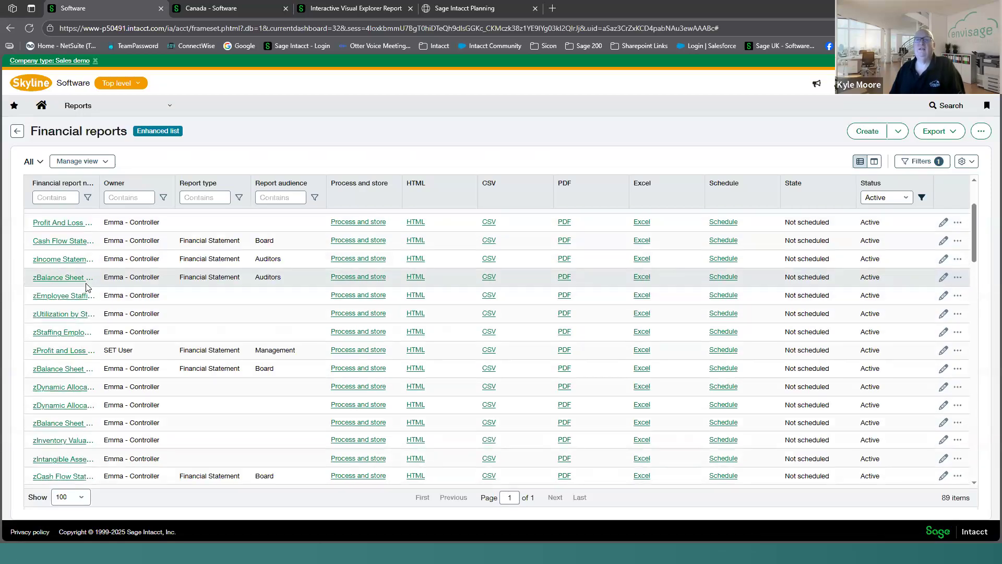
- Look through the Financial reports list, widen the Financial report name column and place Owner after Report type
scroll(103, 344, down, 8)
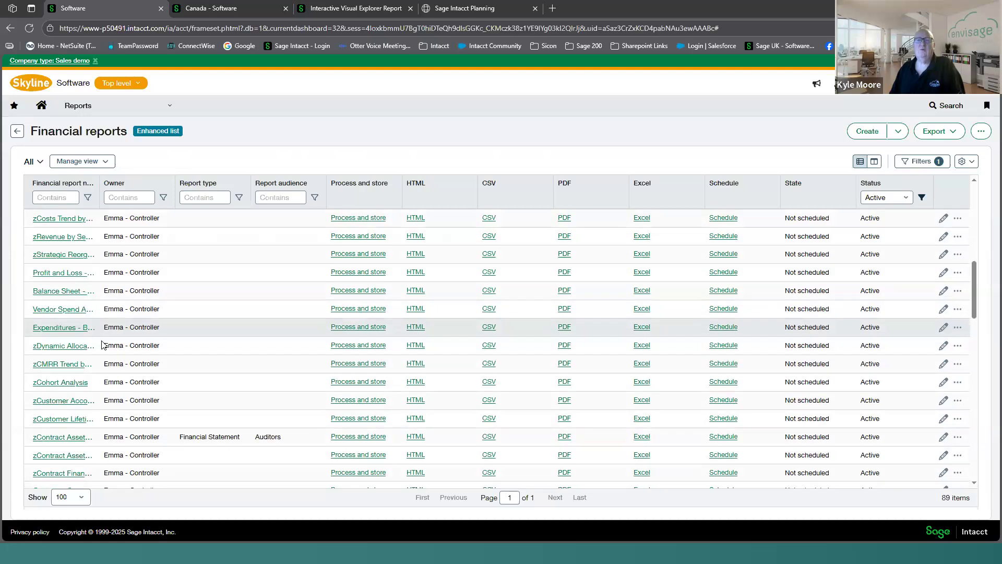
scroll(103, 344, down, 3)
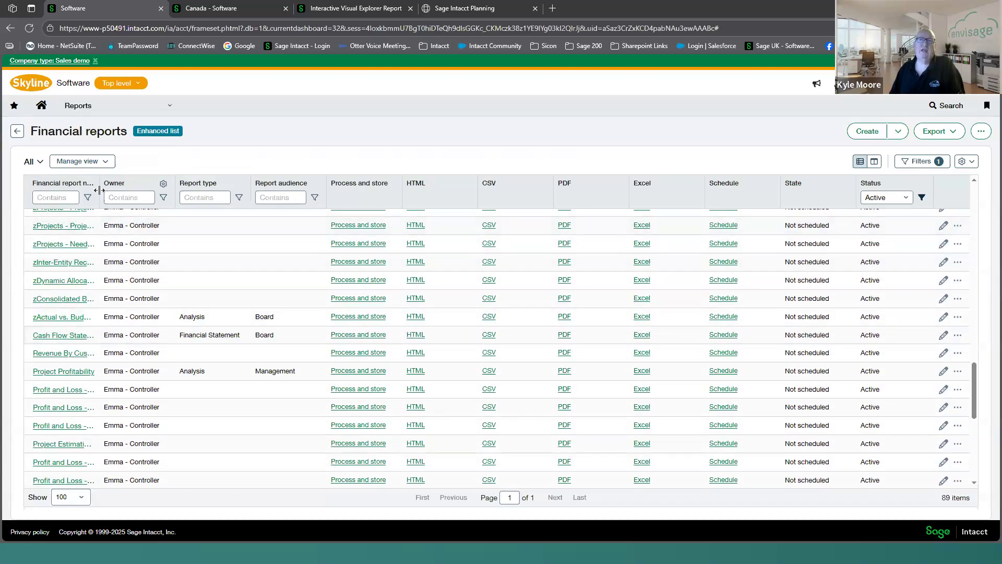
drag(99, 193, 215, 193)
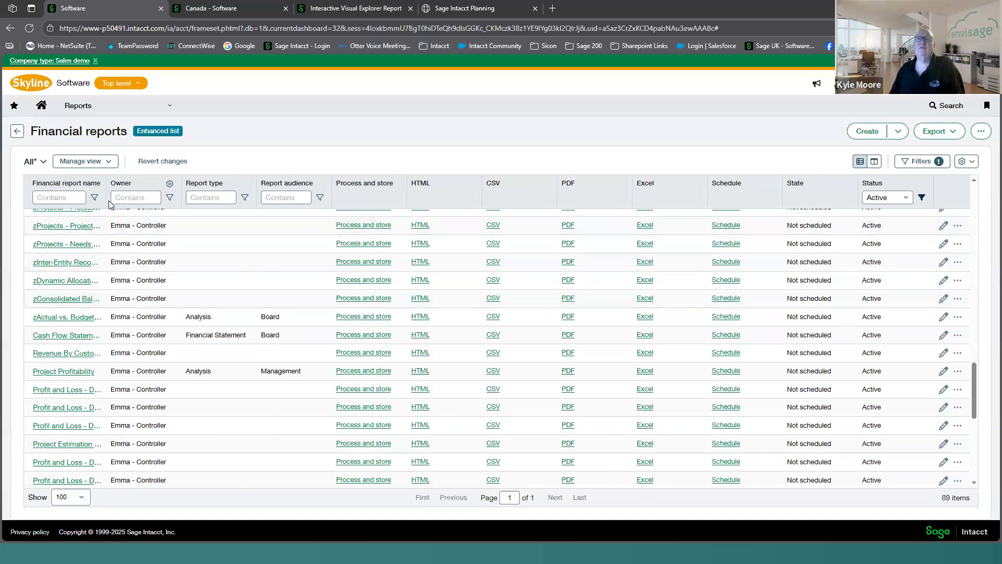
drag(121, 182, 246, 184)
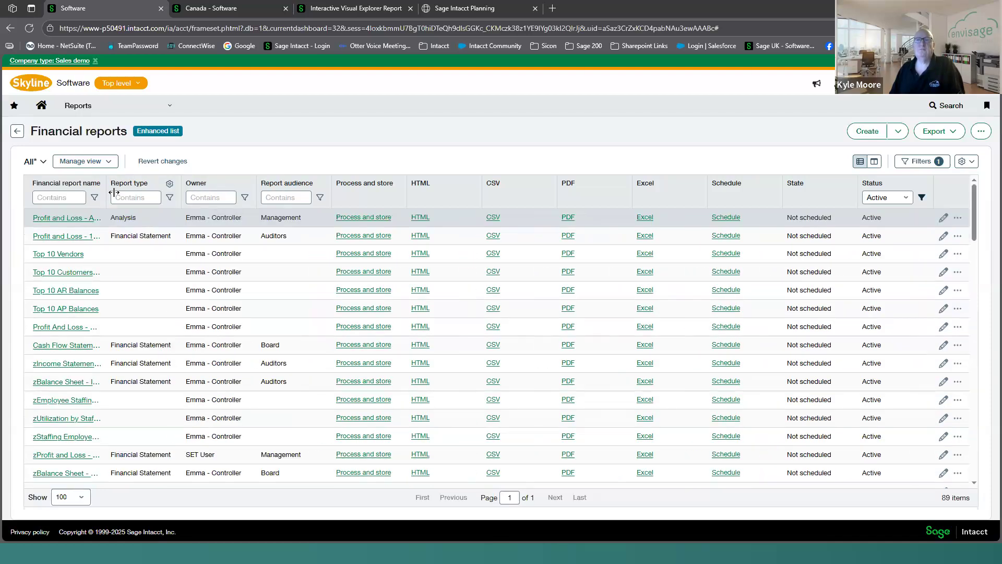
- Filter the financial reports by name for "zproj"
click(89, 198)
text(zproj)
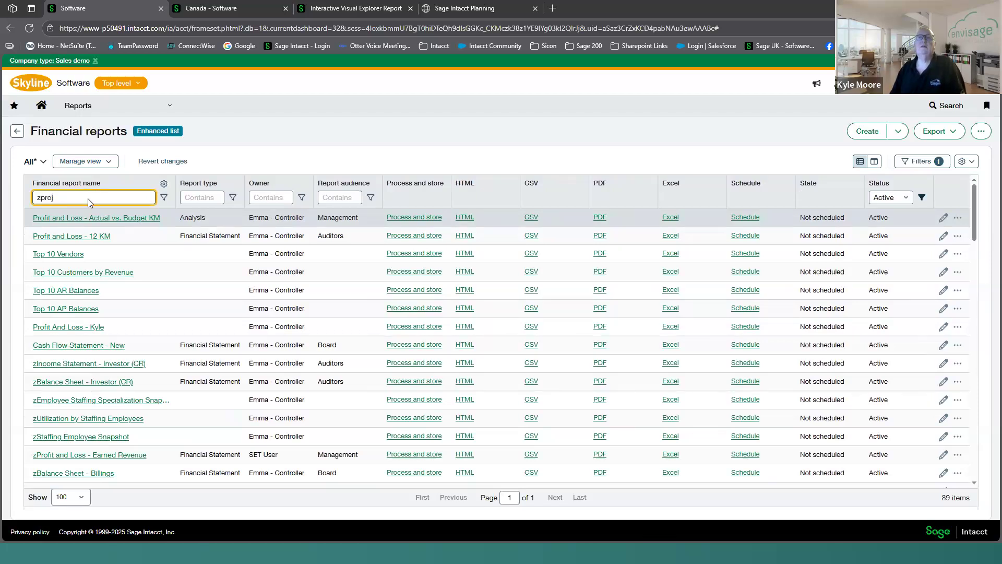
key(Return)
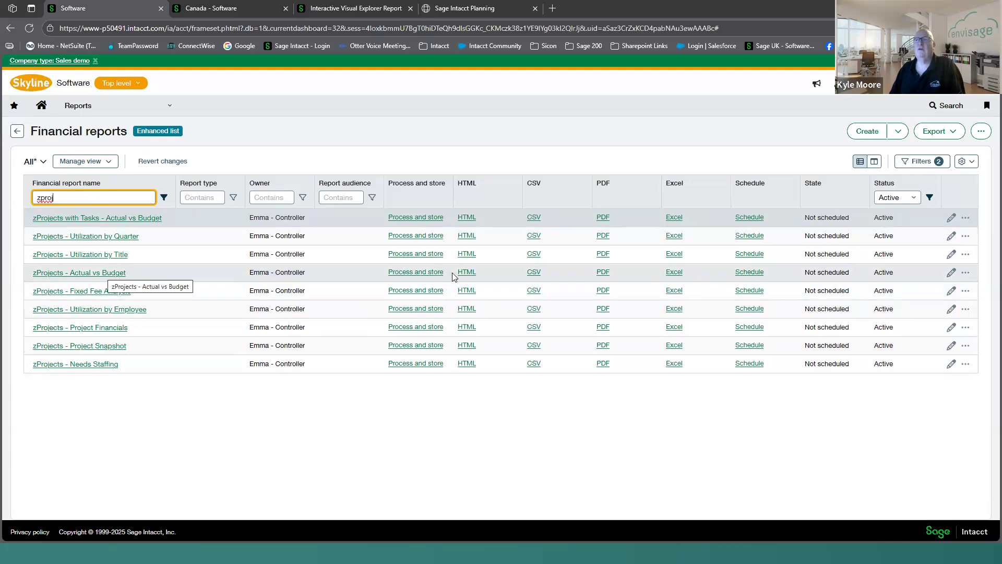
- Run zProjects - Actual vs Budget as HTML, examine the project costs and variances in a maximized window, and close the report
click(467, 272)
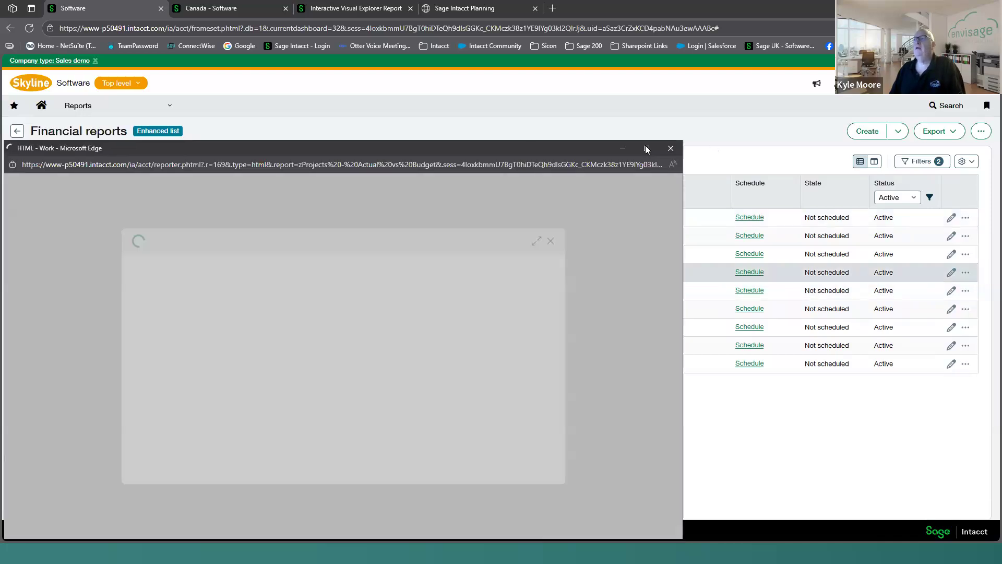
click(647, 149)
click(814, 146)
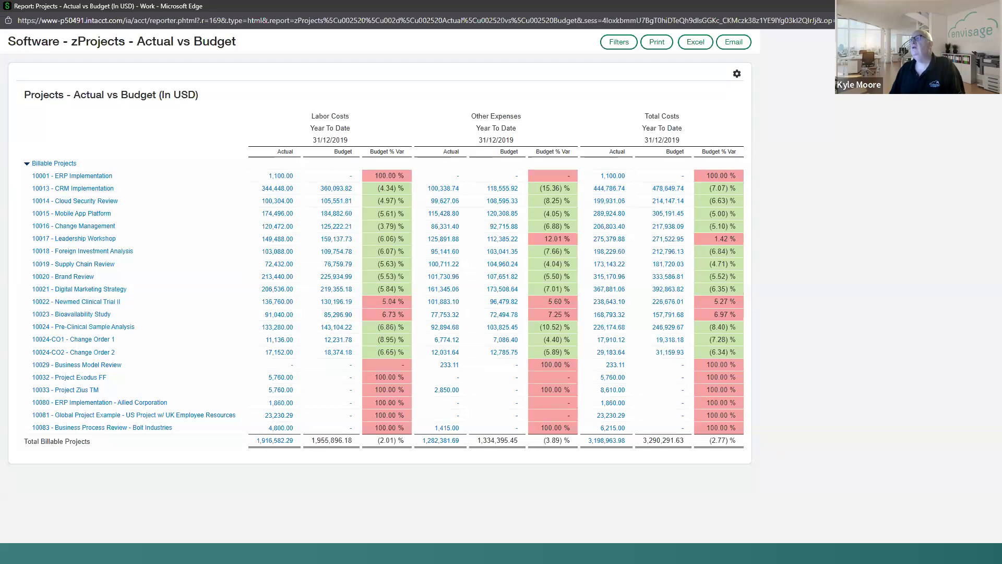
click(990, 6)
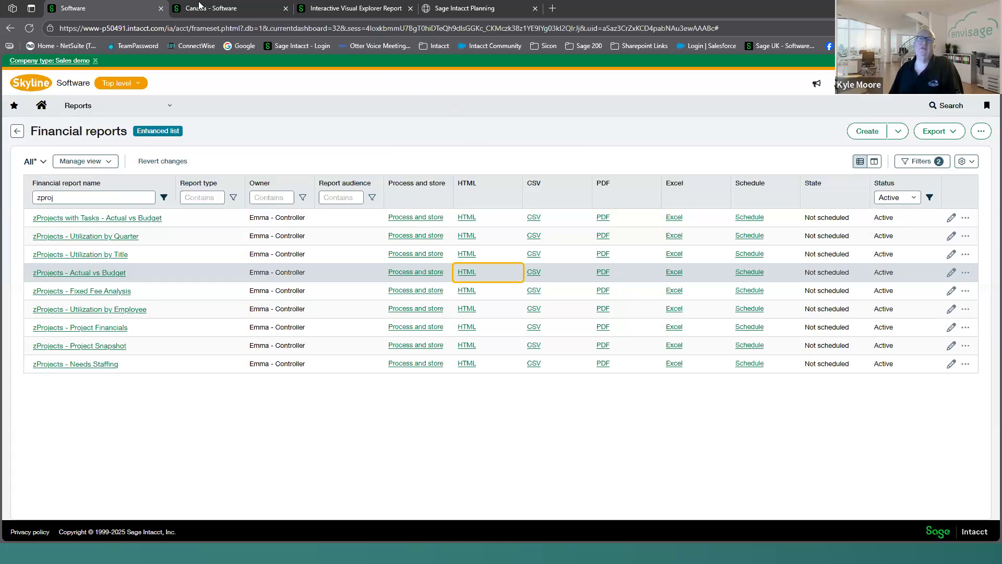
- Continue the Interactive Visual Explorer session, reload the GL Budget vs Actuals Analysis, examine its charts and open the Location filter
click(332, 11)
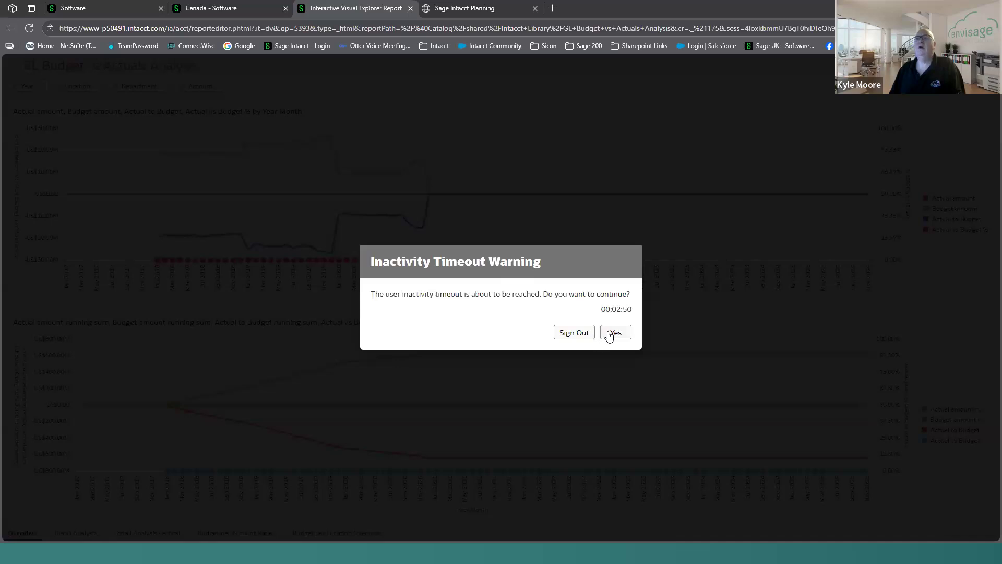
click(615, 332)
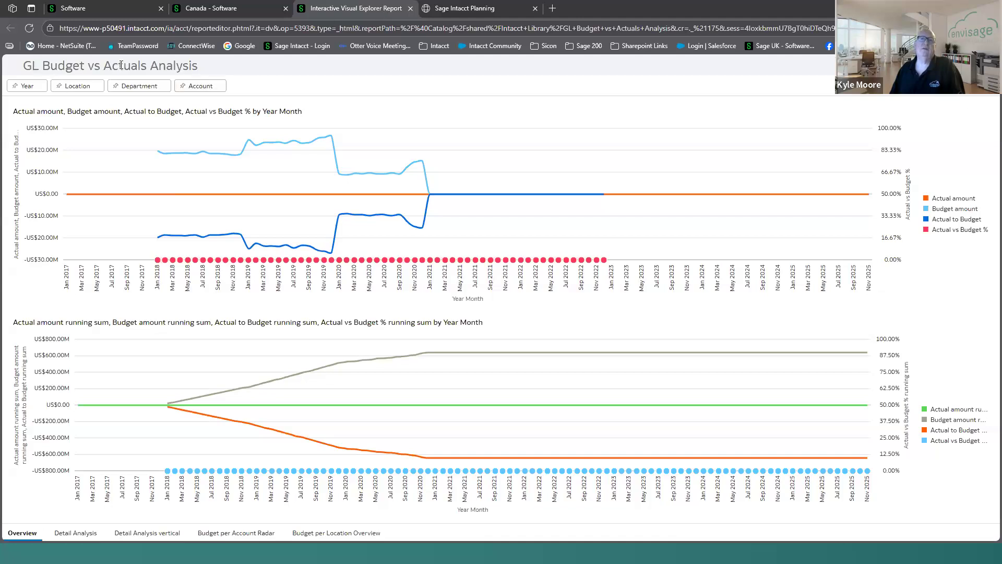
click(31, 28)
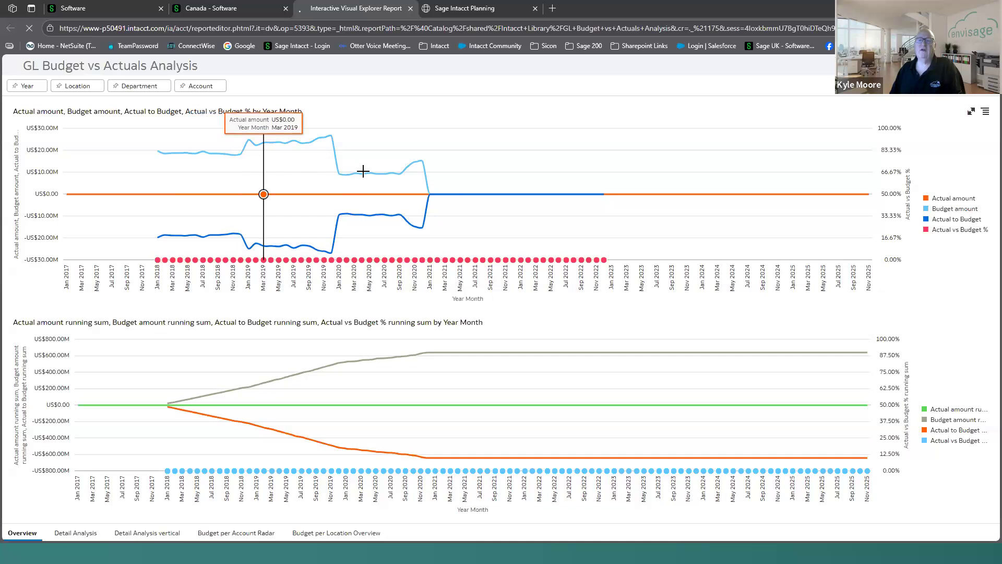
click(74, 537)
click(140, 536)
click(31, 536)
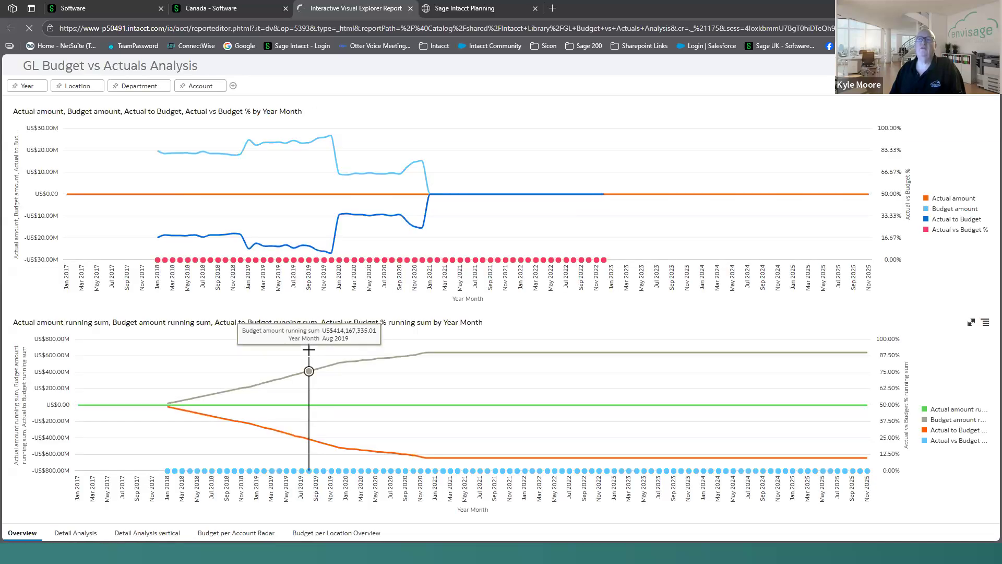
click(85, 89)
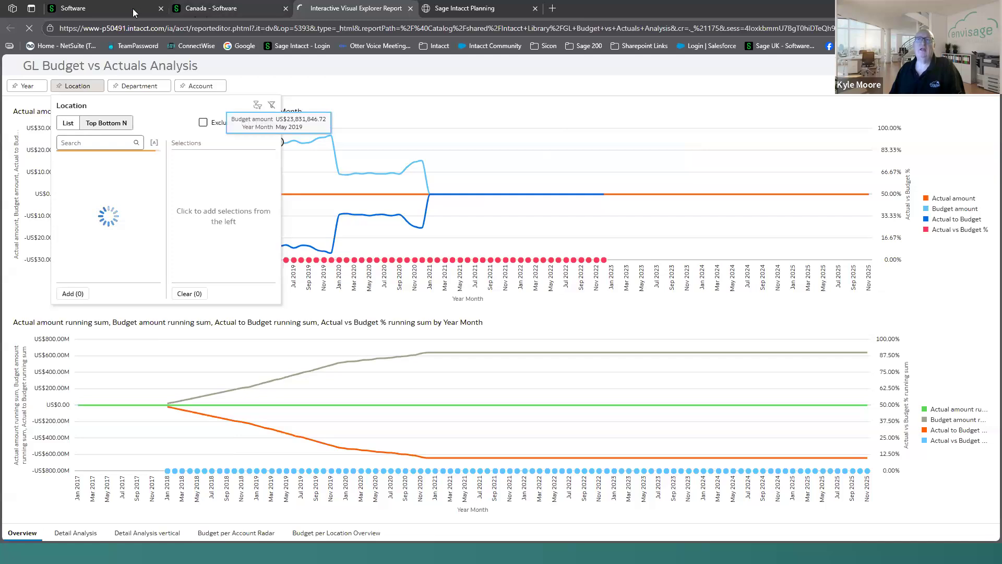
- Return to the Software company's Financial reports page and open the Budgets repository
click(116, 8)
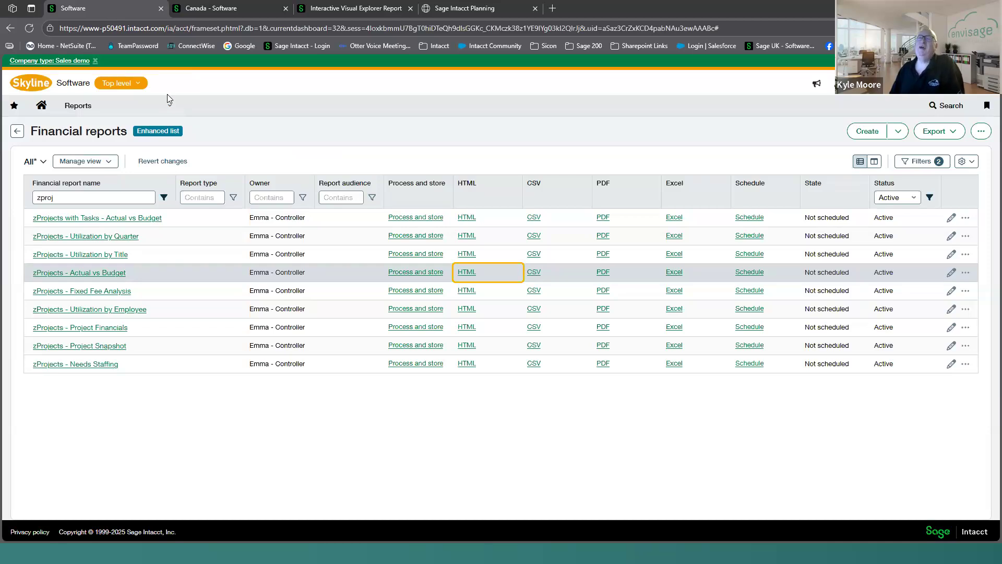
click(97, 111)
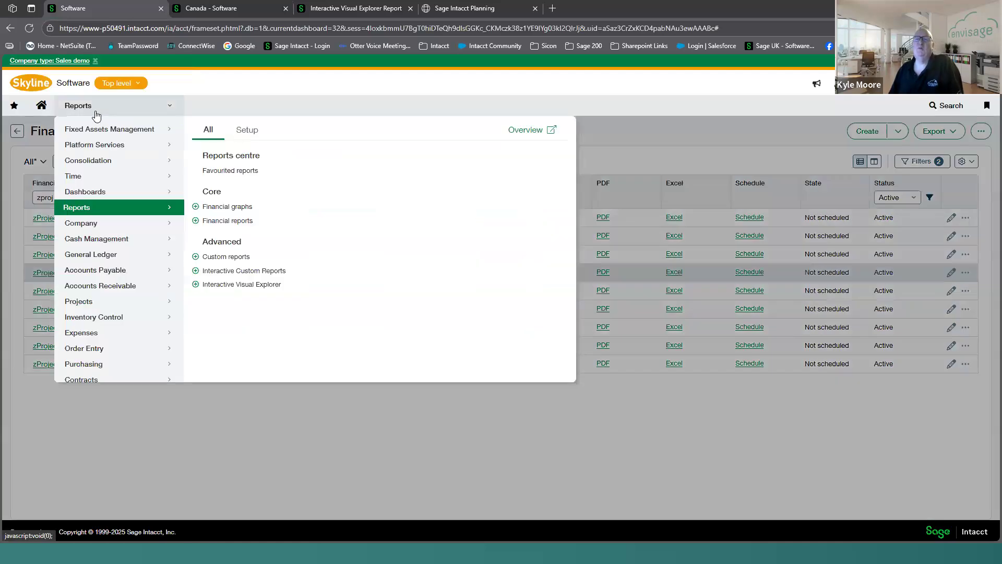
scroll(126, 293, down, 2)
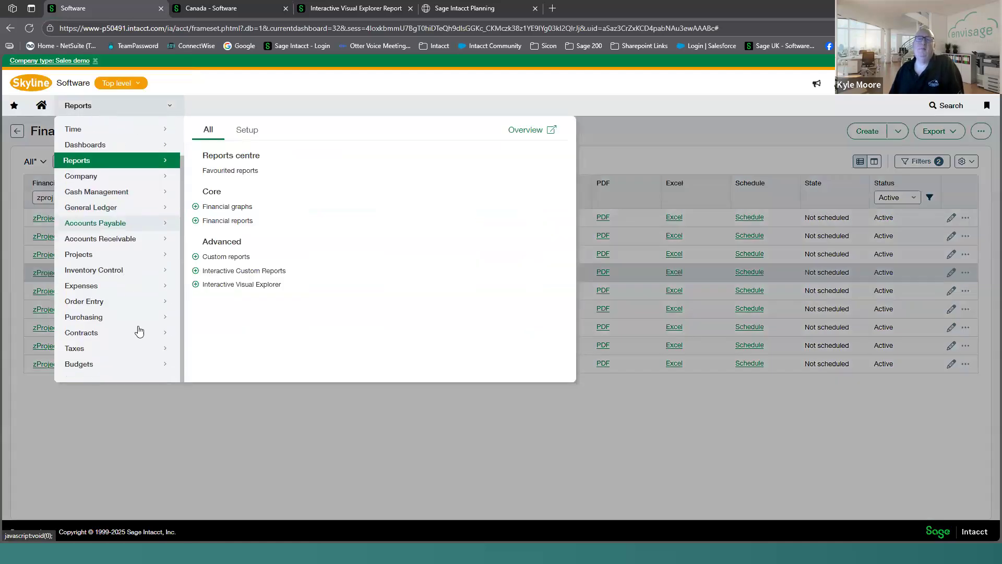
click(80, 368)
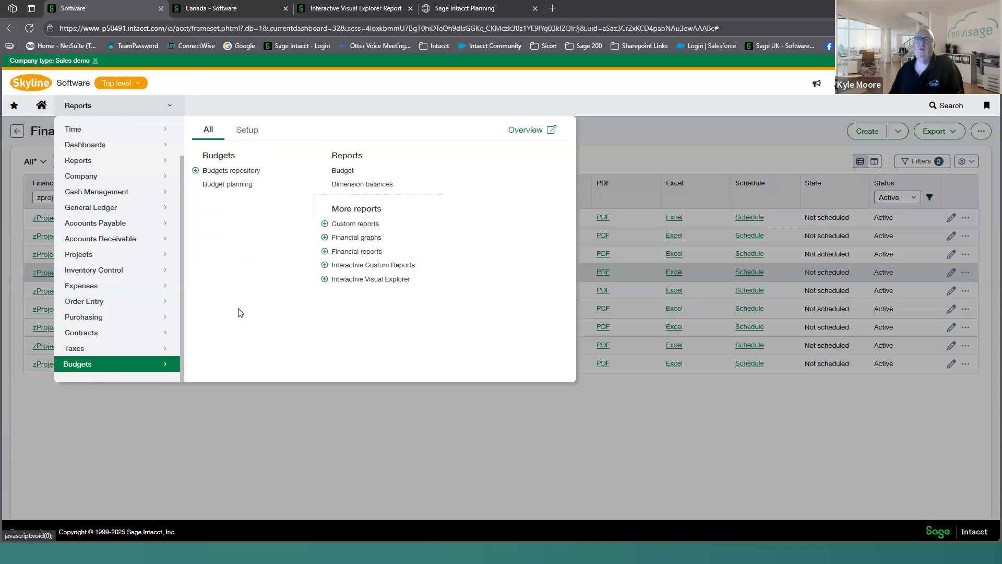
click(240, 173)
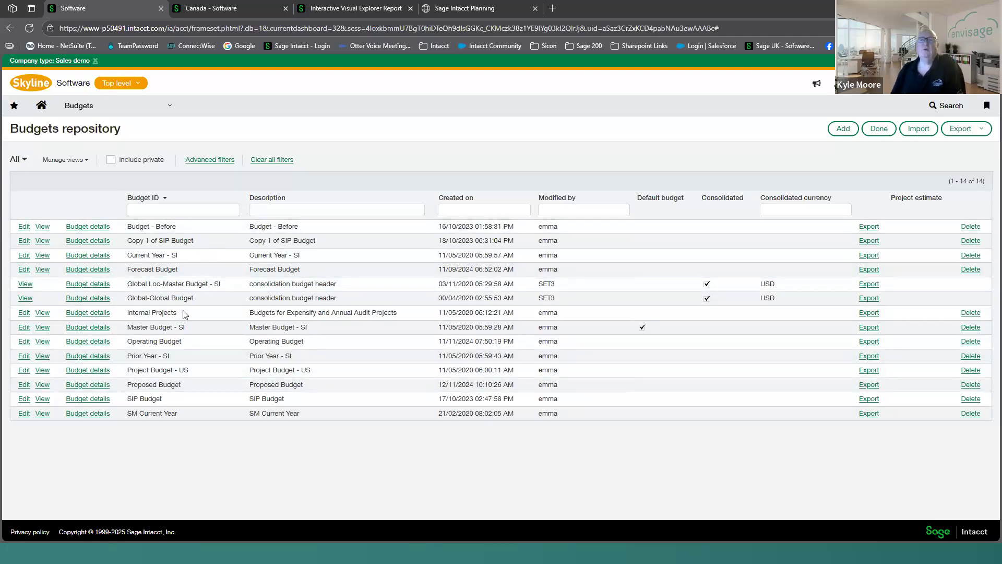
- Open the Operating Budget's details and examine the budget periods for account 40100, department Services, Location 1
click(101, 342)
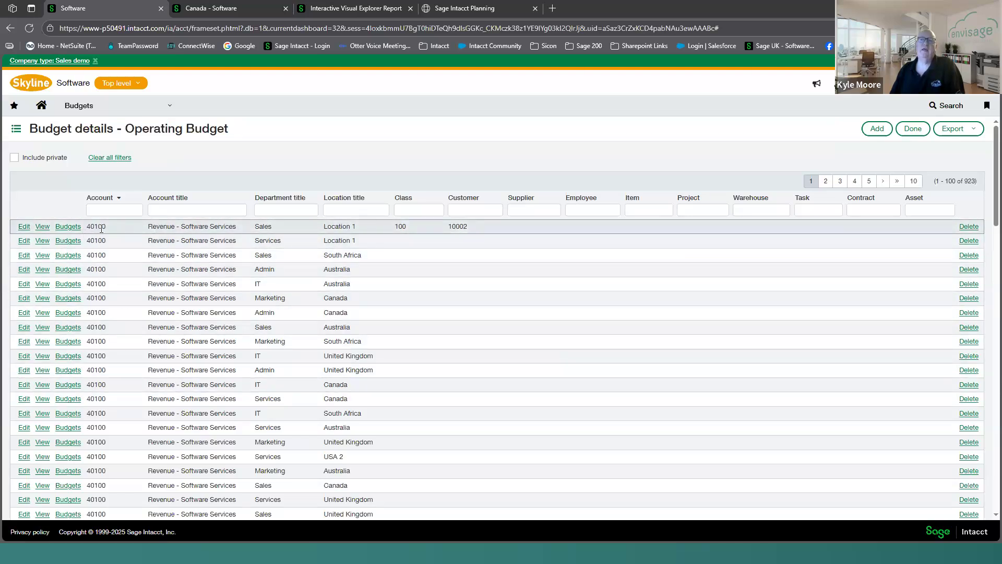
scroll(146, 385, down, 10)
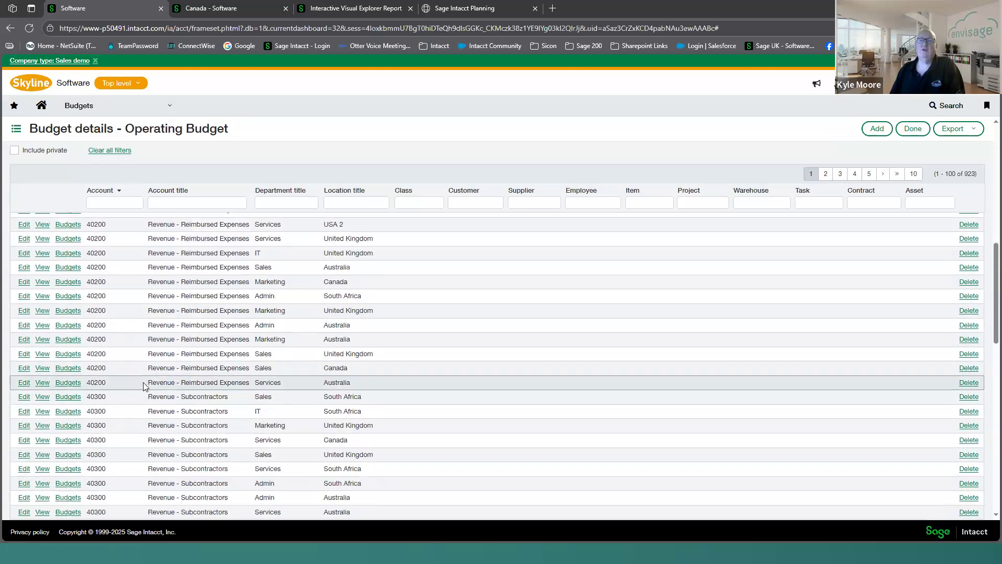
scroll(128, 328, up, 10)
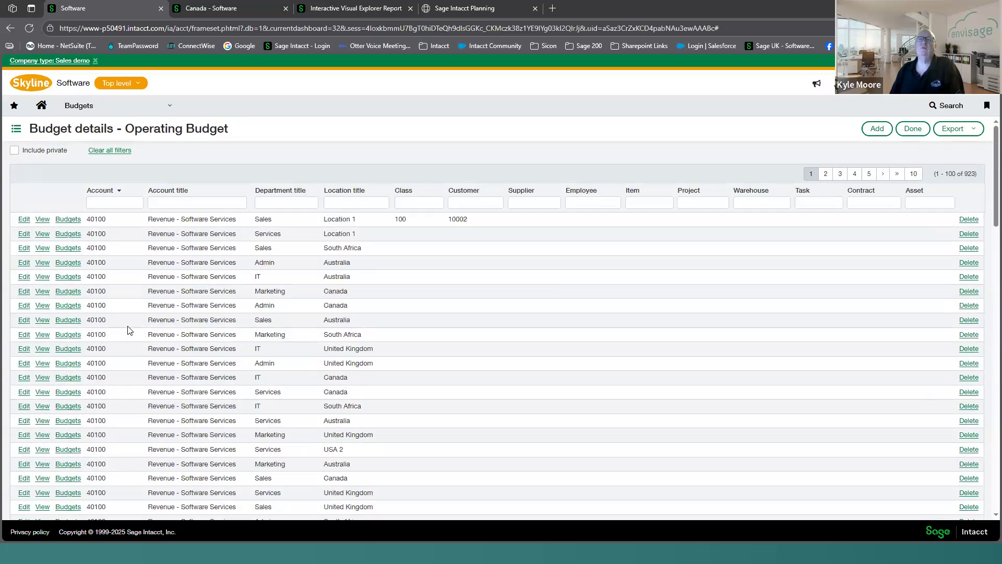
scroll(129, 330, up, 1)
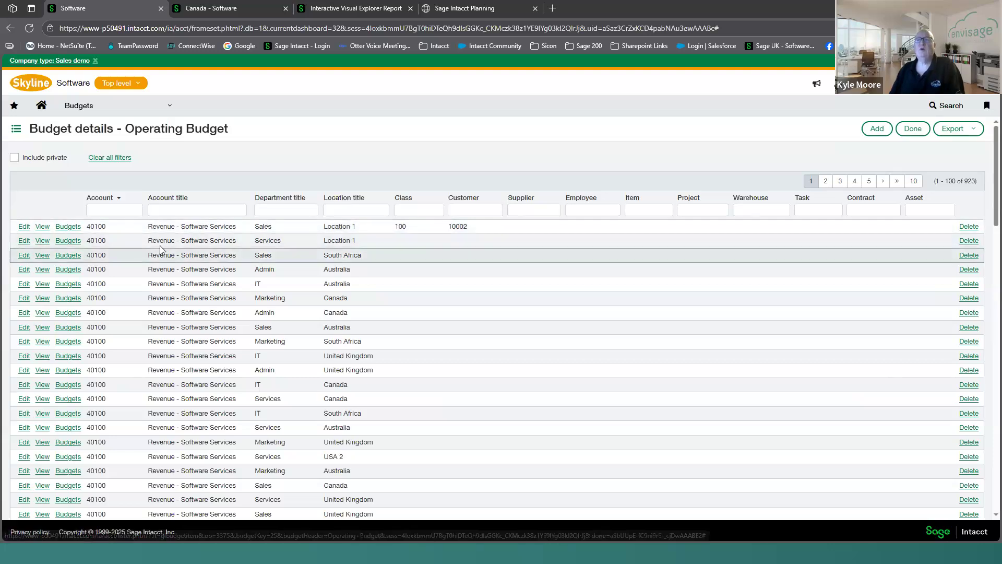
click(67, 246)
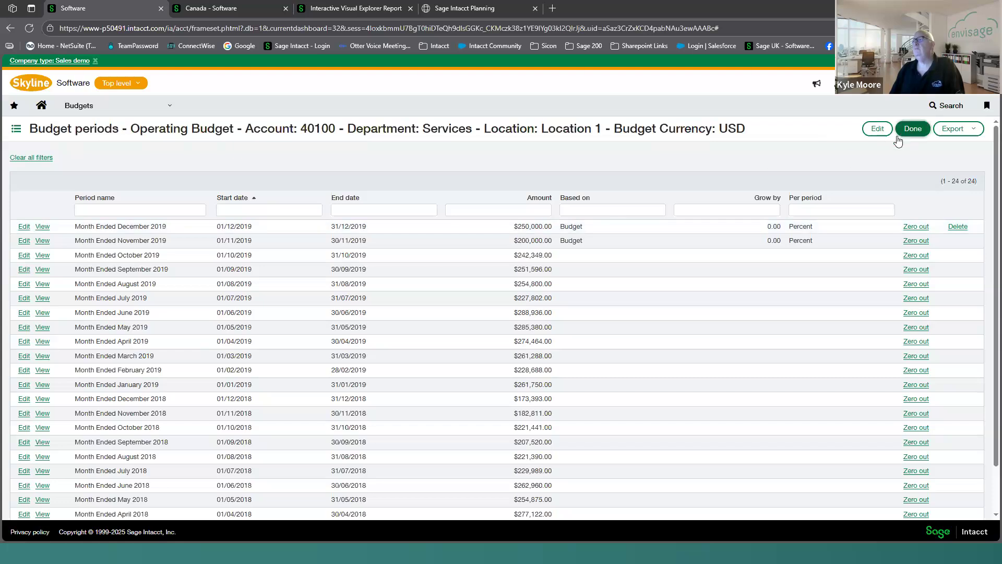
click(913, 129)
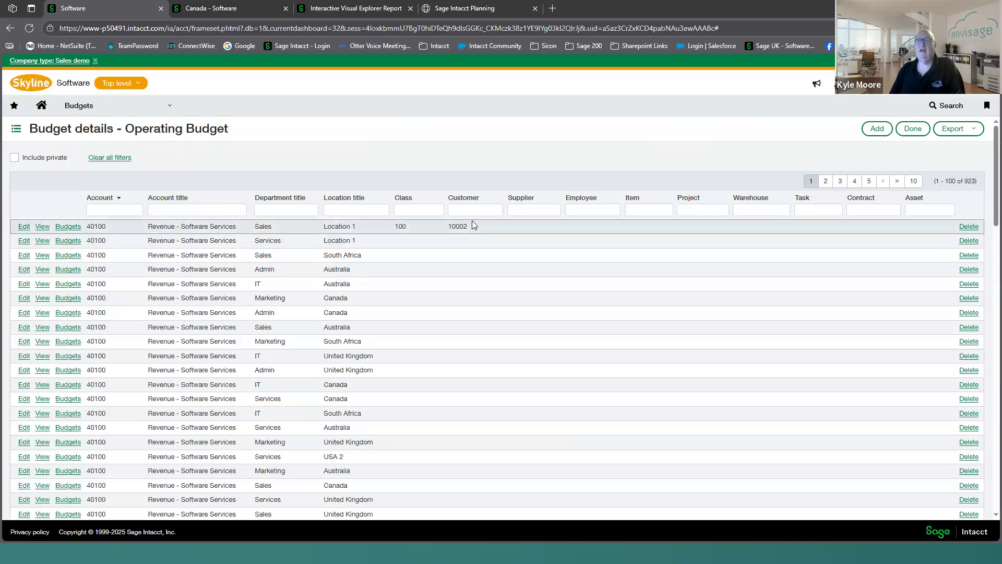
- Examine the December 2019 budget amount details for account 40100, department Sales, Location 1, and return to the Budgets repository
click(64, 227)
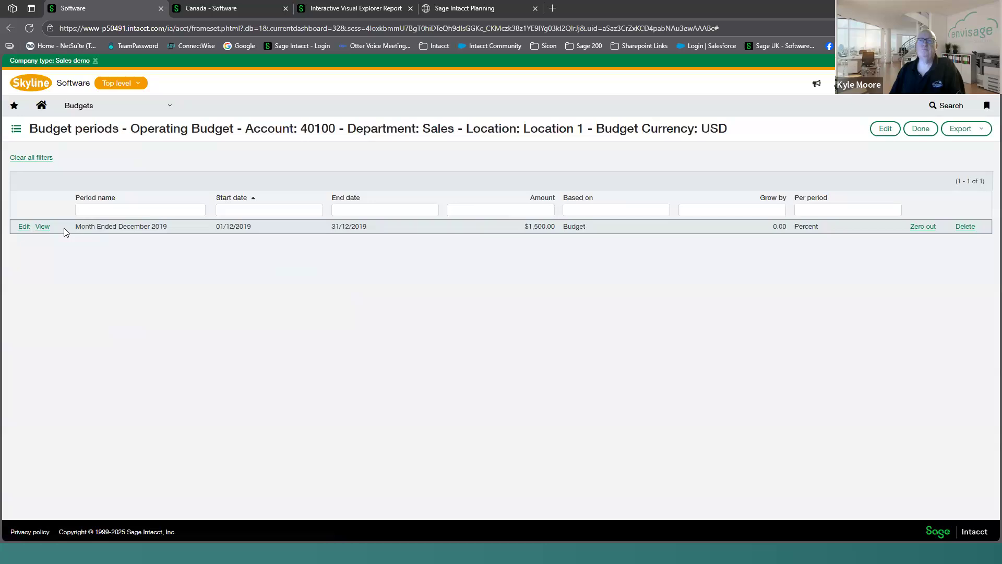
click(42, 227)
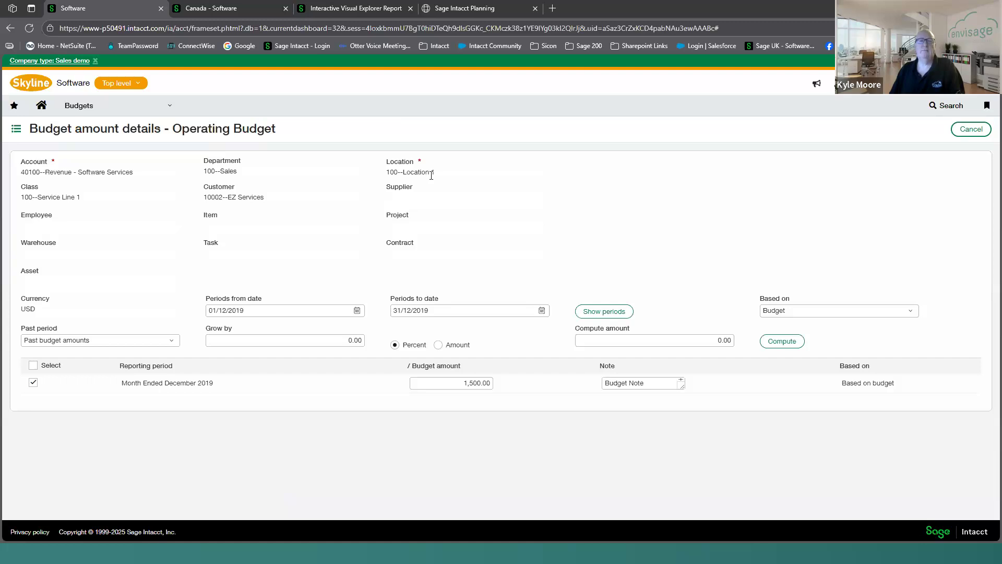
click(972, 129)
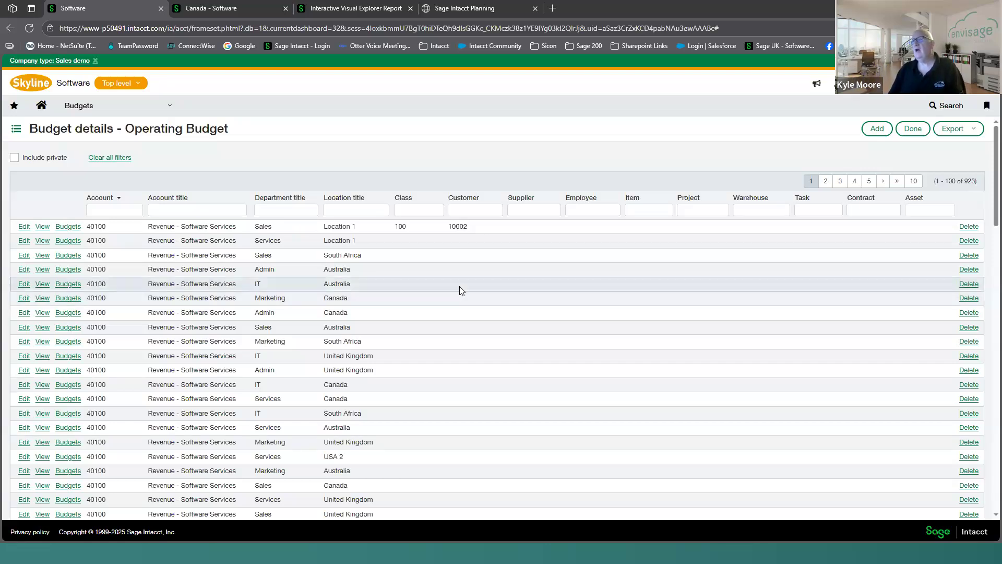
click(912, 129)
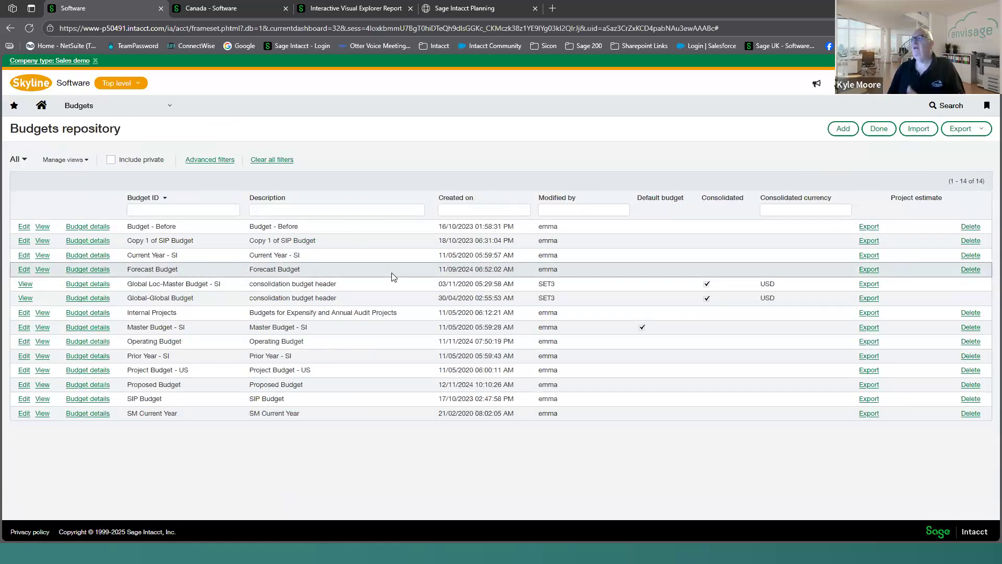
- Open the budgets import, examine the budget, account, department, location, amount and note columns of Master Budget Update.xlsx in Excel, and return to the import
click(919, 130)
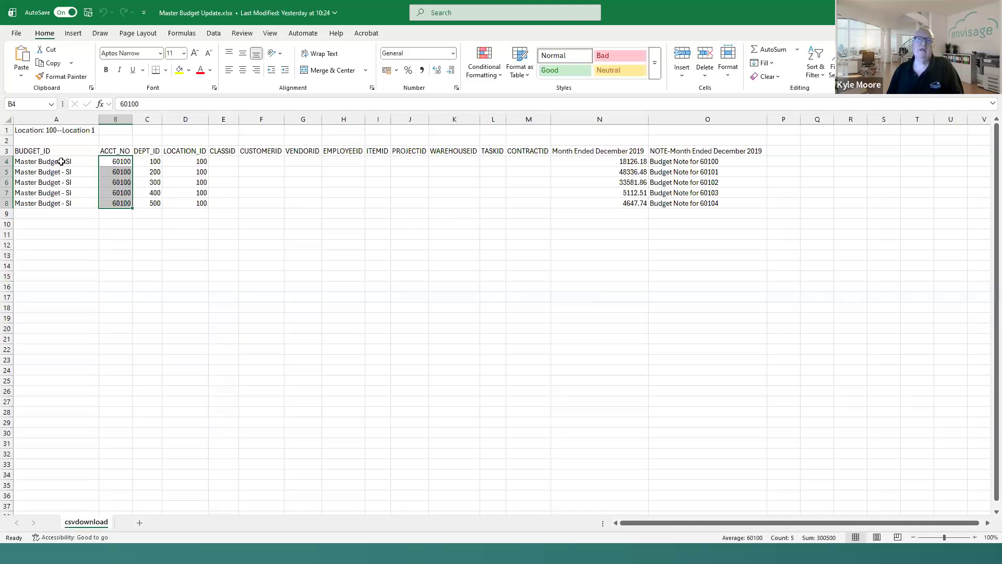
click(59, 162)
drag(49, 194, 47, 202)
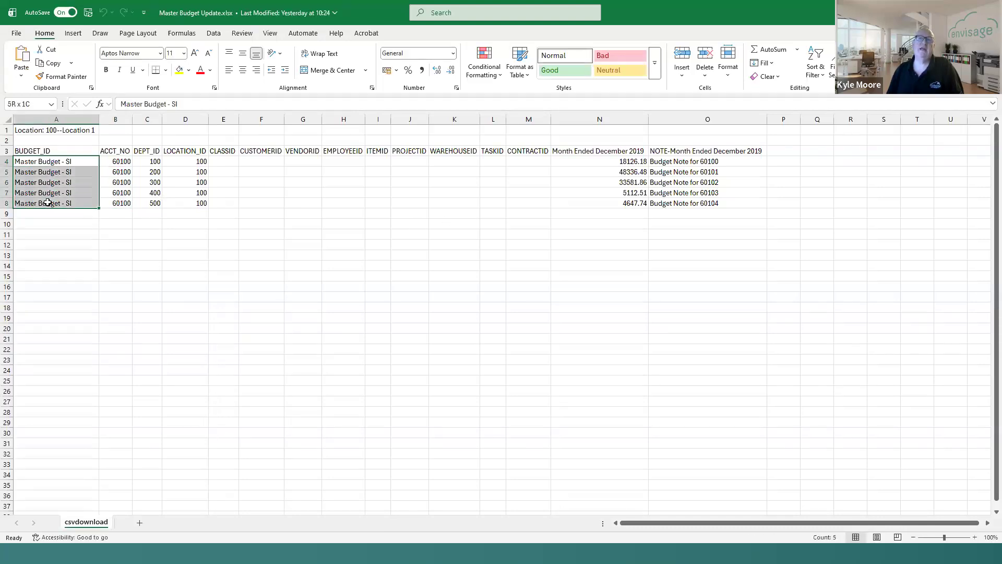
click(112, 161)
drag(112, 198, 123, 203)
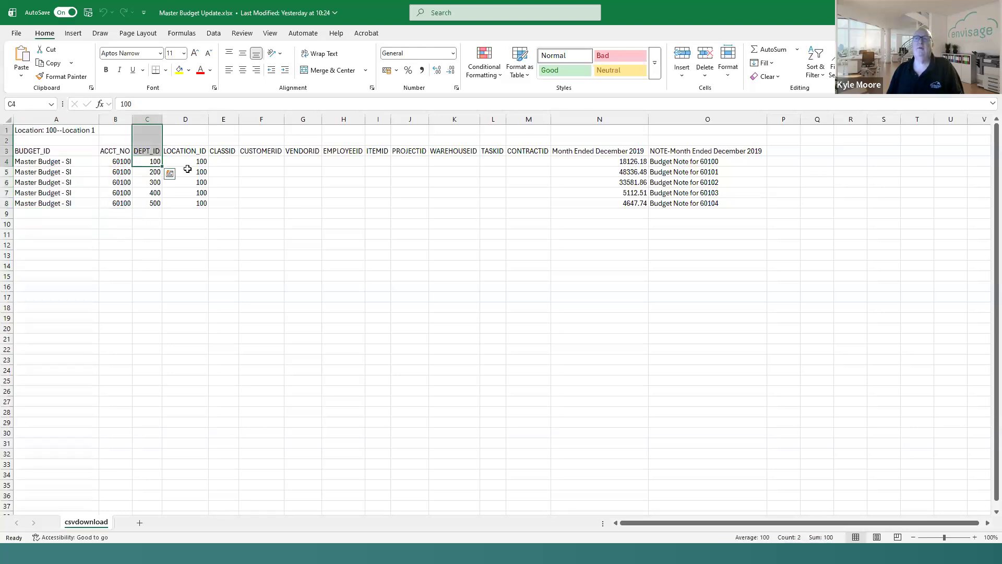
drag(187, 171, 189, 208)
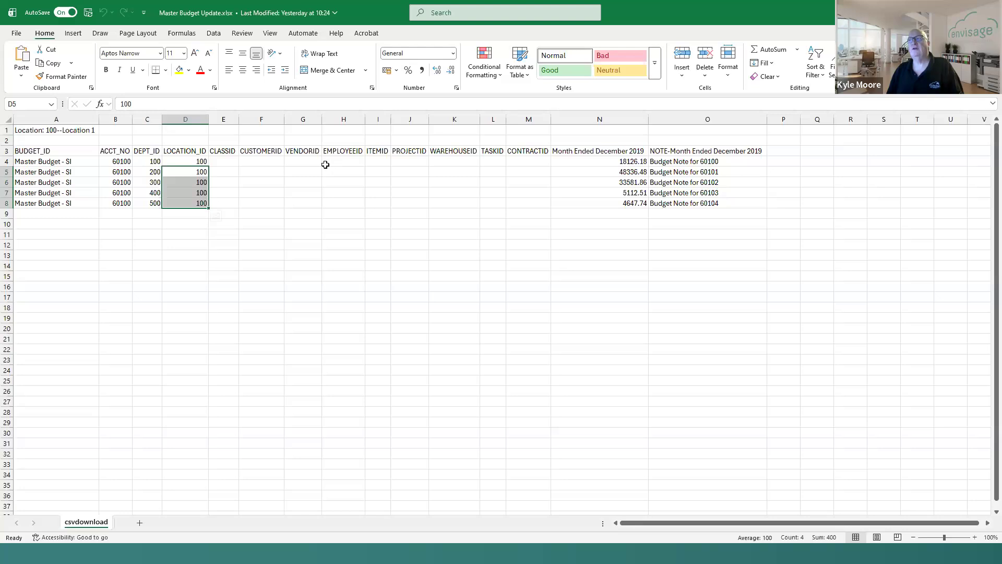
drag(623, 164, 614, 203)
drag(683, 162, 679, 202)
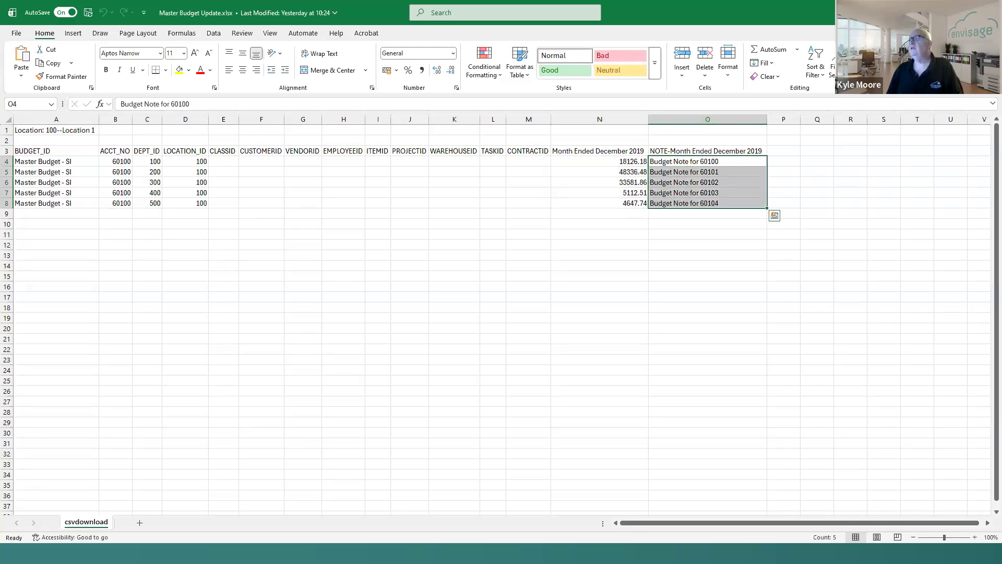
click(988, 13)
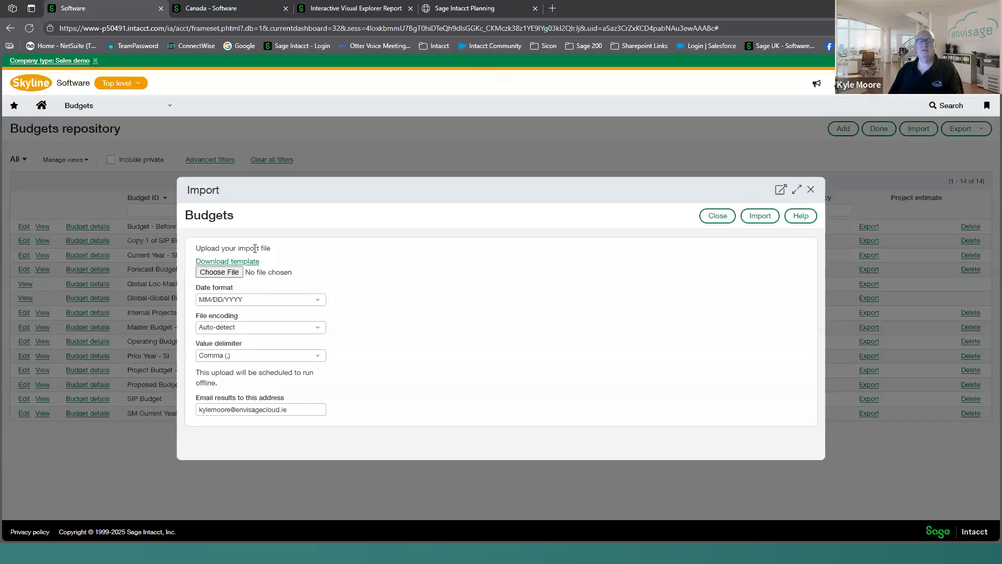
- Close the budgets import, leave the Budgets repository and open the role-based Controller dashboard
click(810, 190)
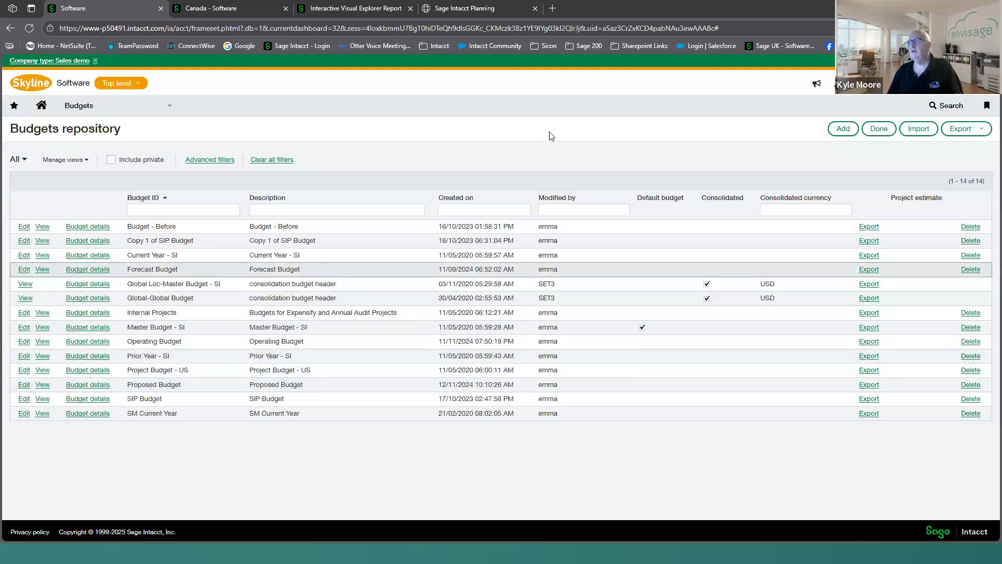
click(885, 132)
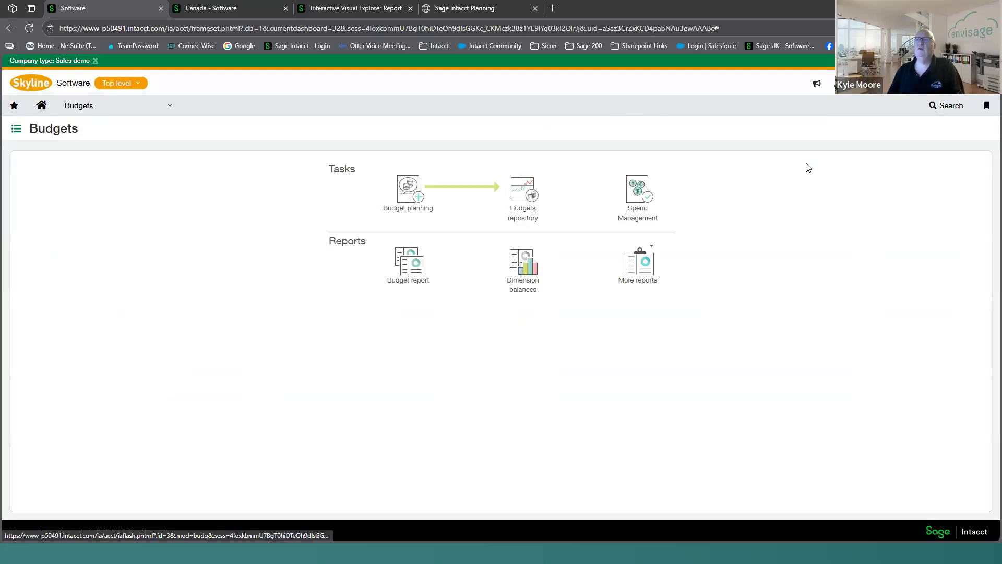
click(104, 116)
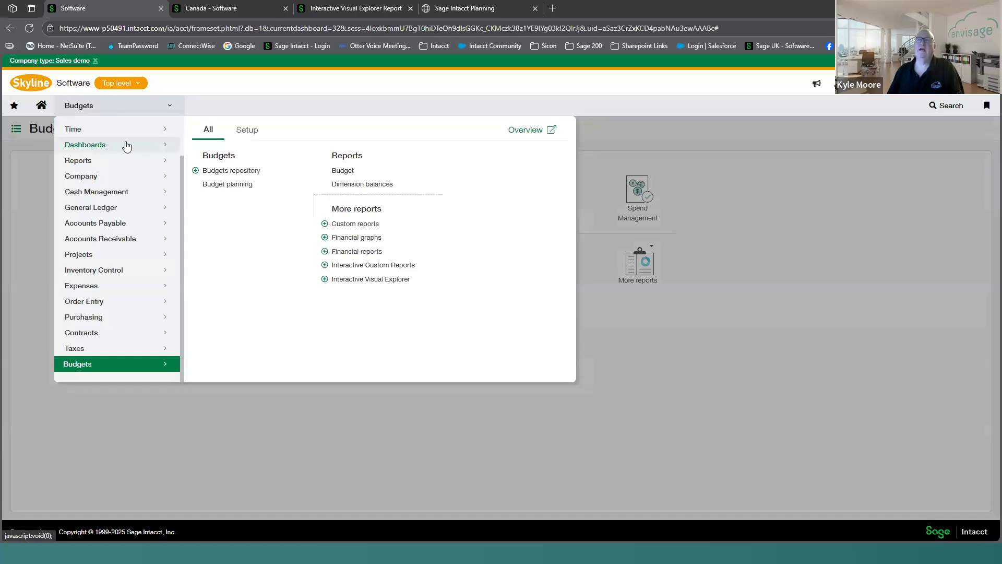
mouse_move(125, 146)
click(277, 239)
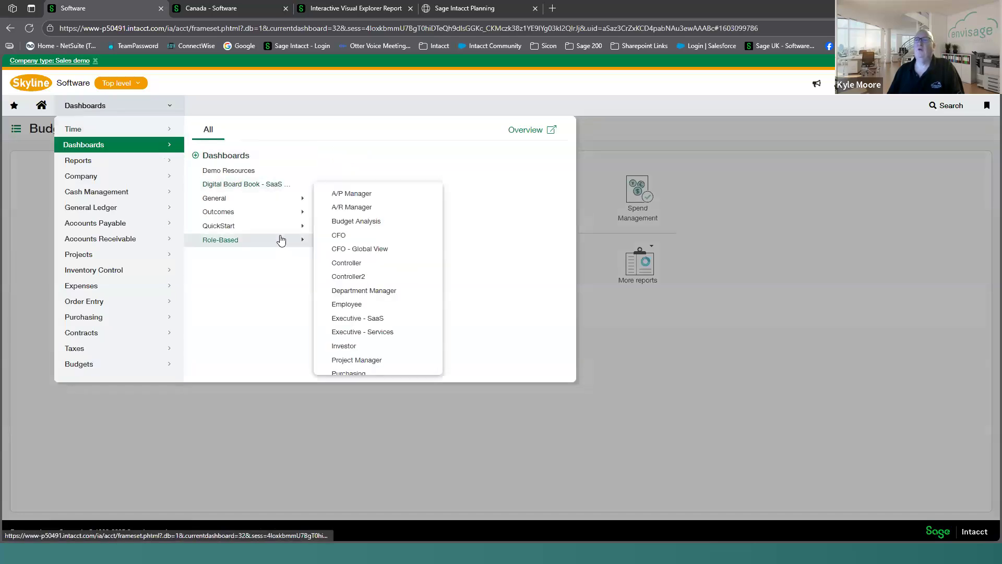
click(372, 265)
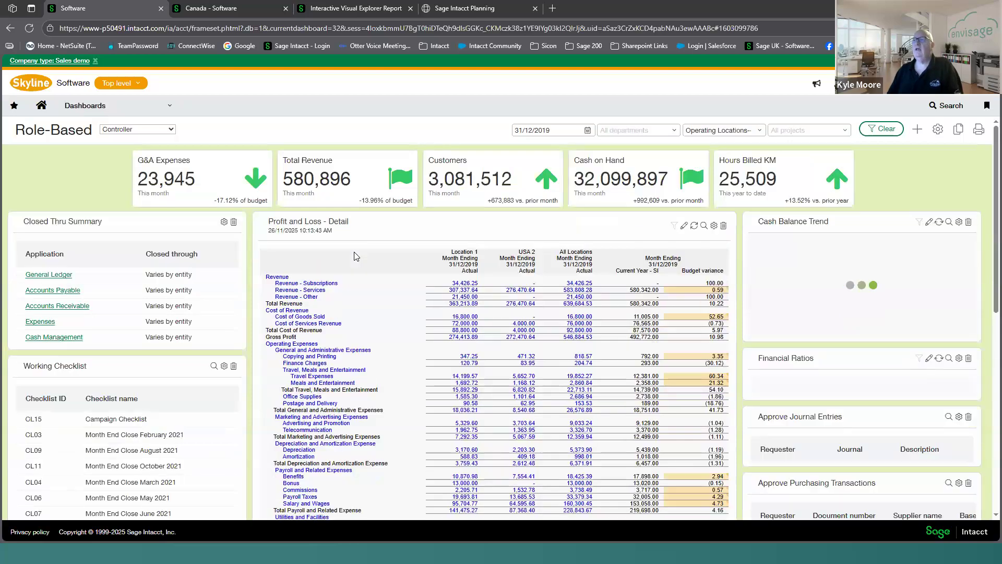
- Edit the Profit and Loss - Detail report so that column 3 uses Operating Budget, and save the report
click(684, 227)
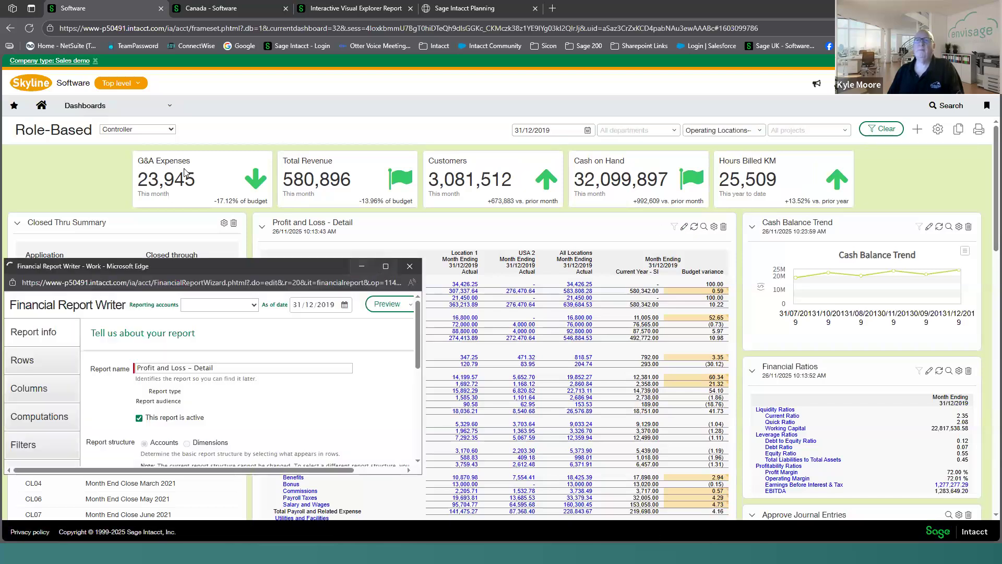
click(386, 267)
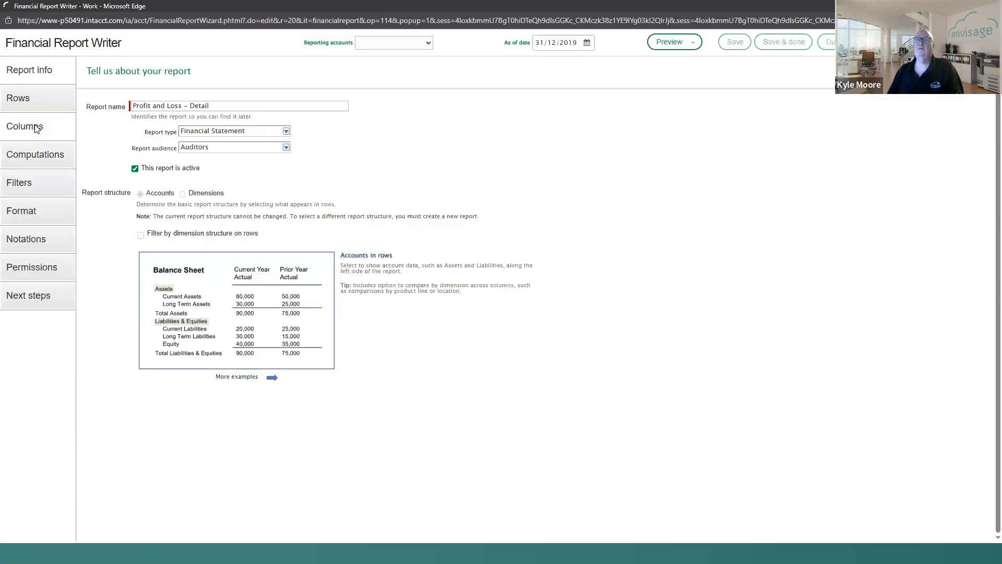
click(36, 128)
click(602, 83)
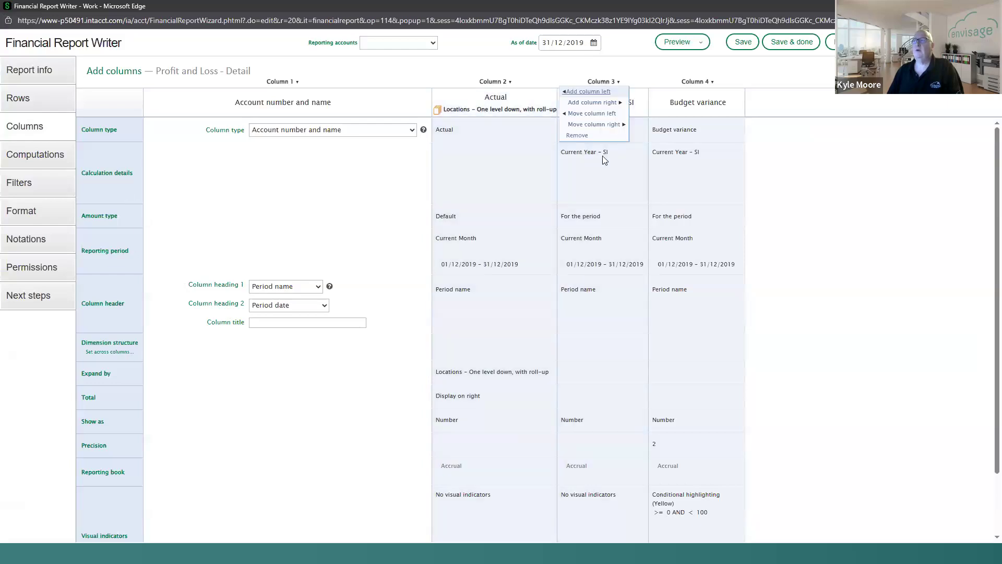
click(603, 186)
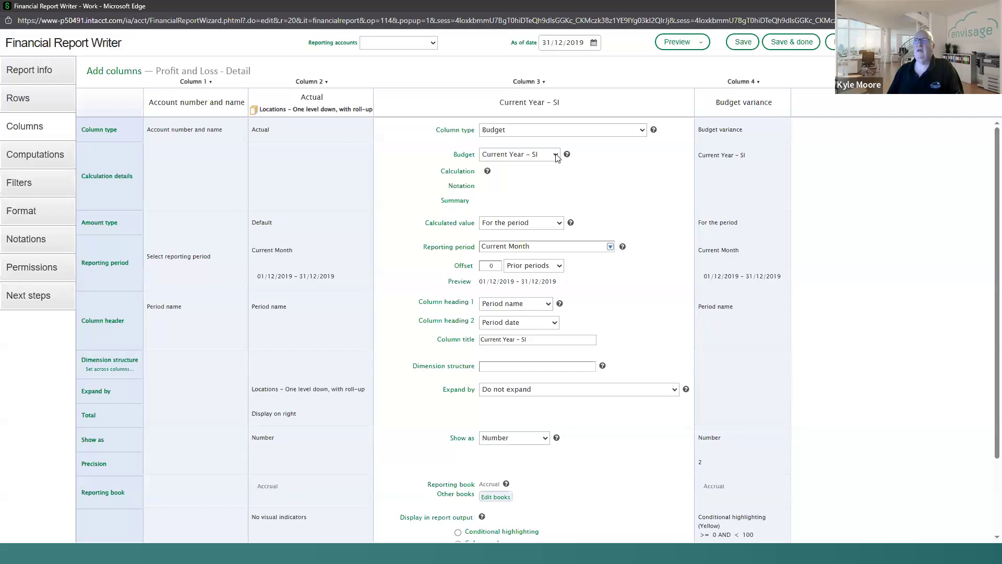
click(556, 156)
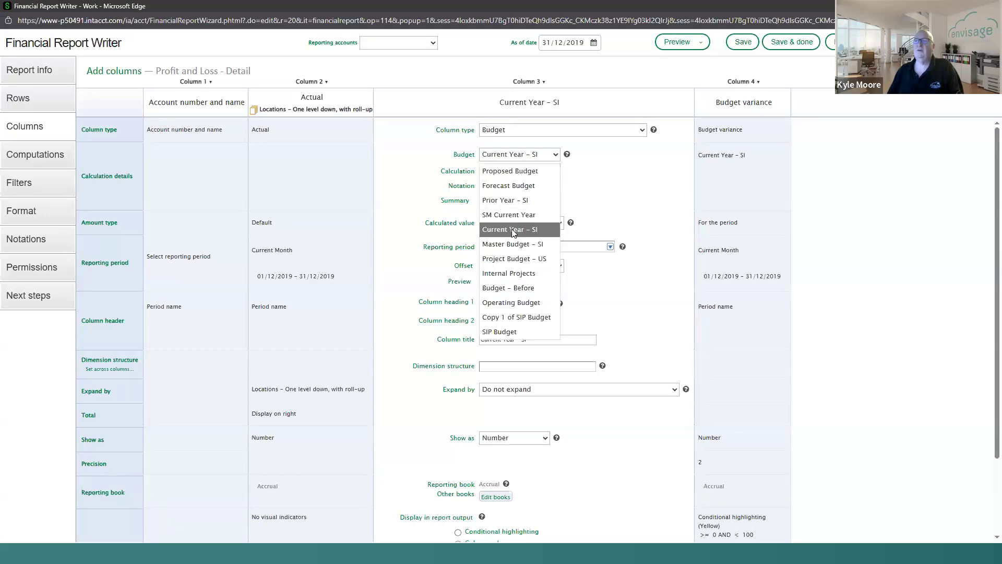
click(512, 303)
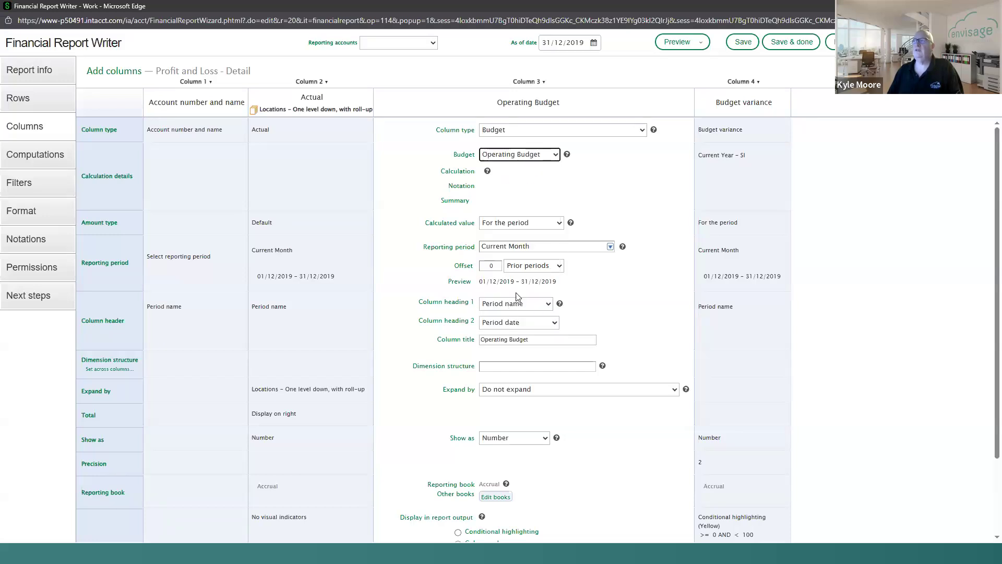
click(789, 42)
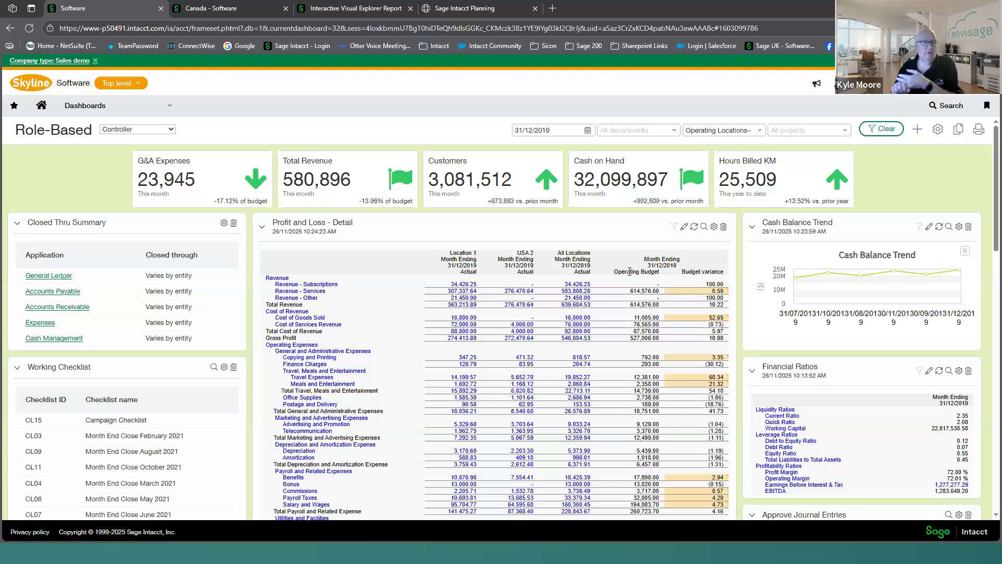
- Open the bookmarked Payroll Journal spend insight example, examine its Spot Bonus entry and spend insight, and close the journal entry
click(986, 107)
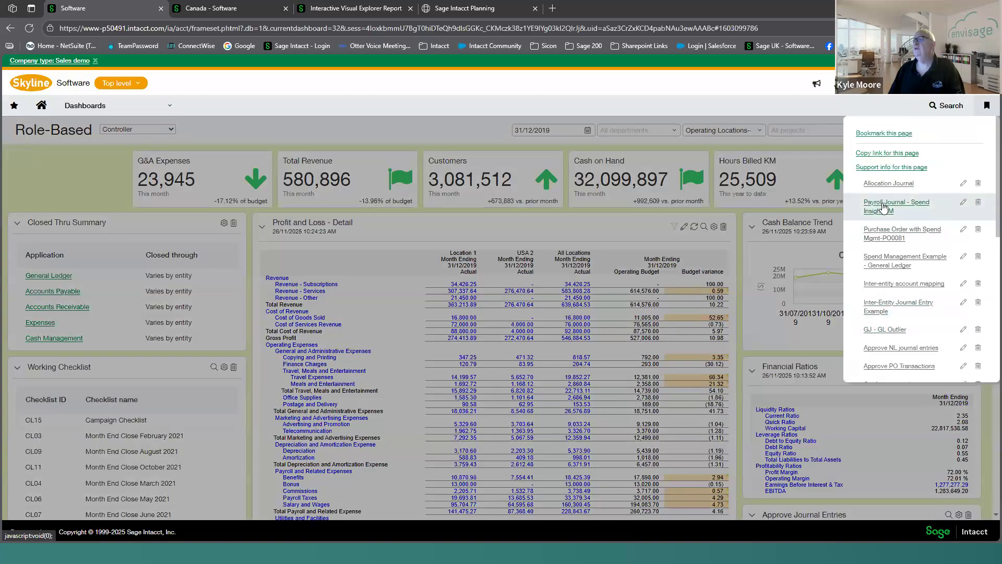
click(883, 207)
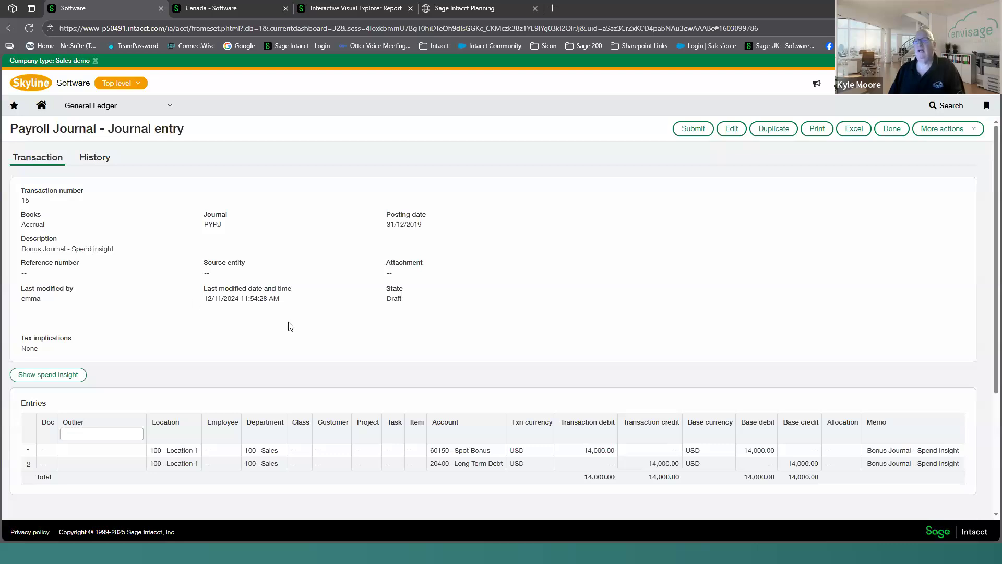
scroll(291, 334, down, 3)
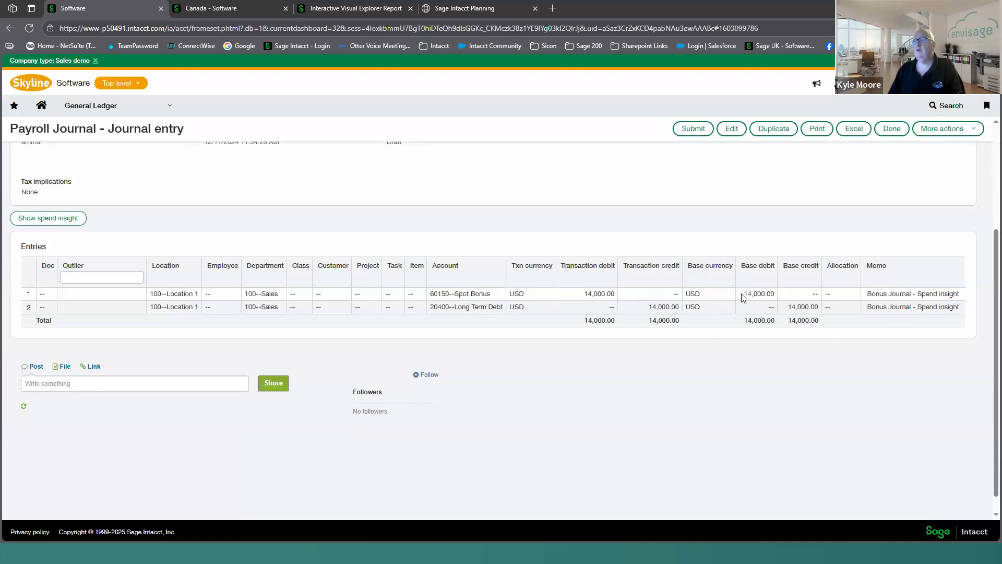
drag(743, 293, 776, 296)
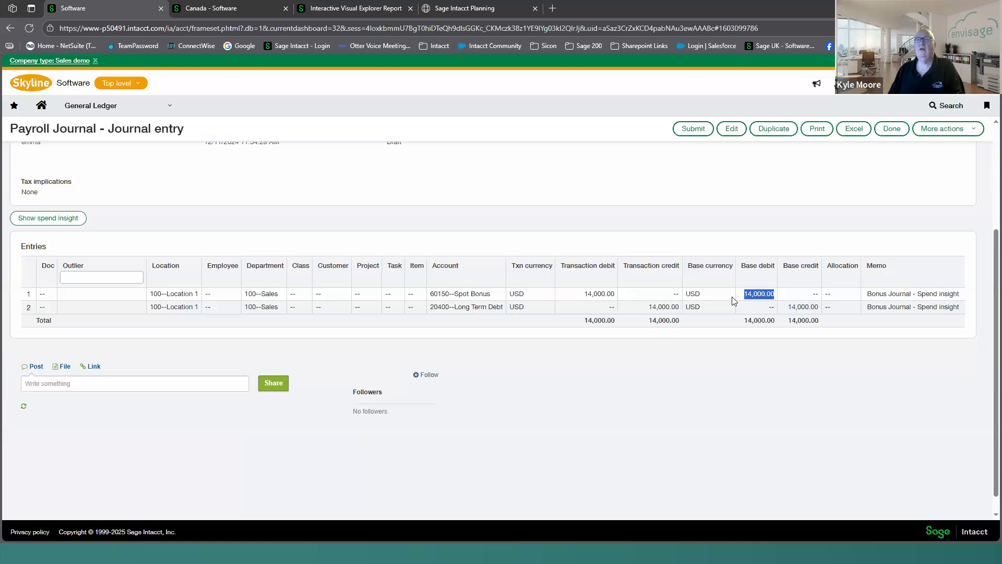
click(52, 218)
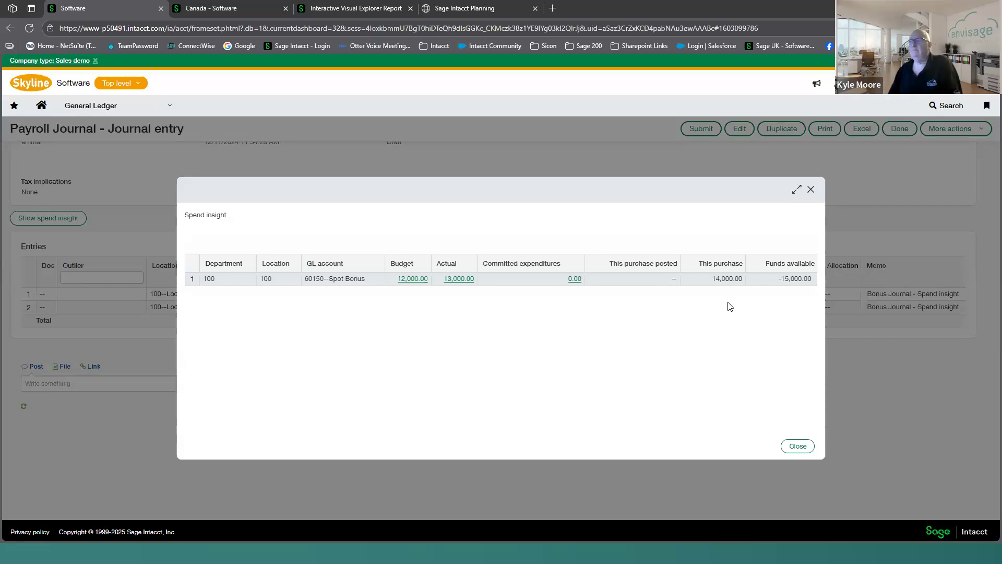
click(795, 448)
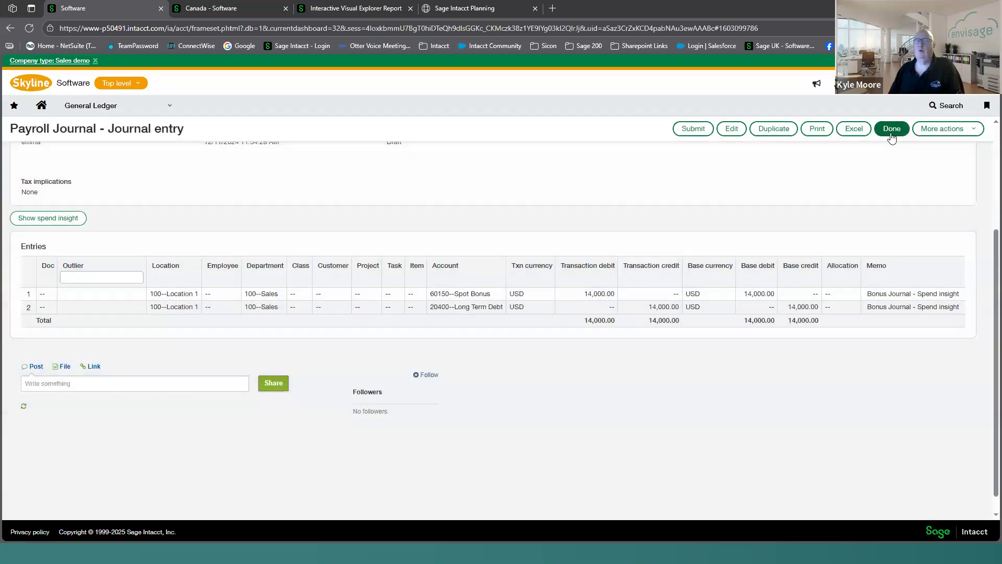
click(892, 134)
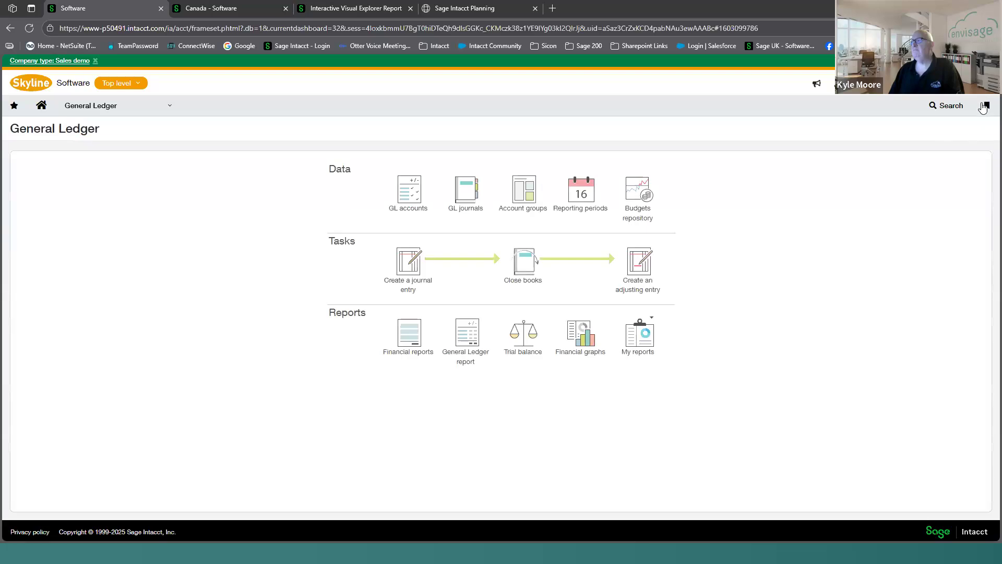
- Open the bookmarked Purchase Order with Spend Mgmt, examine its Professional Fees Expense entry and spend insight, and close the order
click(979, 108)
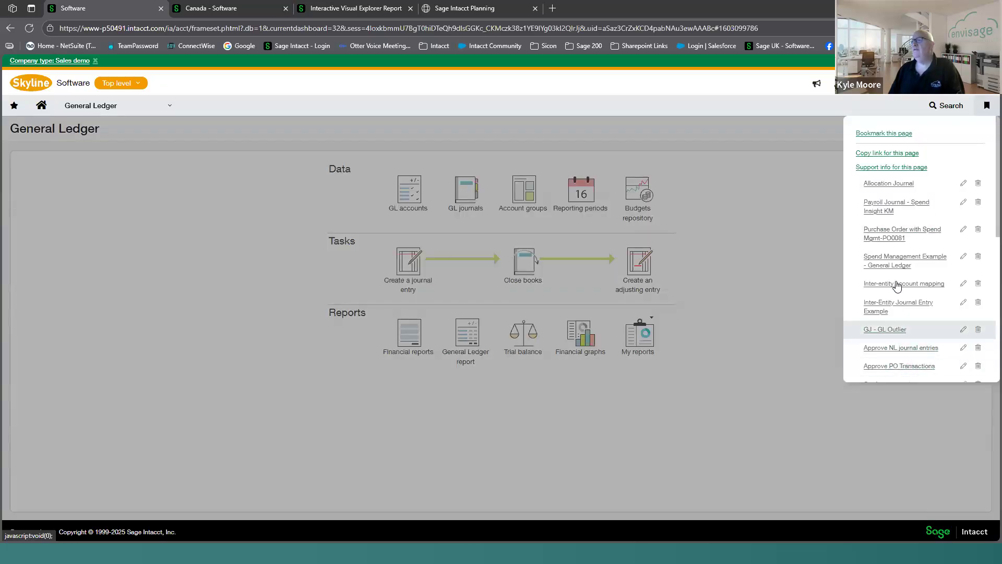
click(883, 236)
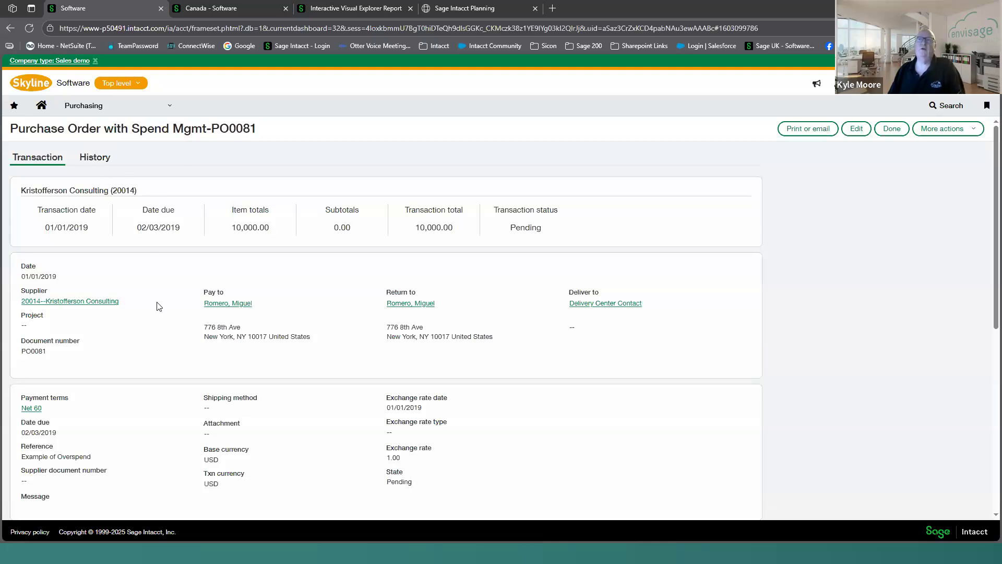
scroll(172, 340, down, 4)
scroll(193, 392, down, 1)
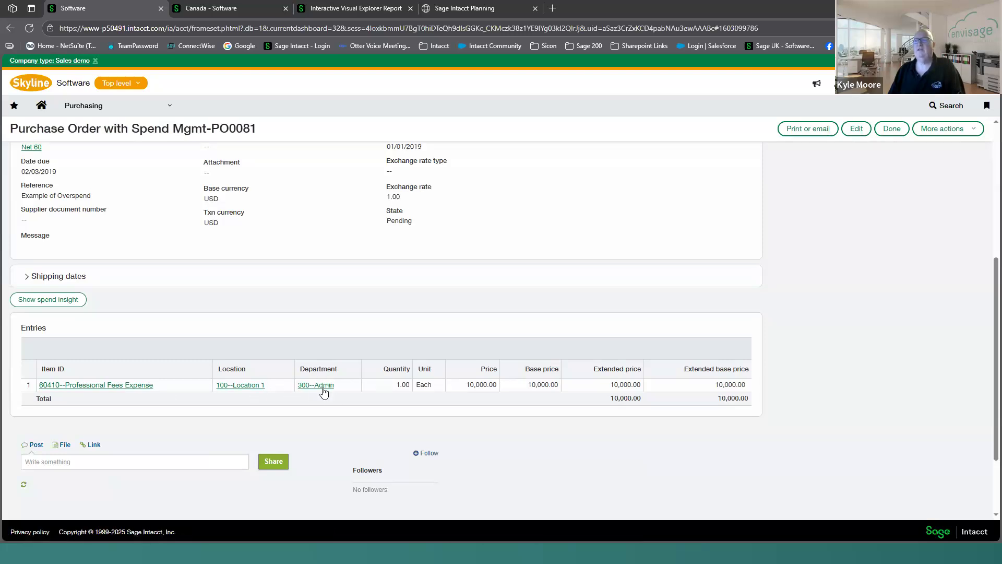
click(23, 301)
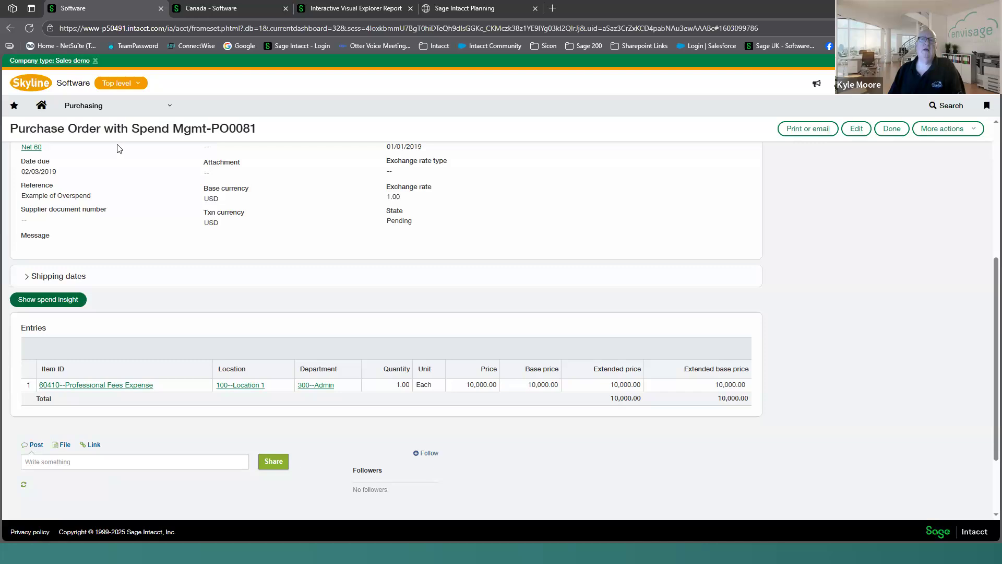
click(55, 300)
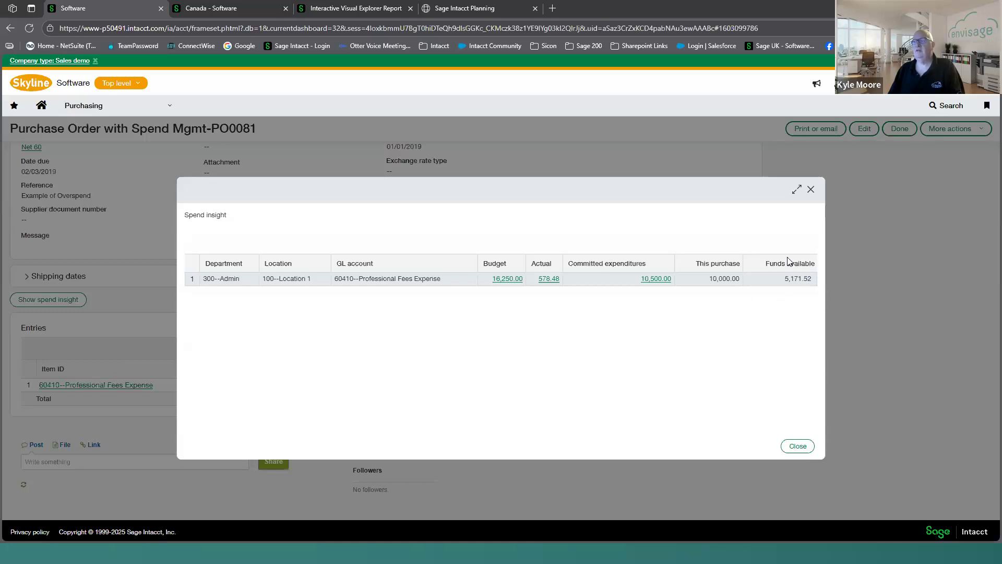
click(797, 446)
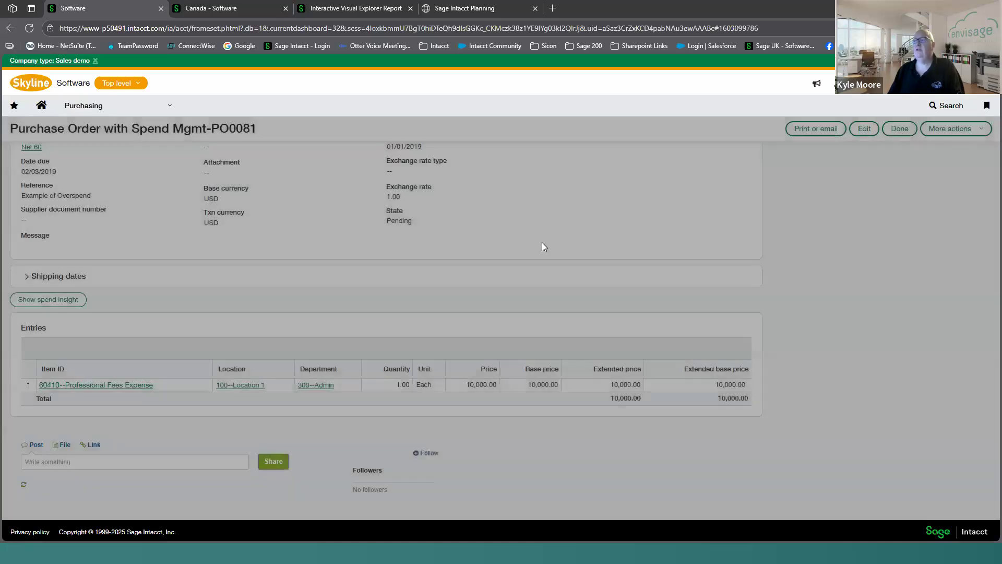
click(893, 131)
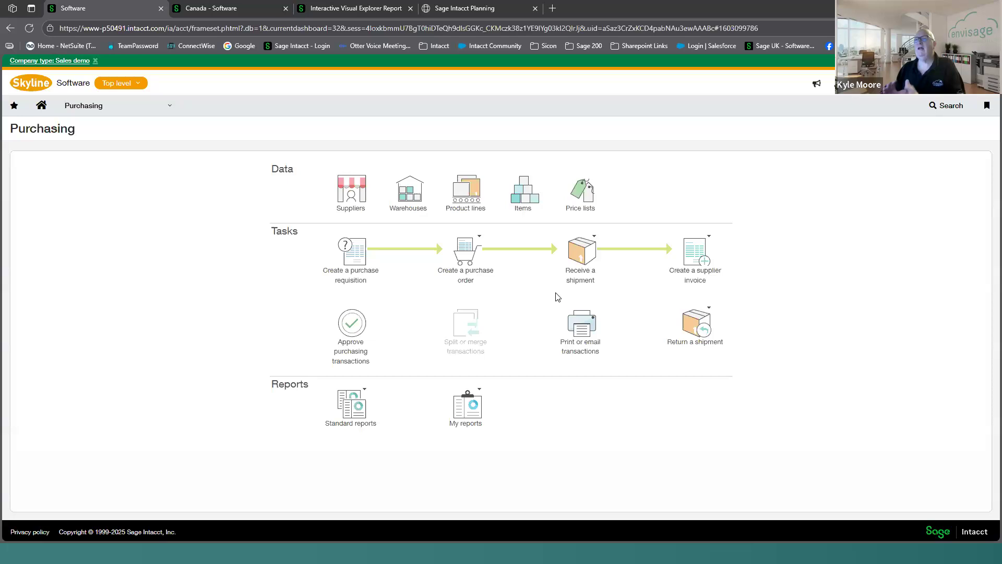
- Switch to Sage Intacct Planning, view the Premium Prdcts model under SPC-East SALES, and return to Standard Prdcts
click(78, 106)
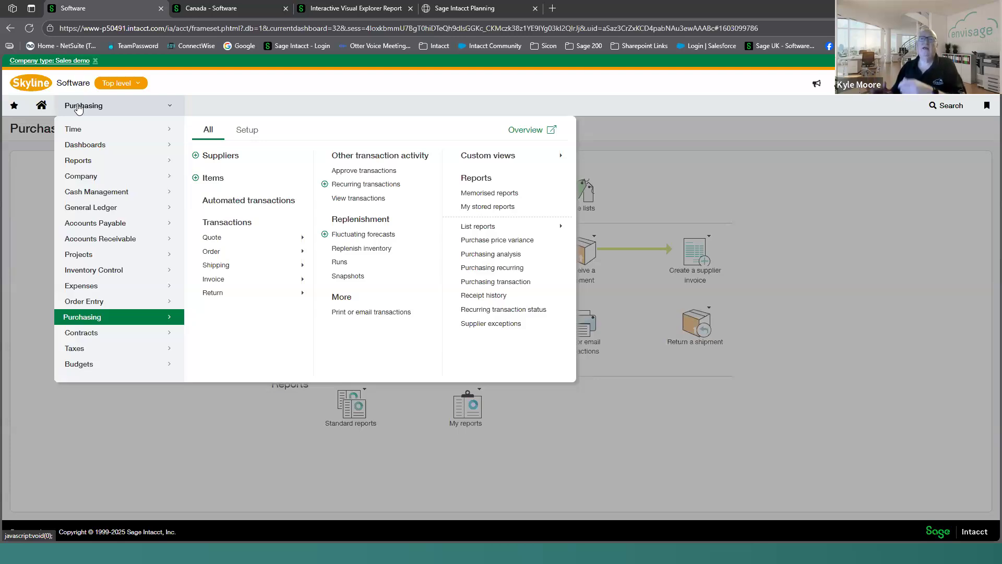
click(464, 10)
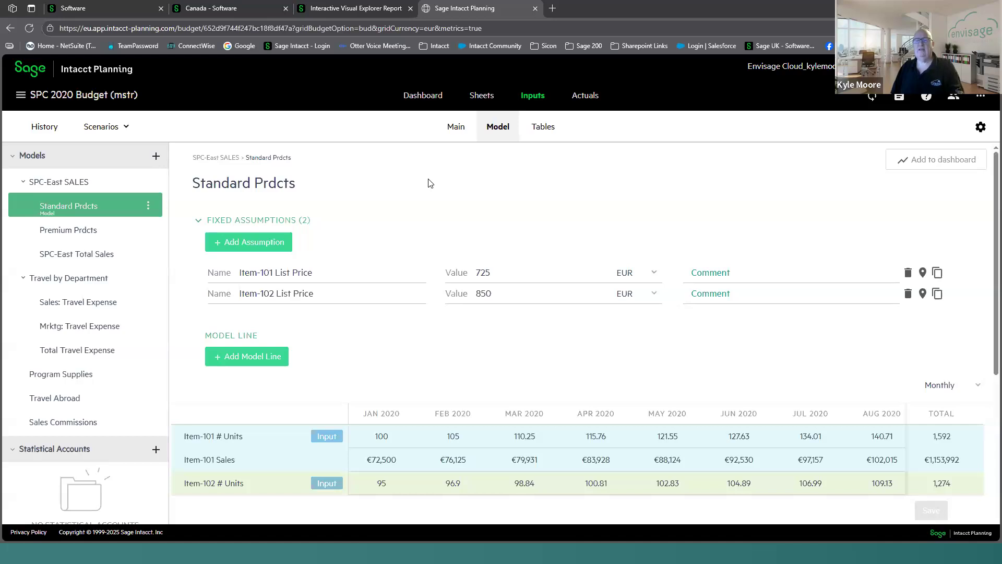
click(21, 95)
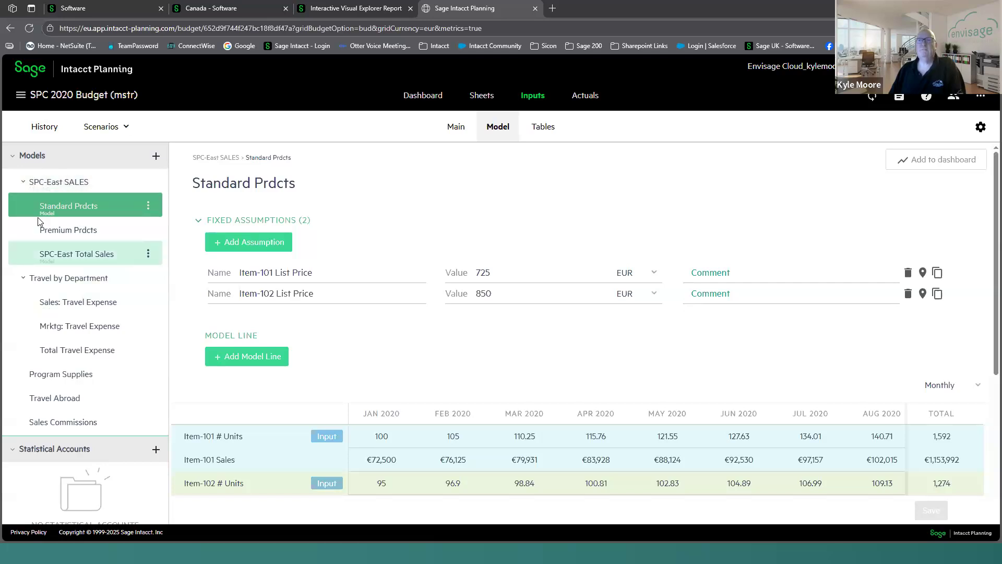
click(79, 234)
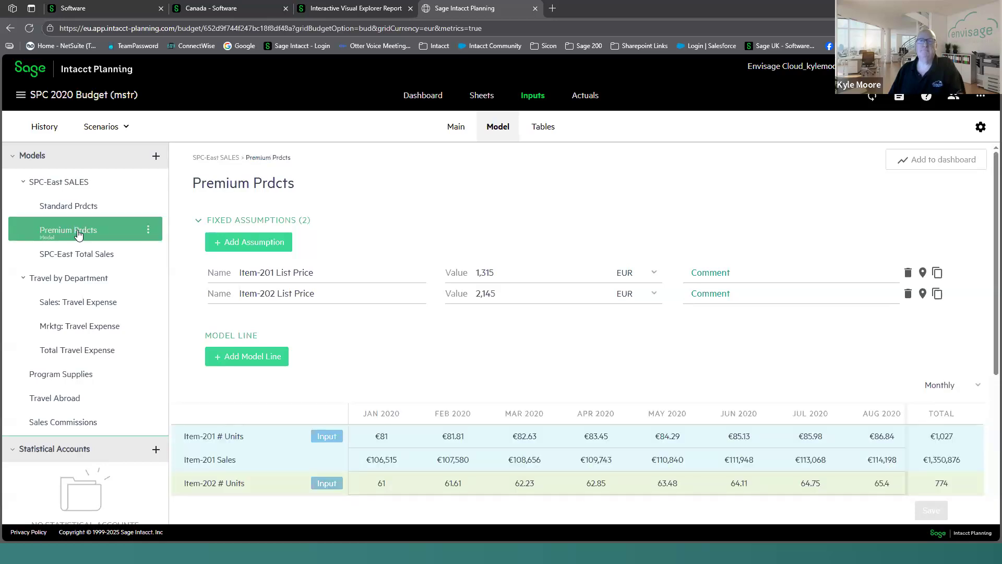
click(89, 211)
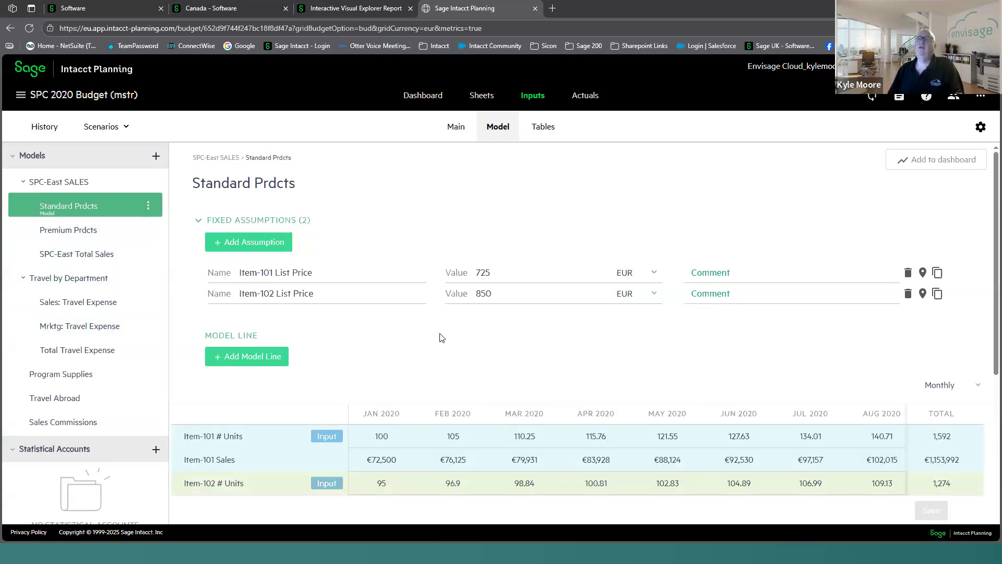
- Examine the Standard Prdcts model's monthly lines and its fixed list price assumptions for Item-101 and Item-102
scroll(438, 336, down, 1)
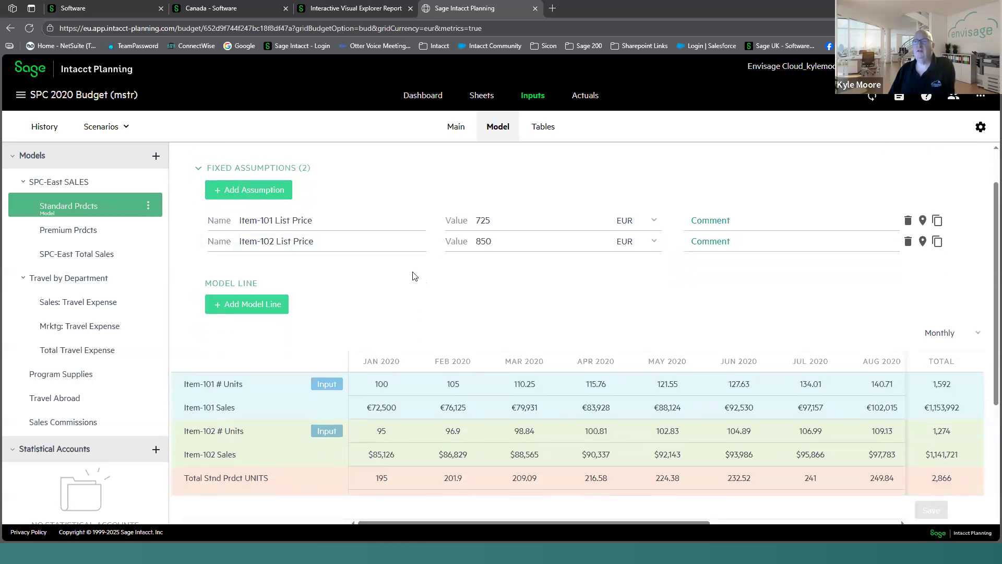
scroll(414, 275, up, 1)
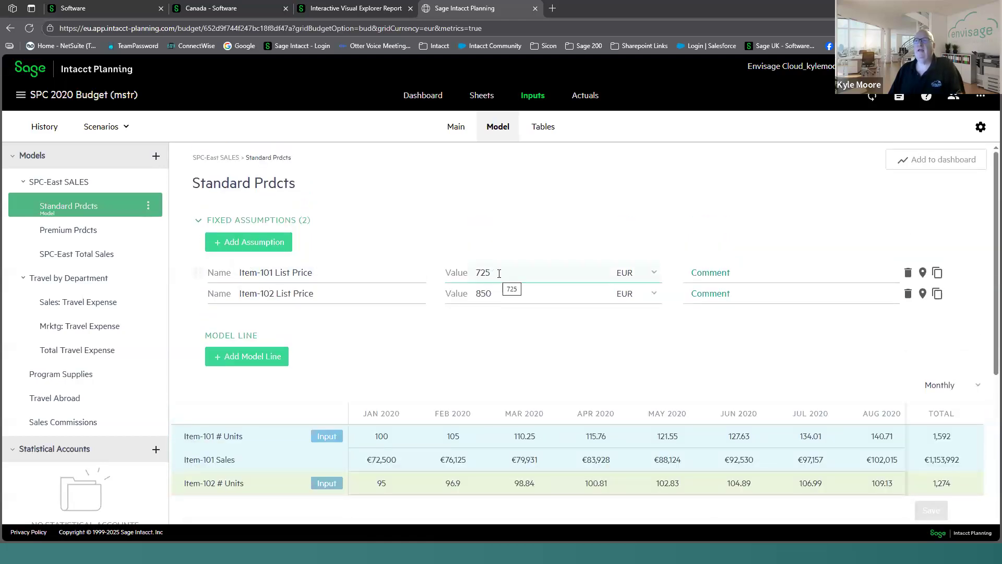
drag(499, 273, 473, 273)
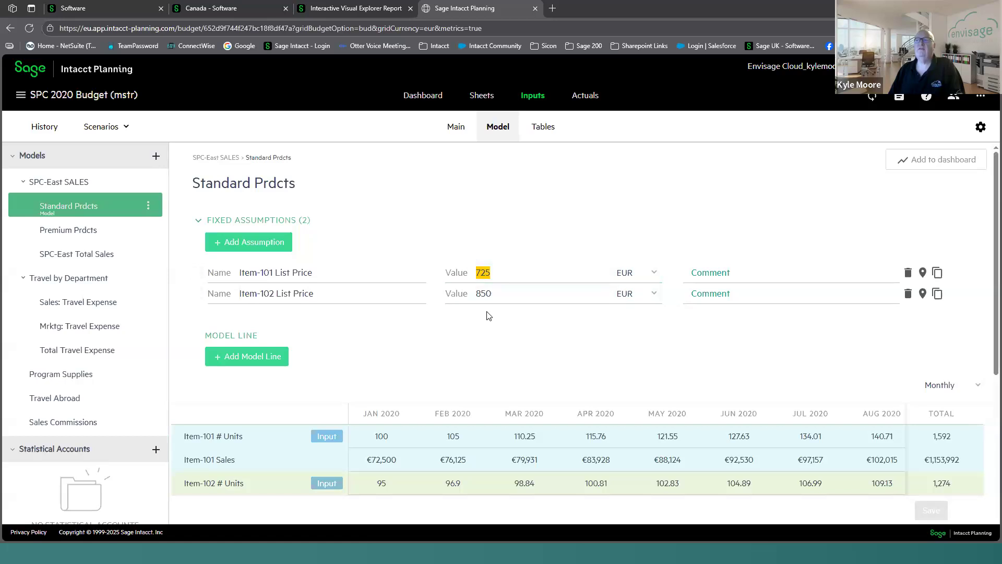
drag(505, 293, 474, 296)
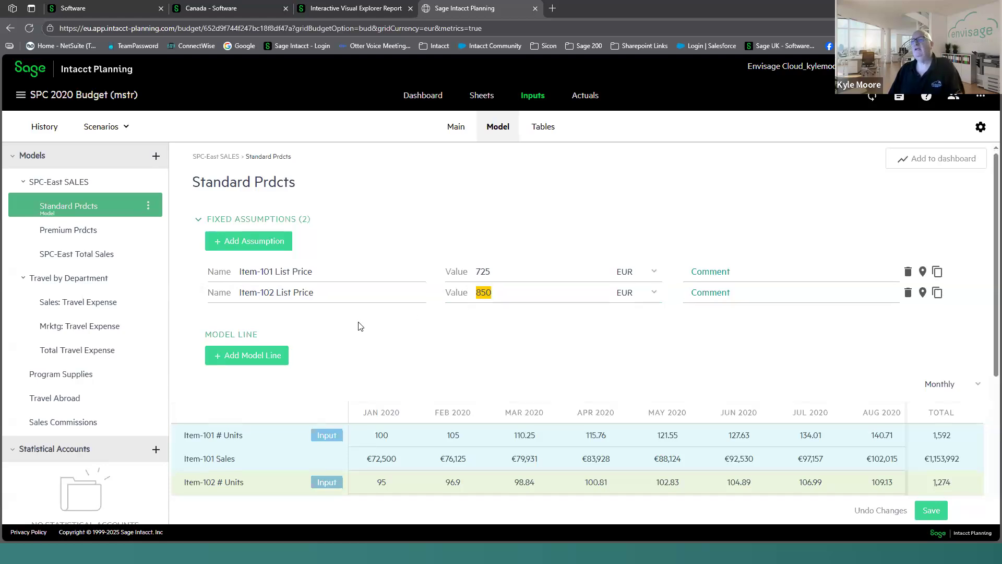
- Open the Item-101 # Units line of the Standard Prdcts model, examine its model type options, and close it without saving
scroll(358, 326, down, 3)
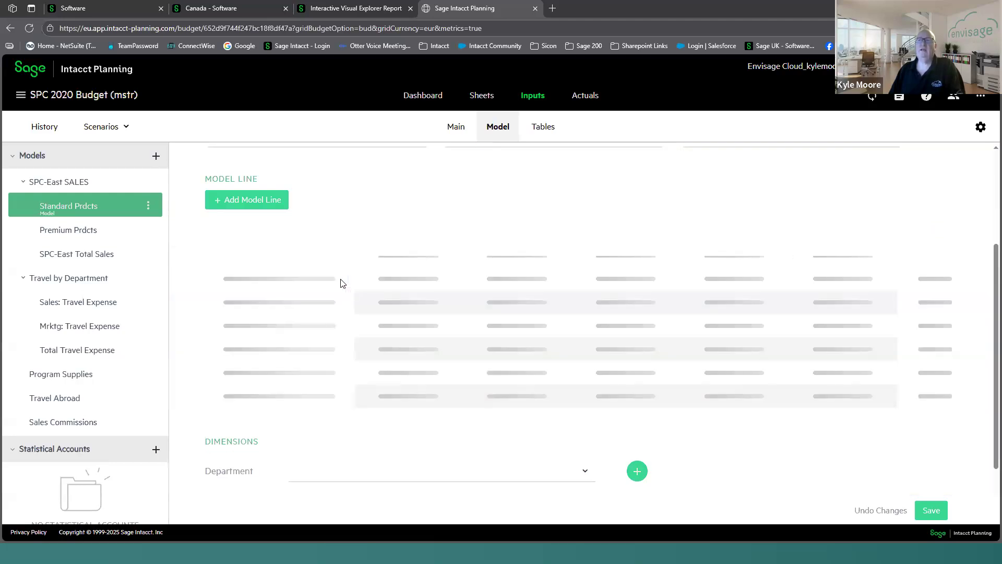
click(339, 281)
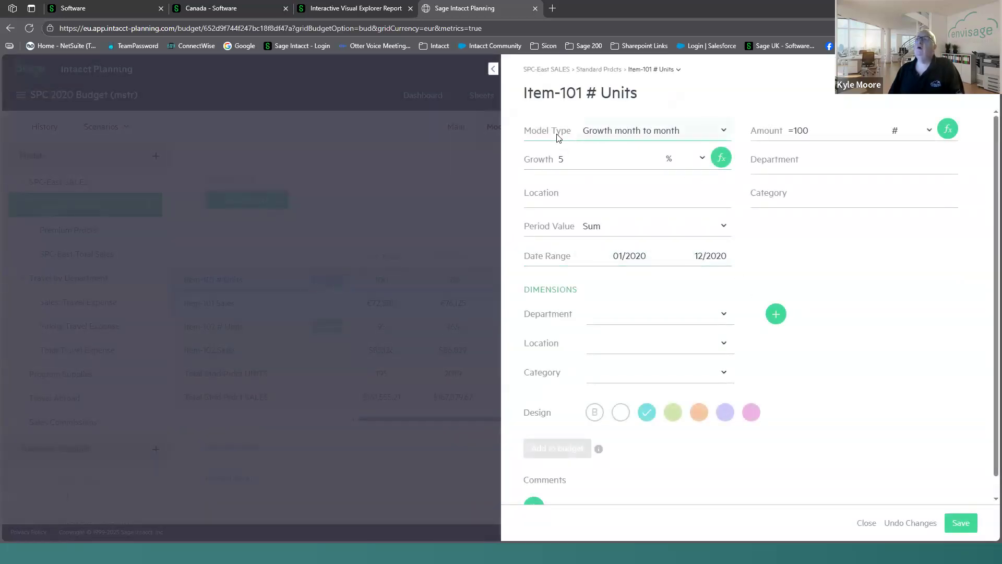
click(725, 132)
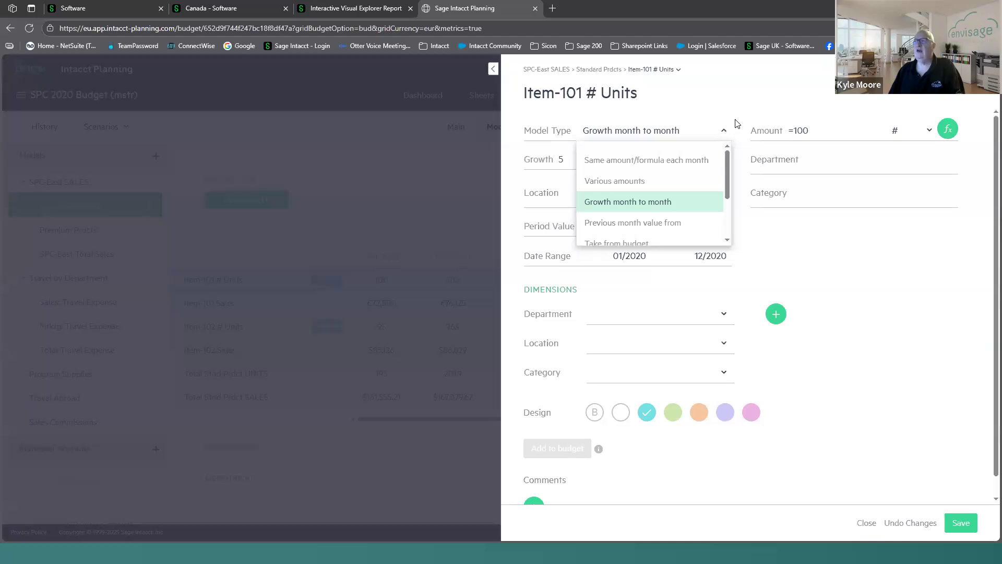
click(743, 114)
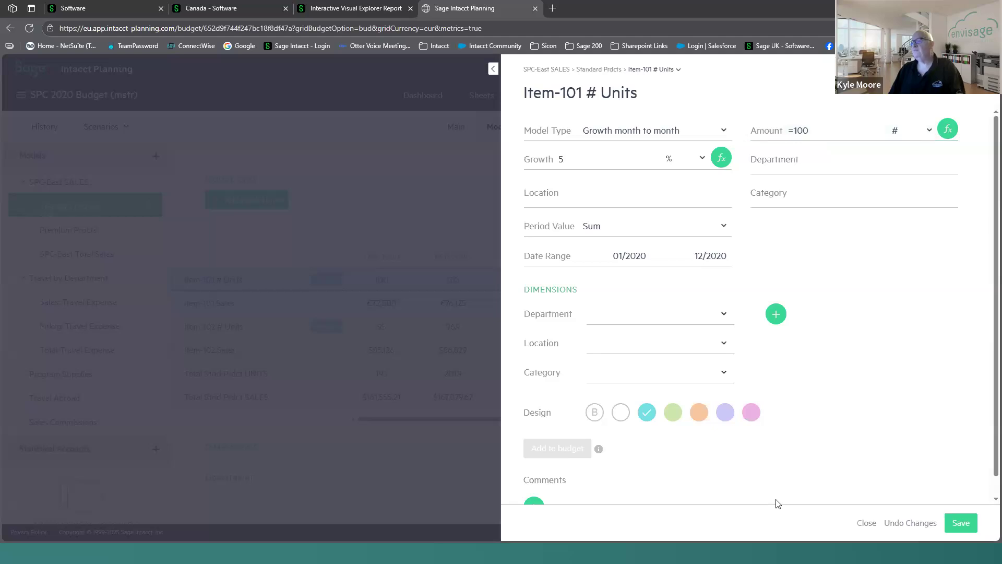
key(Escape)
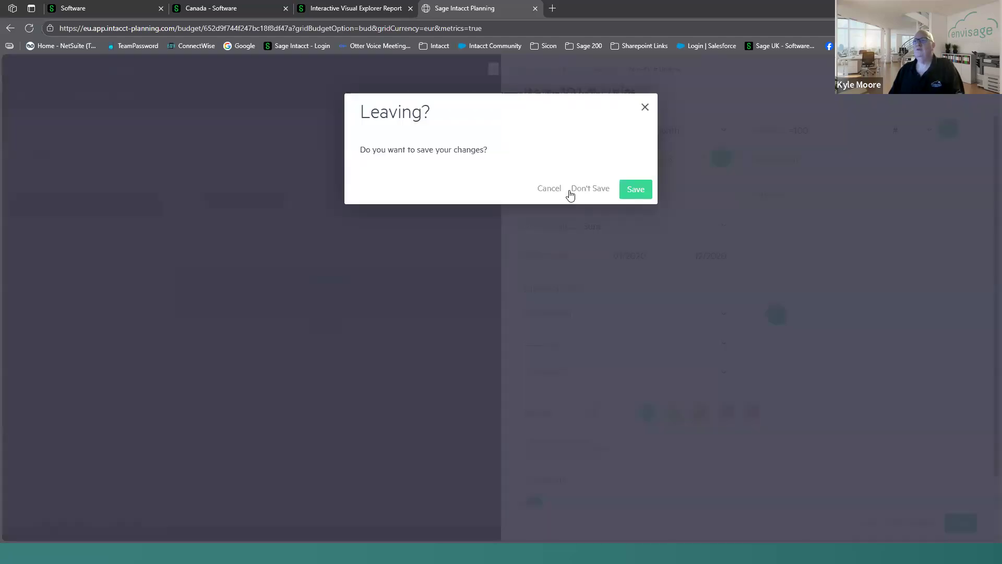
click(583, 190)
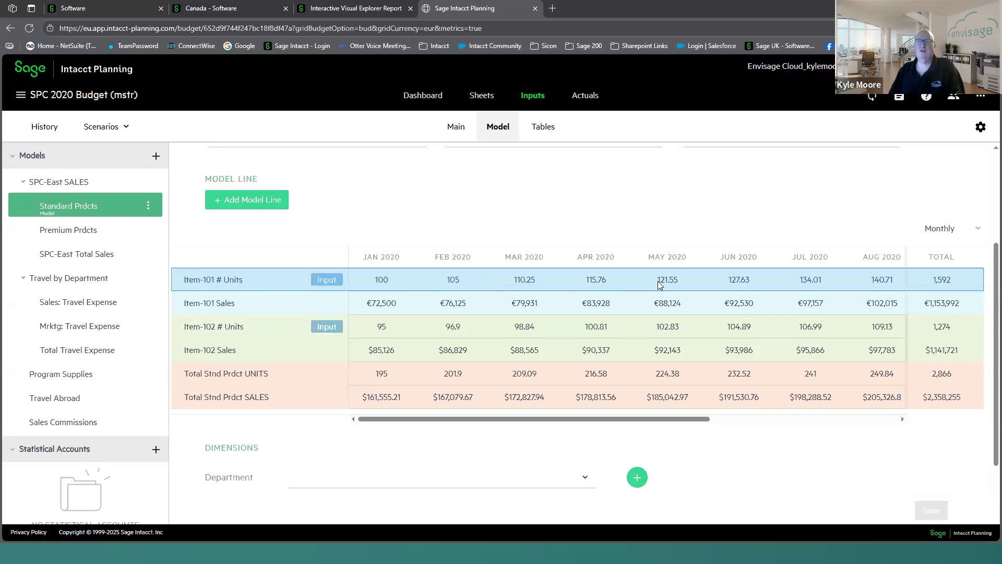
- Review the list price assumptions, open the Item-101 Sales line, examine its amount formula, and close the line without changes
mouse_move(327, 308)
scroll(391, 301, up, 2)
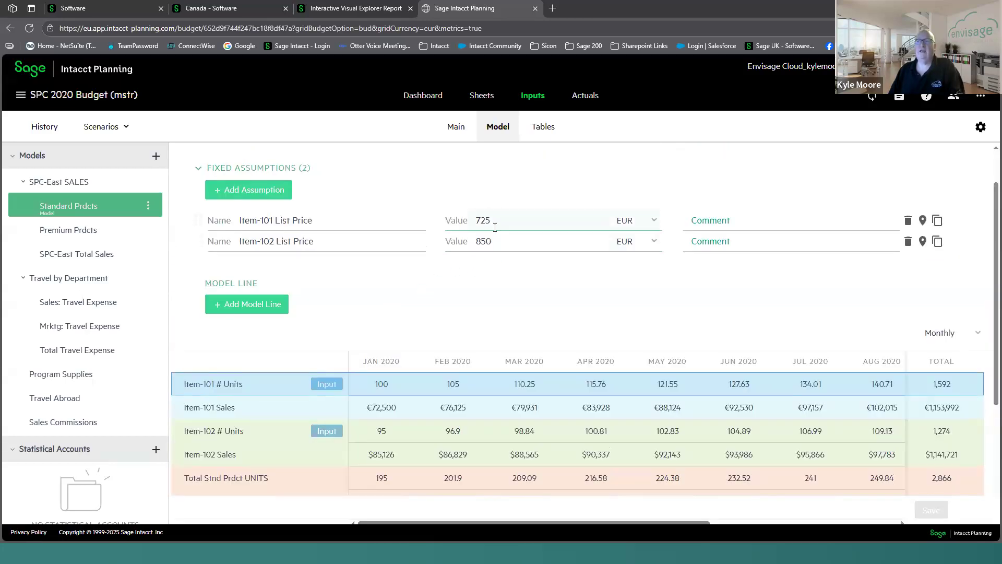
scroll(380, 345, down, 2)
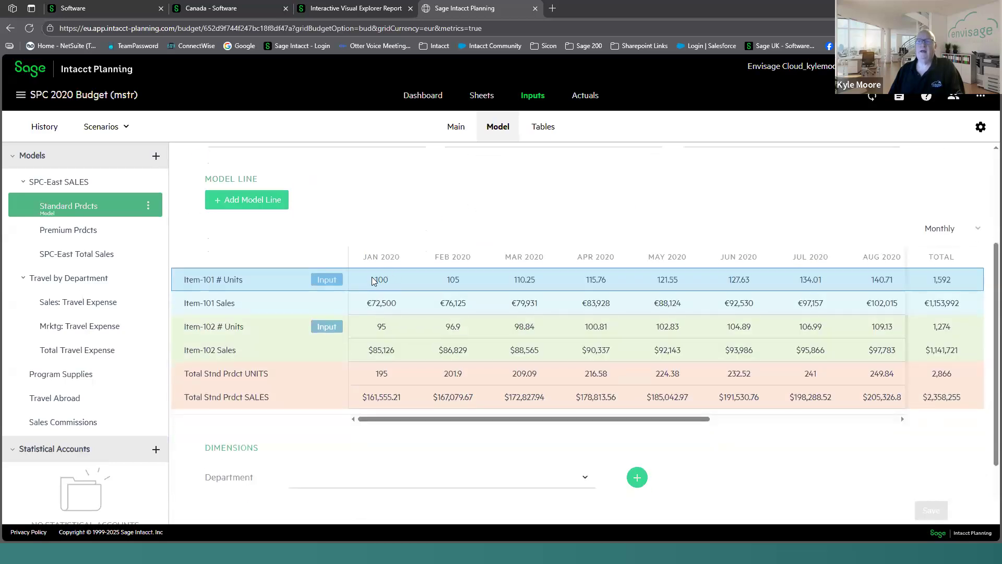
click(340, 307)
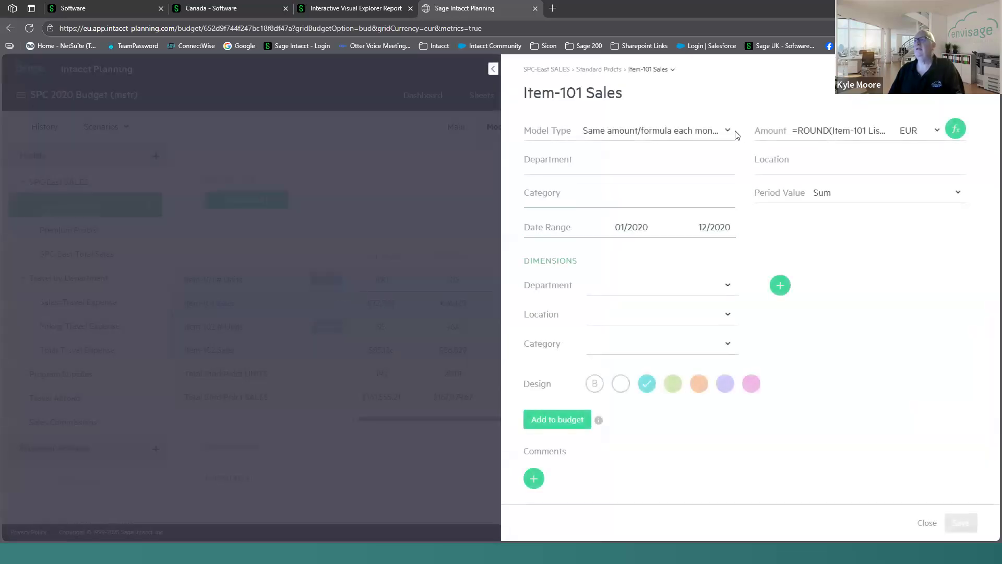
click(956, 129)
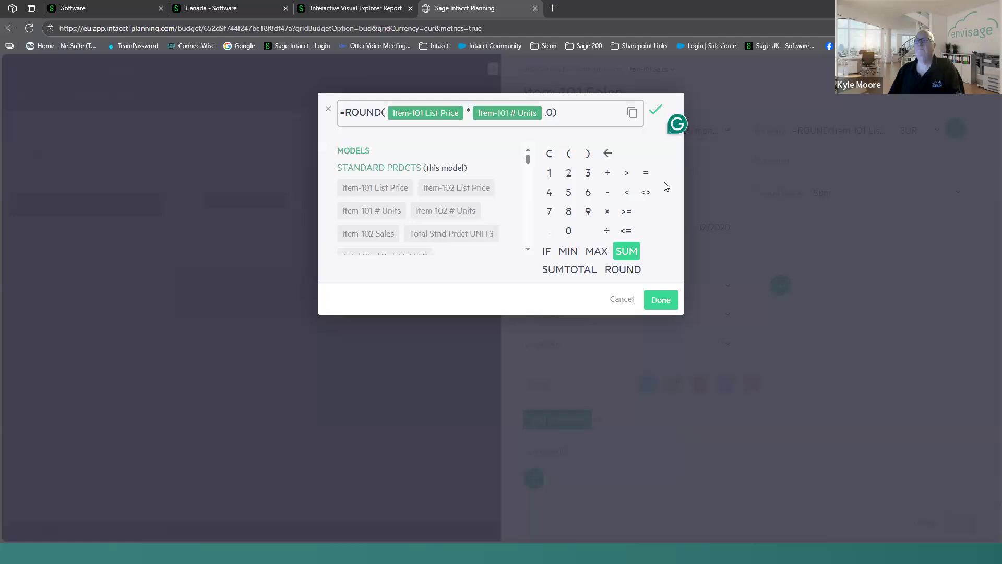
click(630, 301)
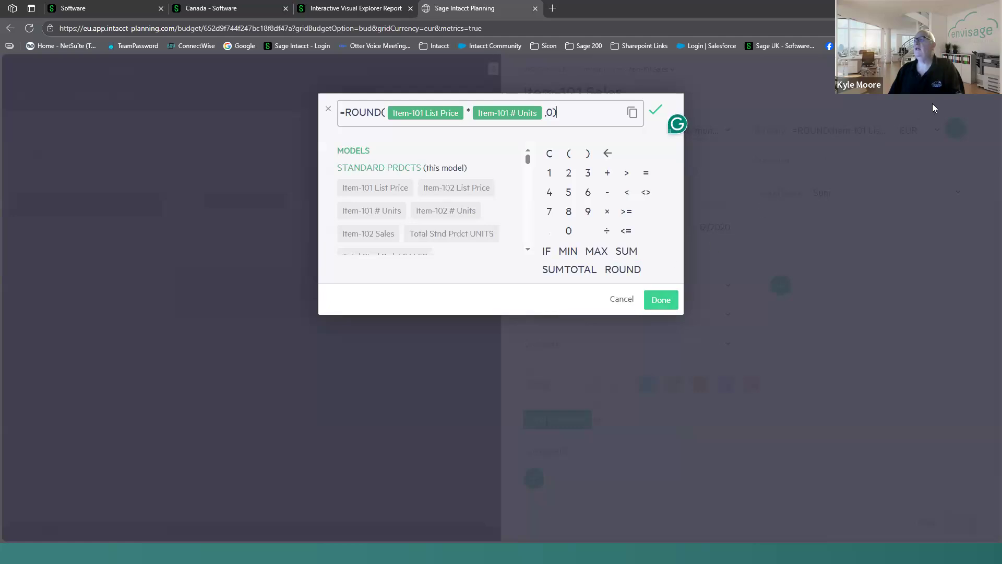
click(926, 523)
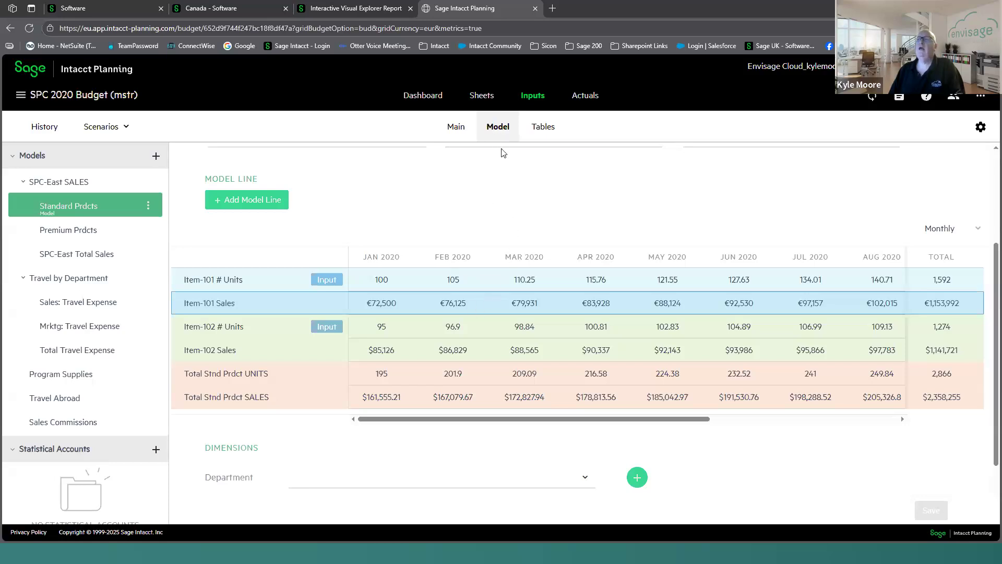
- Switch the SPC 2020 Budget to the List Price Increase scenario and view the available scenarios
click(127, 128)
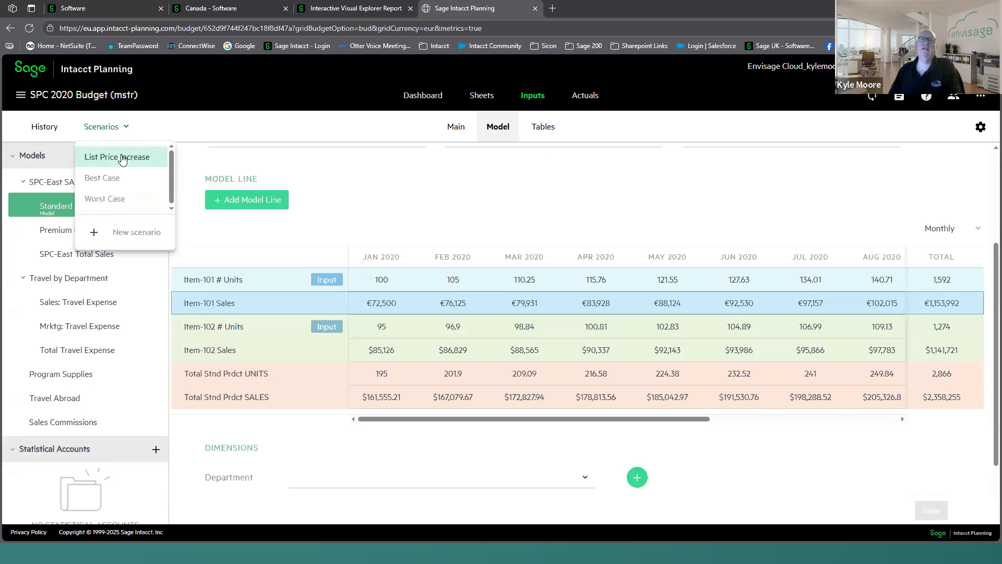
click(121, 158)
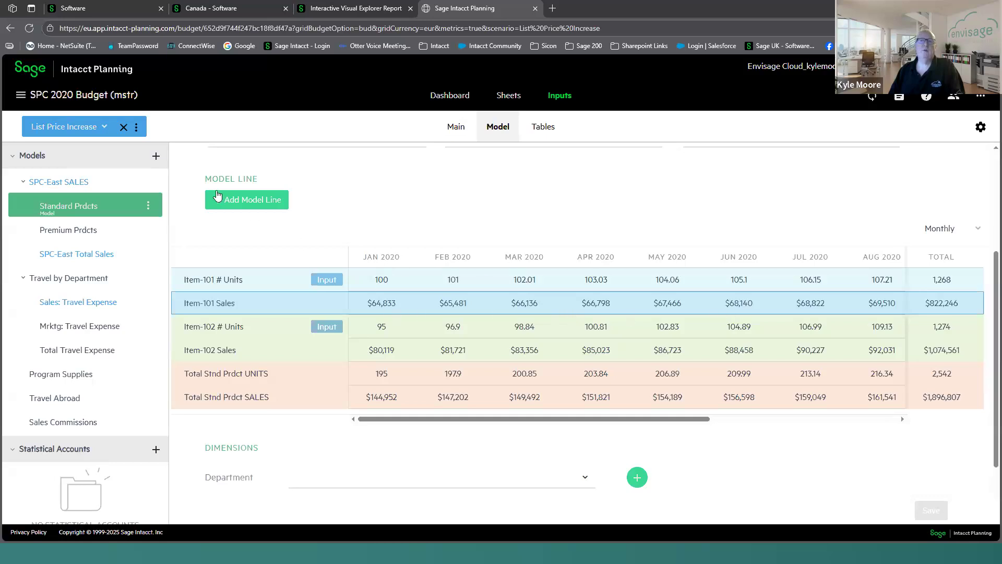
click(105, 128)
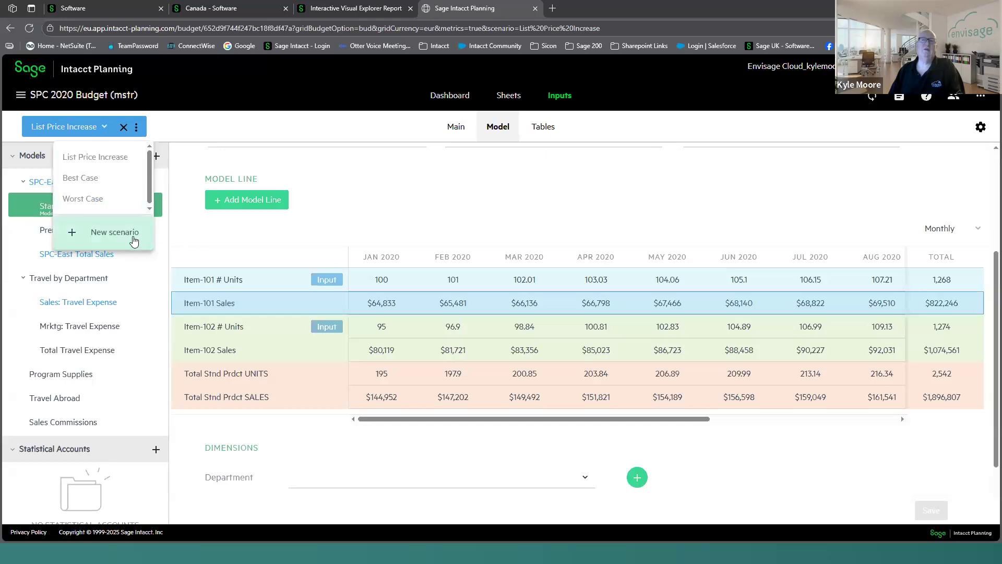
- Browse the model library's All, Company Indicators and Cost of Revenues categories, and cancel without adding a model
click(154, 156)
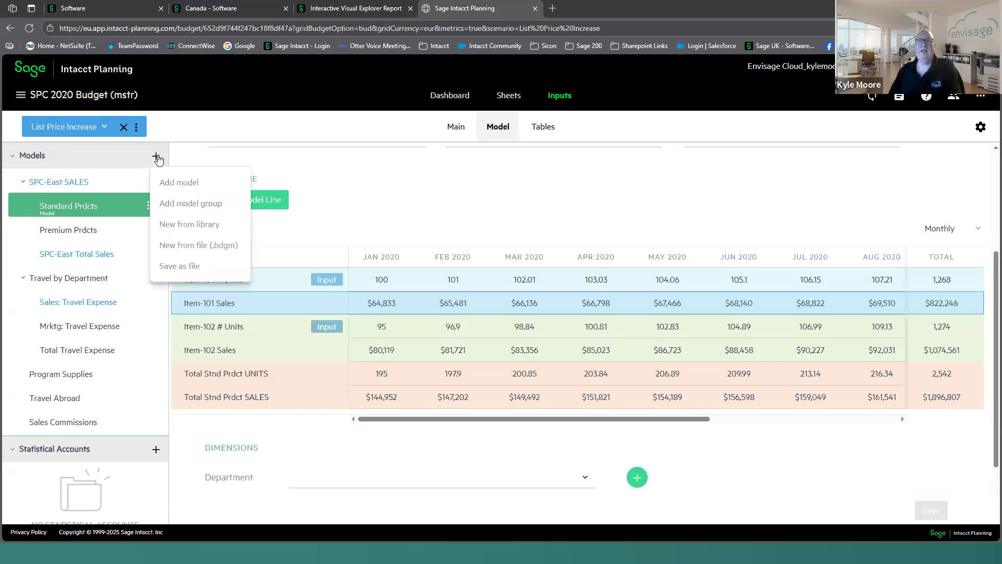
click(195, 227)
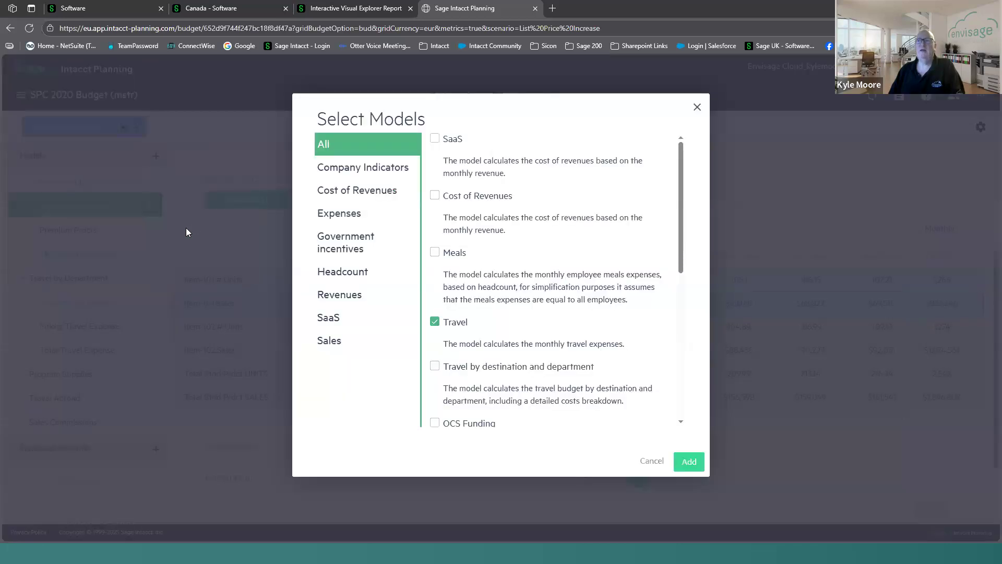
click(389, 173)
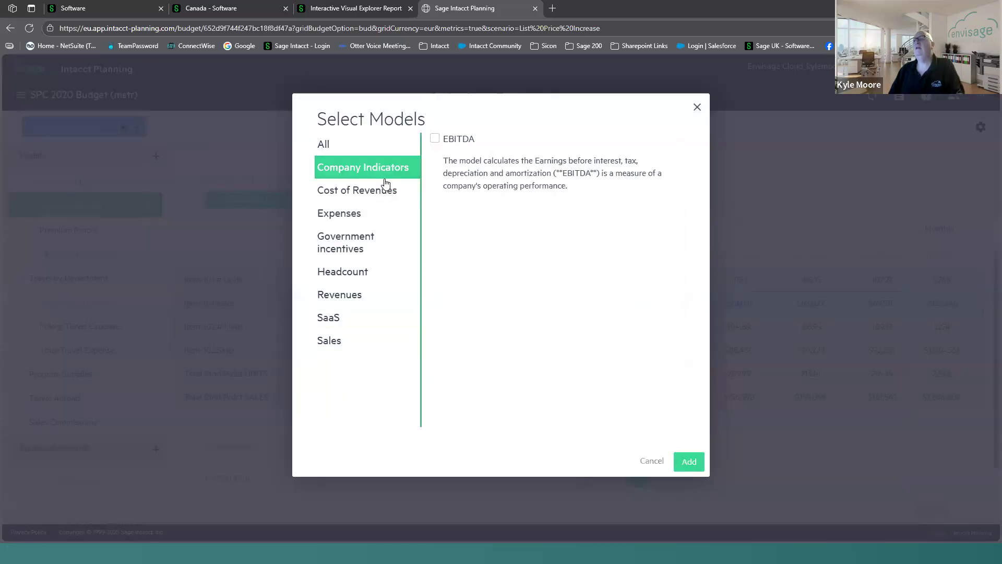
click(386, 190)
click(367, 153)
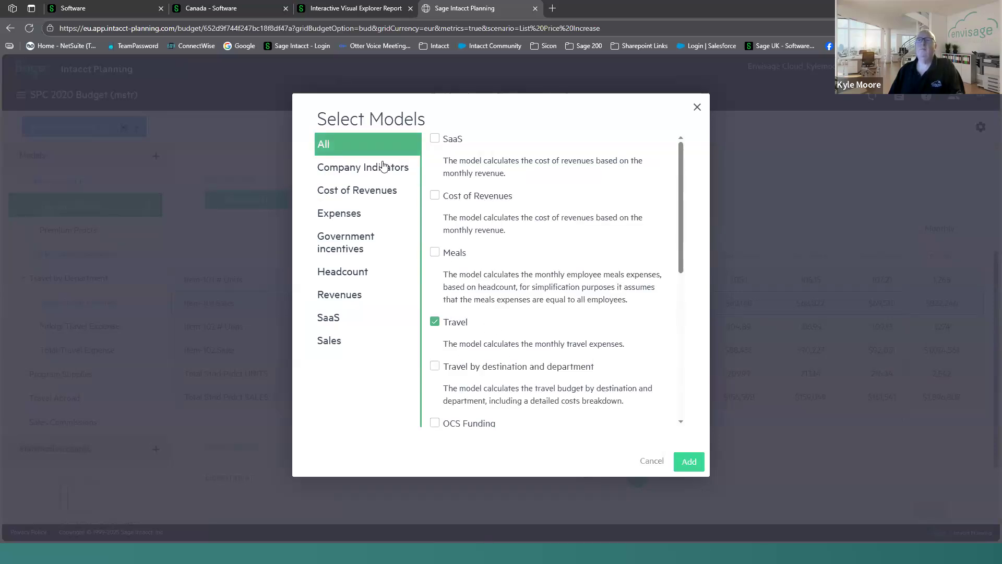
click(656, 462)
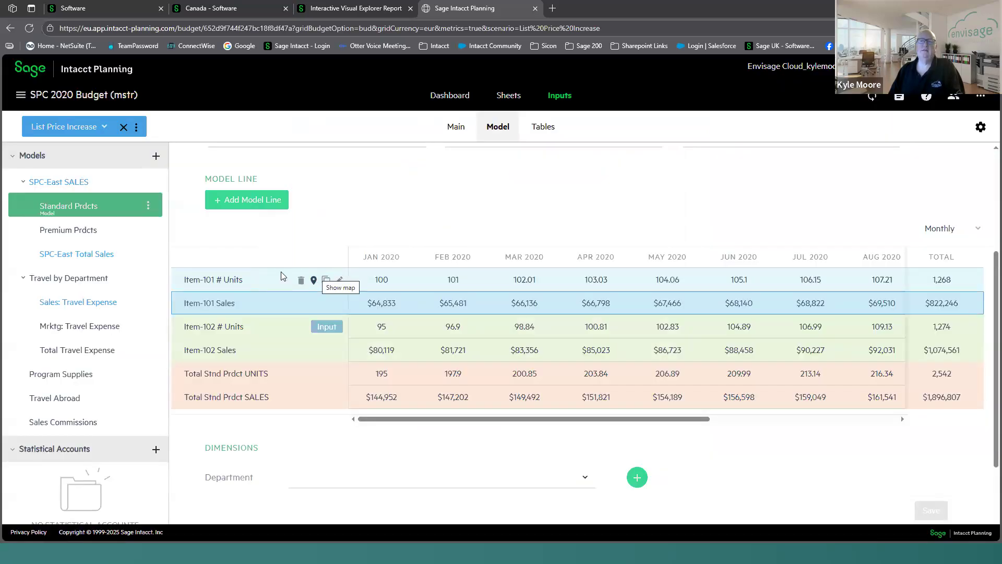
- Open the Travel Abroad model and examine the settings of its R&D # of travels and R&D Travel lines, closing each
click(76, 398)
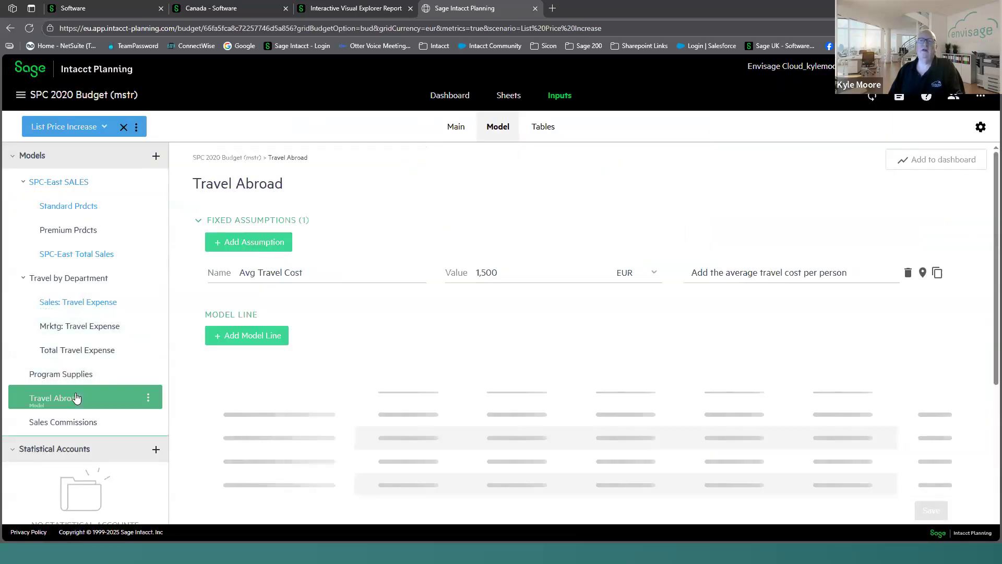
scroll(337, 335, down, 2)
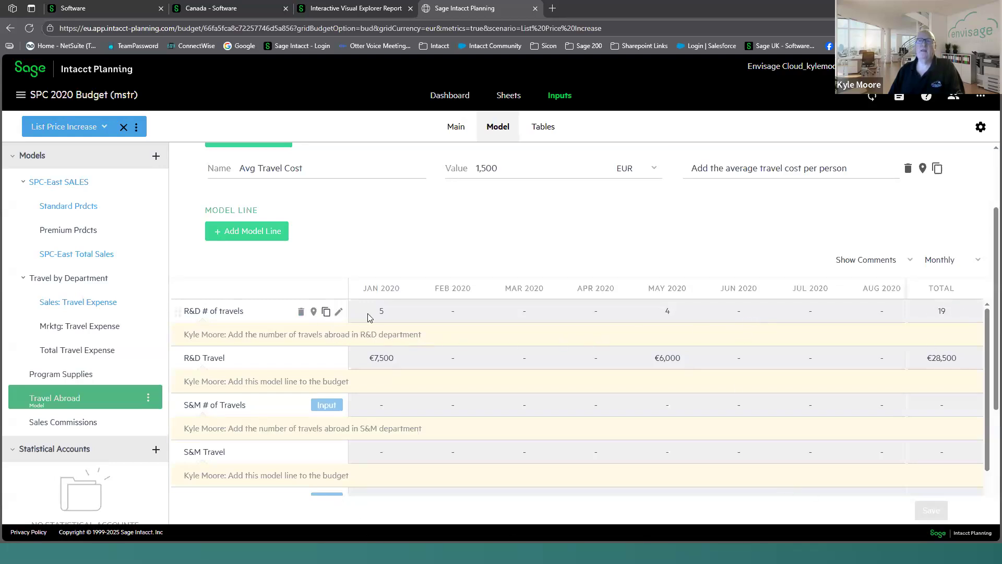
click(338, 312)
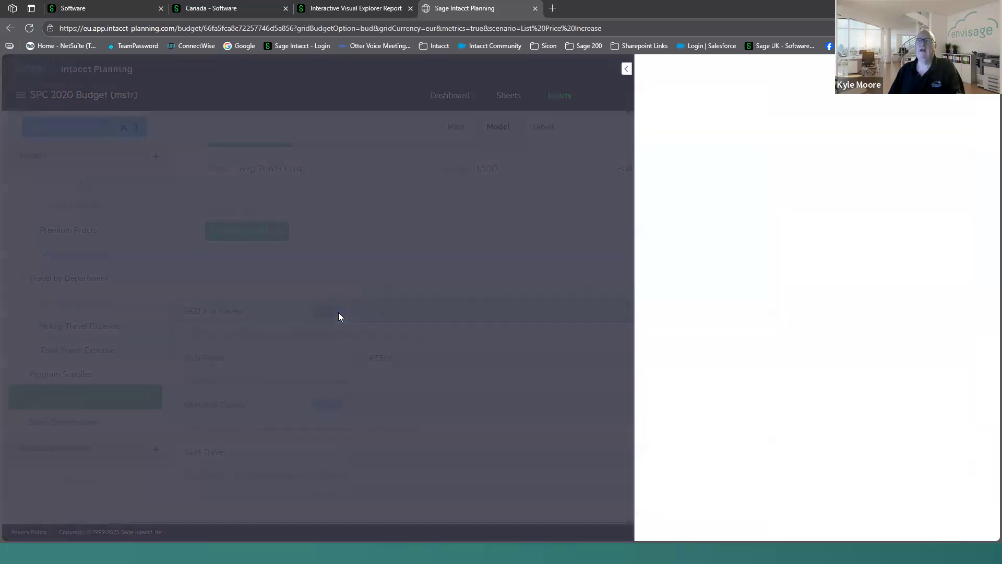
click(595, 198)
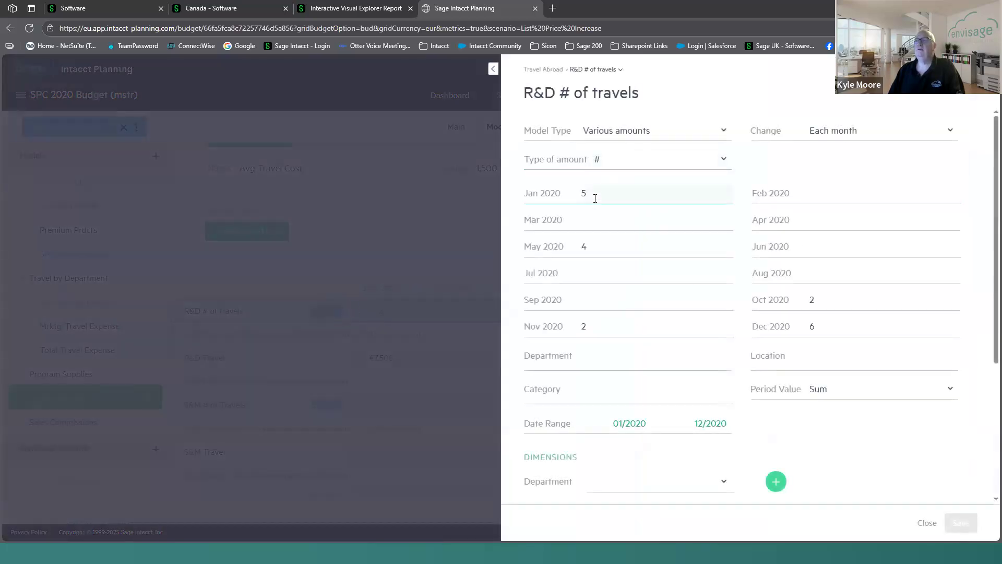
click(591, 274)
click(927, 522)
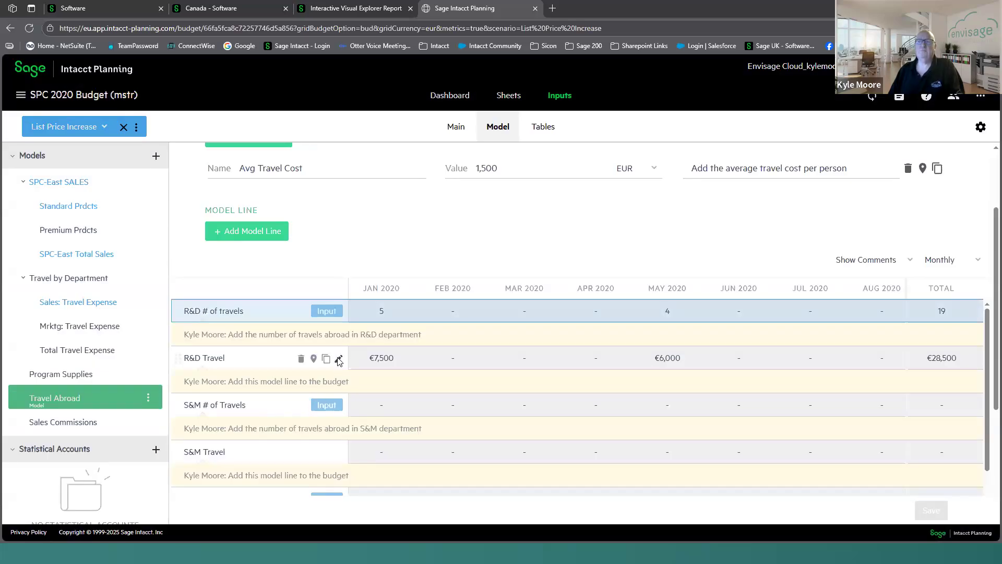
click(339, 359)
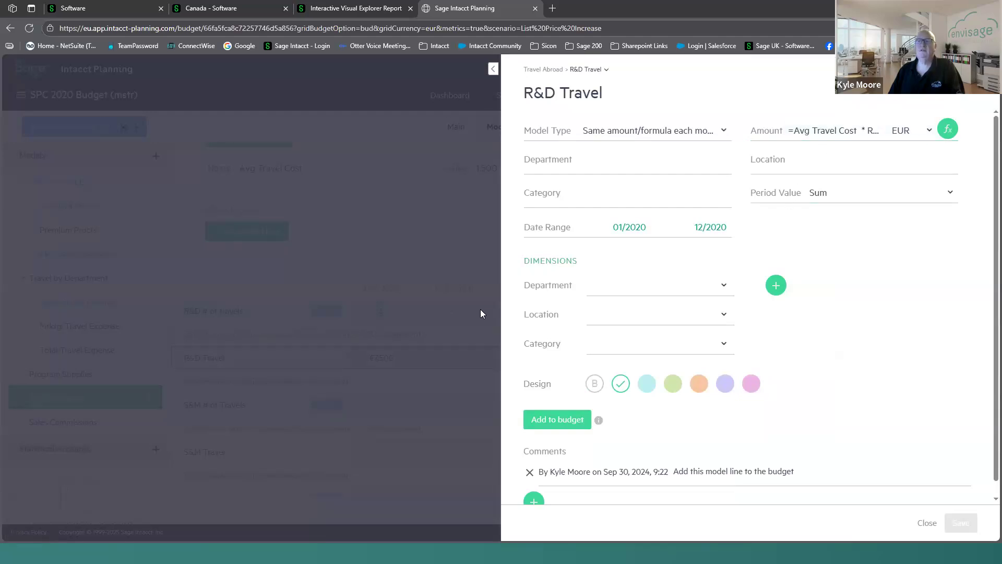
click(925, 522)
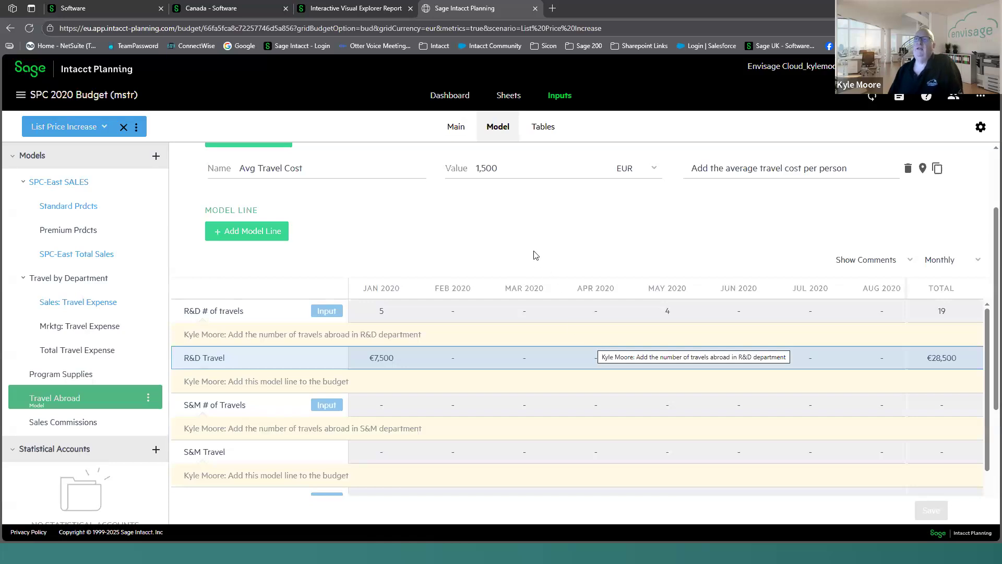
- View the main budget inputs, and look through the Cash, Profit & Loss, Balance Sheet, Bookings, Headcount and Model sheets
click(459, 128)
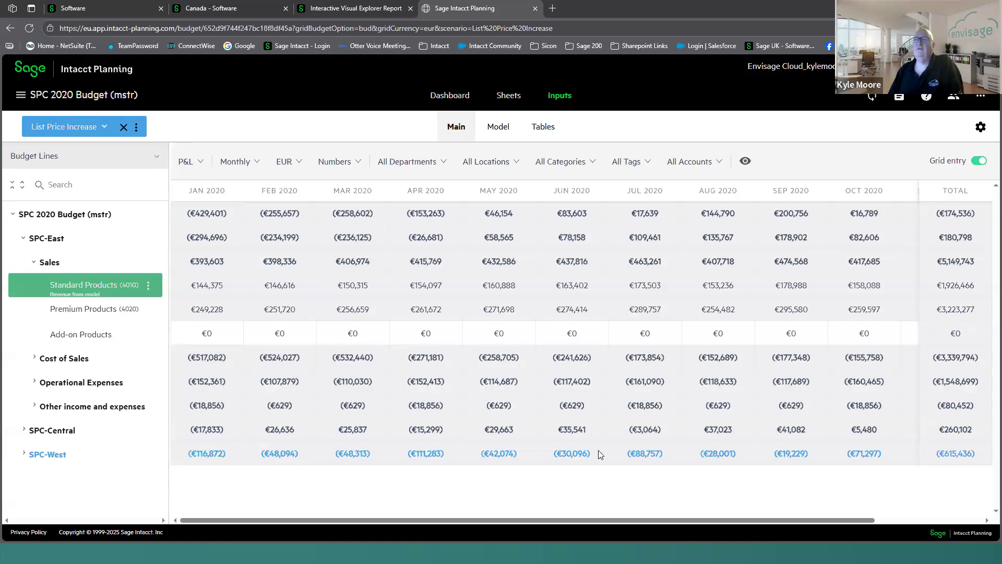
click(509, 98)
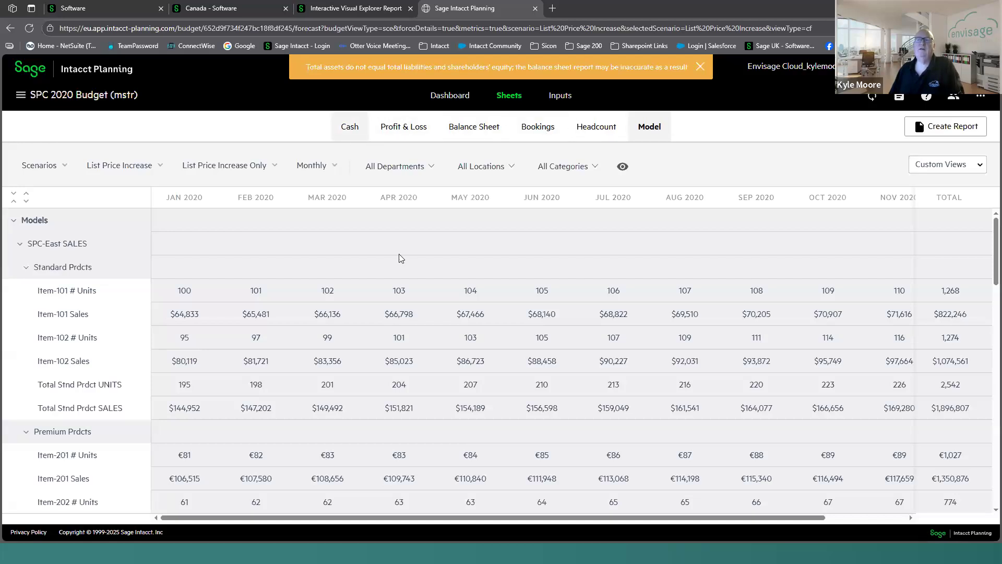
click(350, 130)
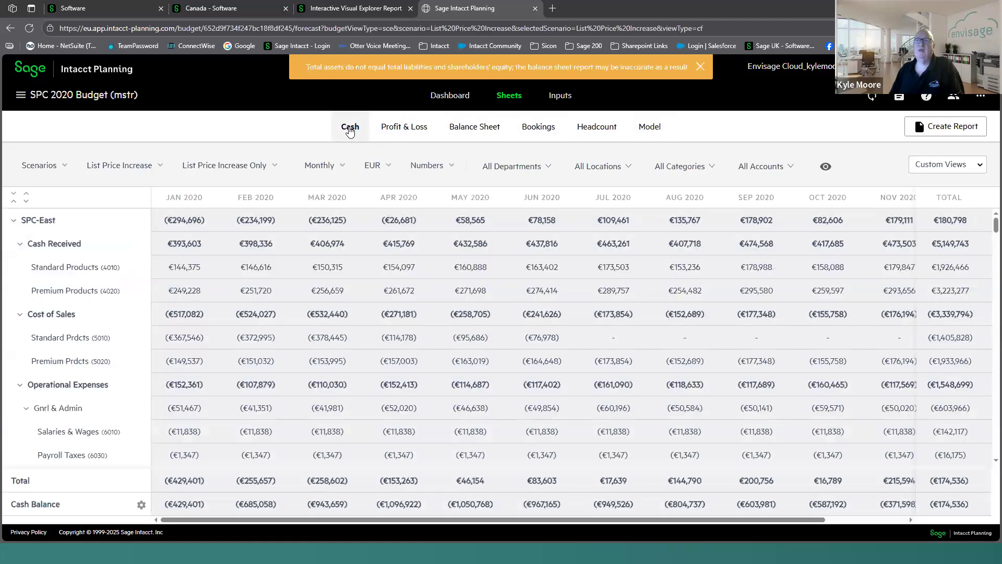
click(409, 134)
click(451, 134)
click(542, 134)
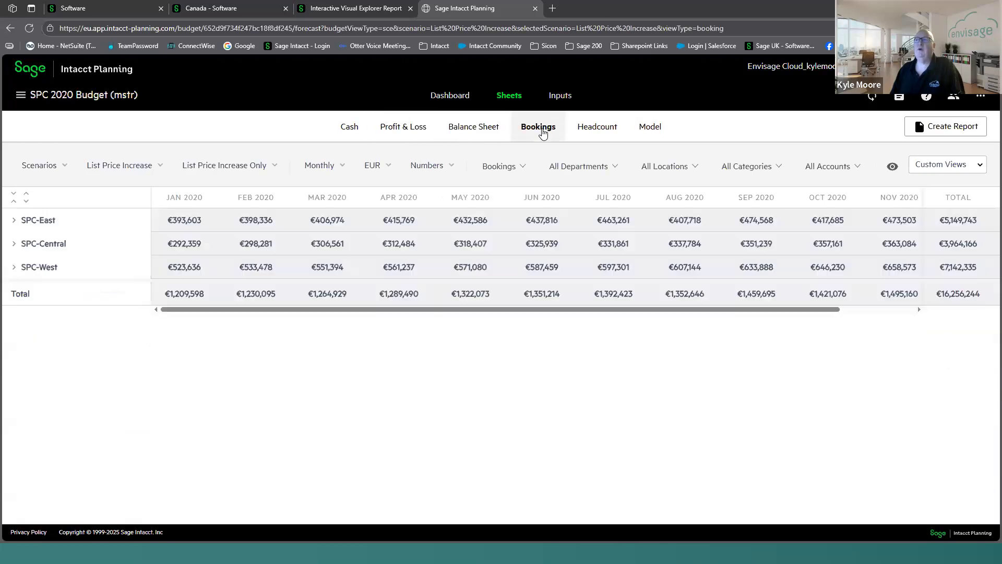
click(596, 130)
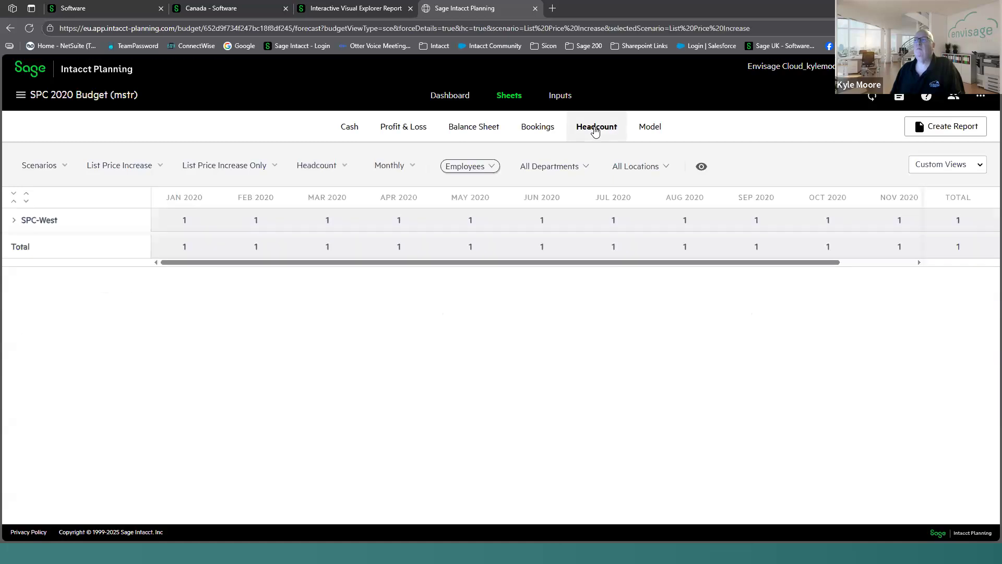
click(641, 130)
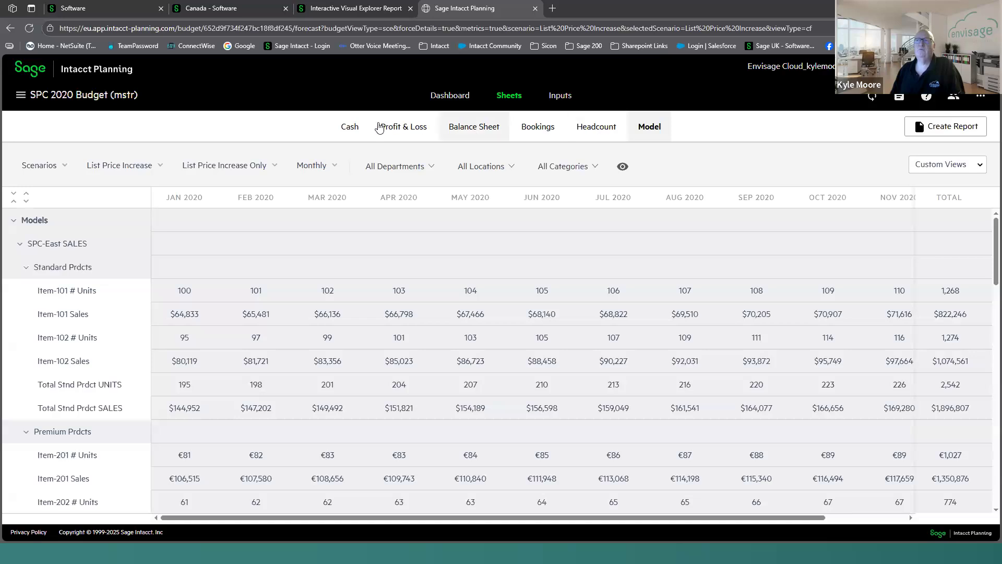
- Open the Profit & Loss sheet and expand Revenues and SPC-East to examine the product revenue lines
click(397, 129)
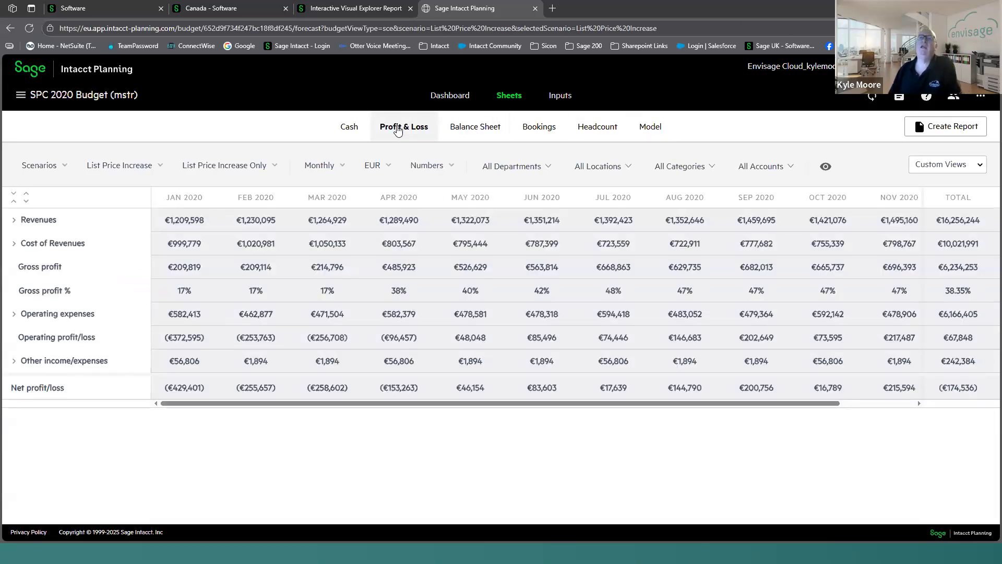
click(12, 222)
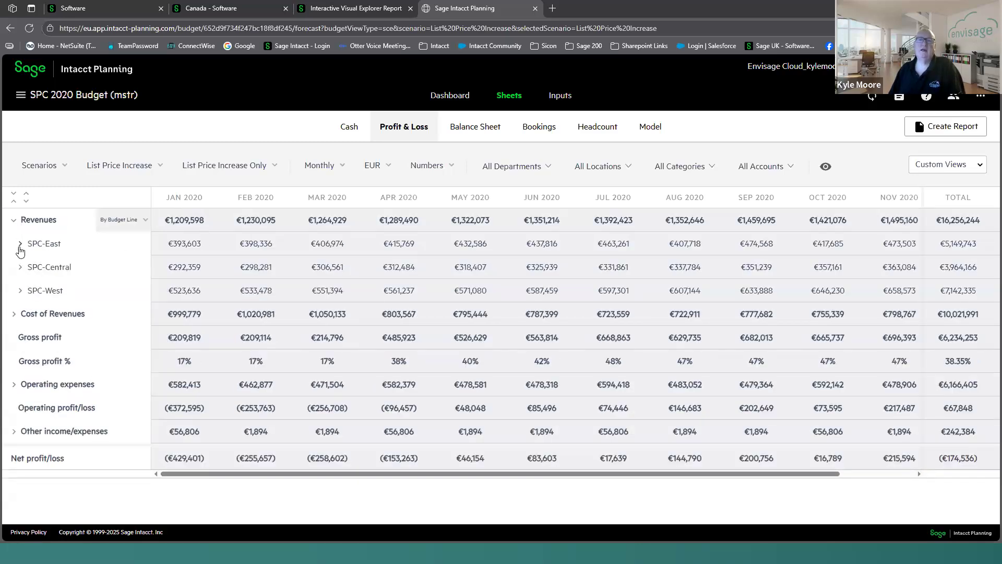
click(20, 245)
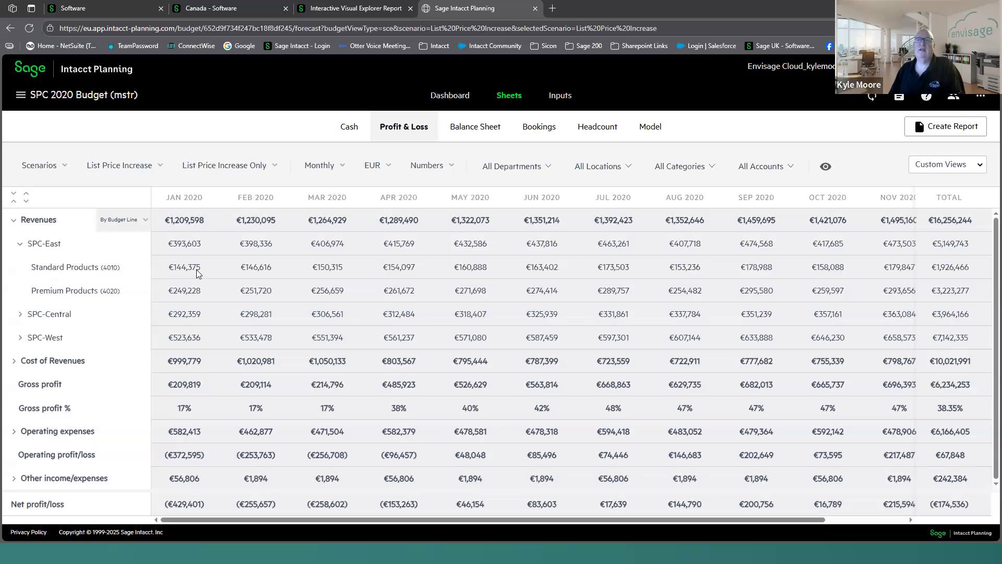
- Switch the Profit & Loss sheet to the Working Budget and view it as Rolling and as Budget vs. Actuals
click(65, 171)
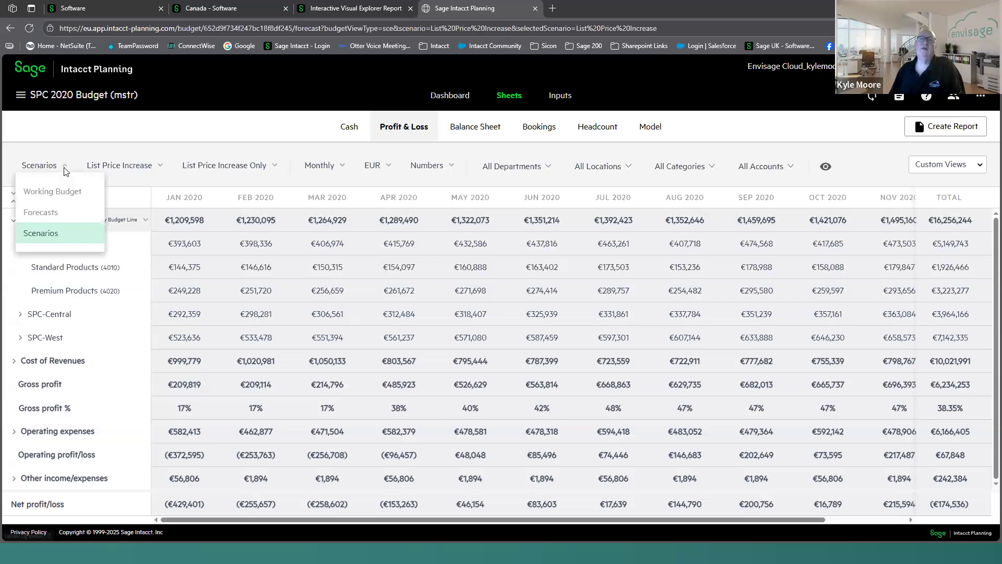
click(53, 192)
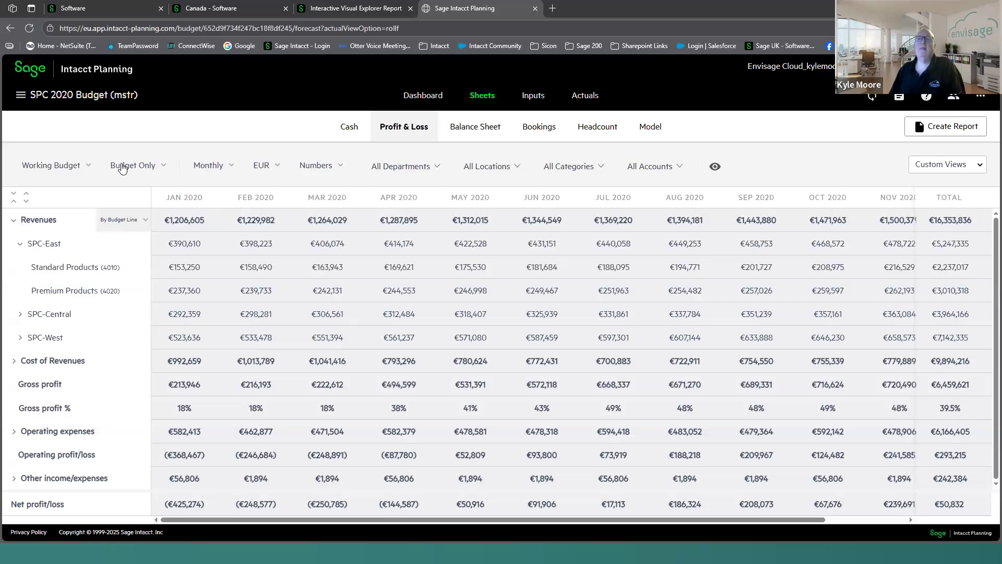
click(135, 166)
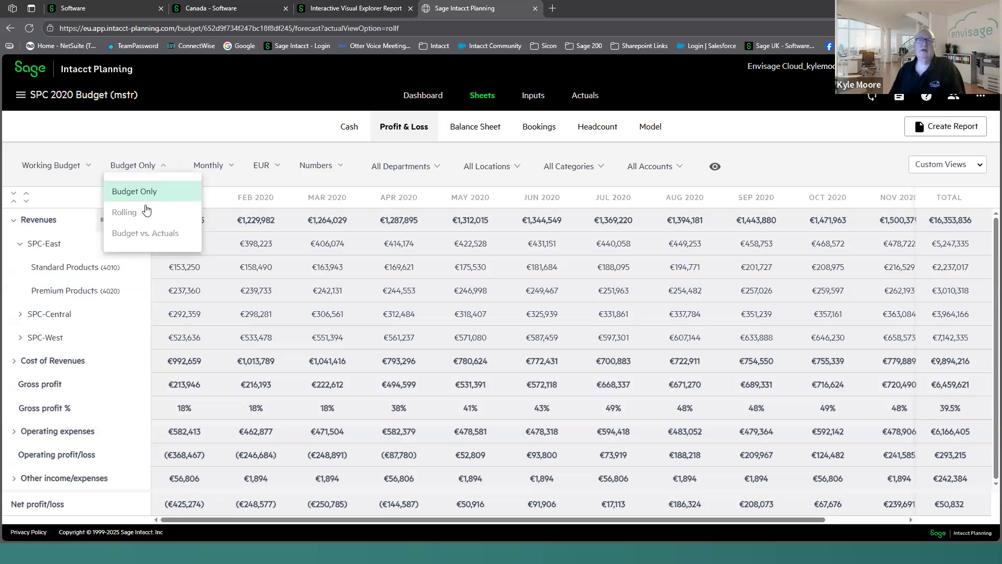
click(144, 212)
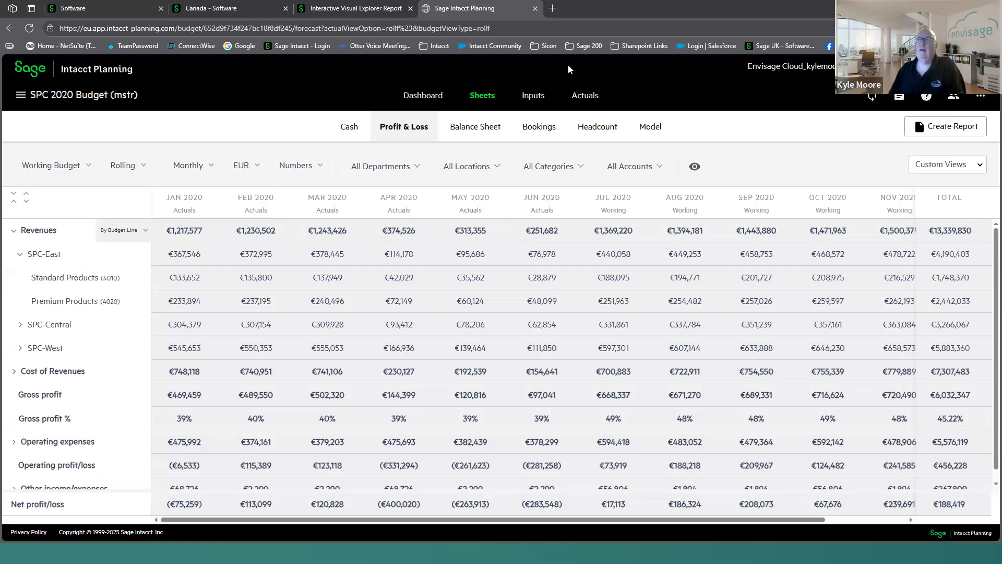
click(141, 166)
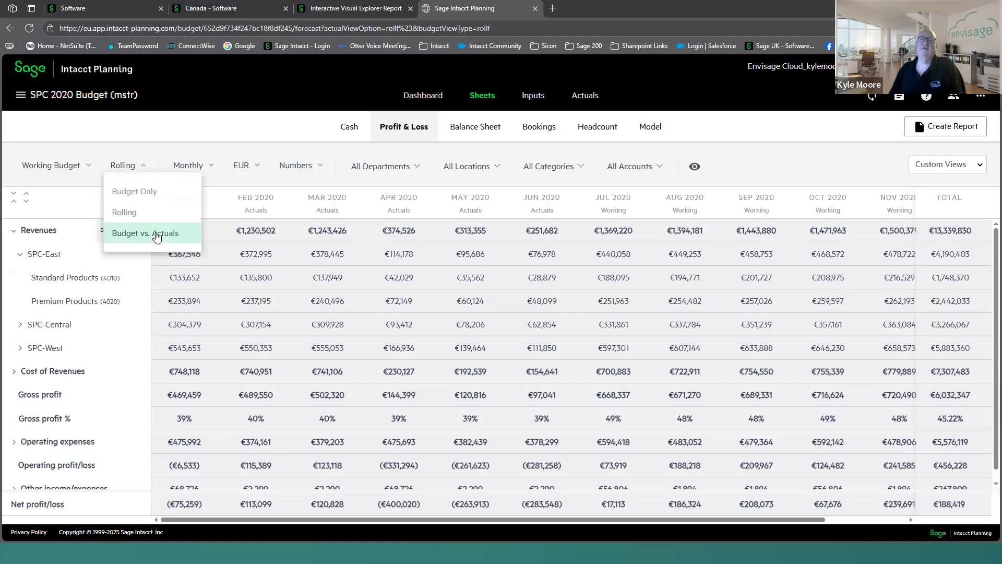
click(156, 235)
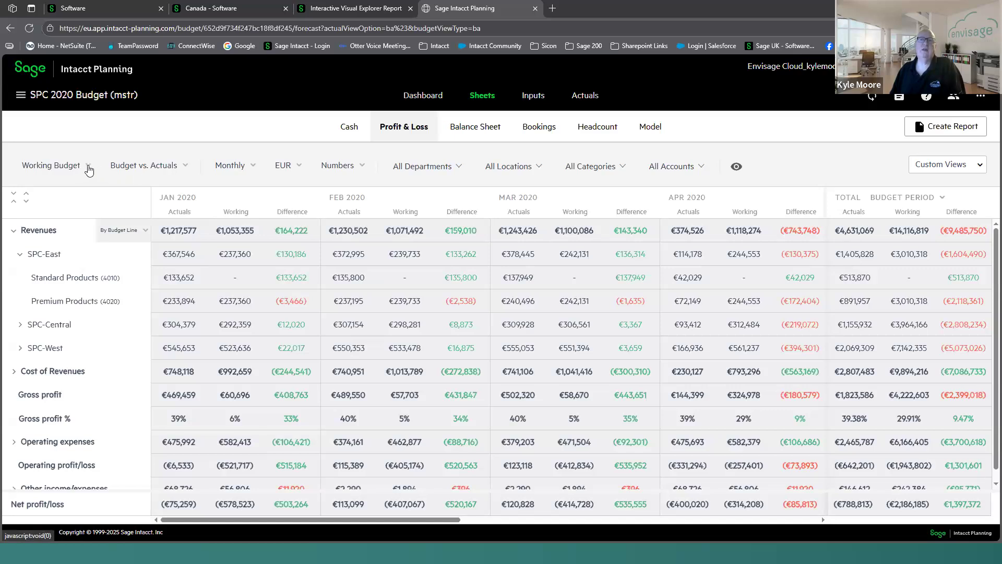
- Compare the Best Case scenario with the working budget on the Profit & Loss sheet
click(89, 170)
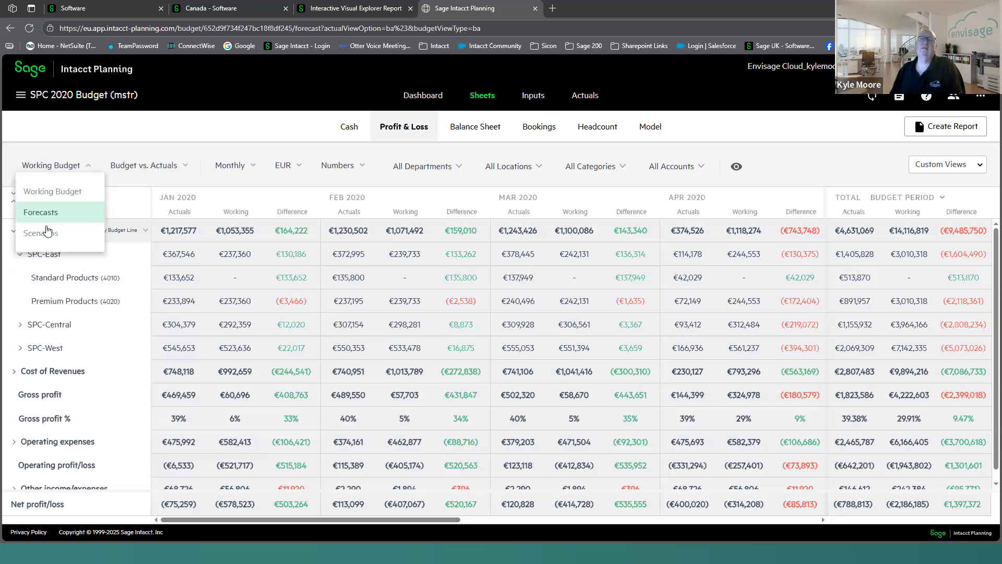
click(49, 236)
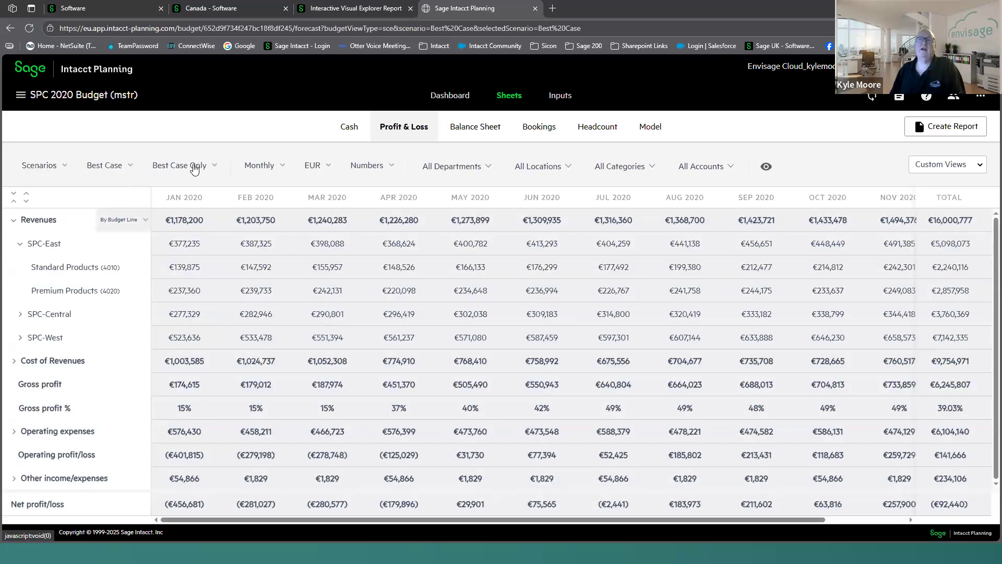
click(193, 168)
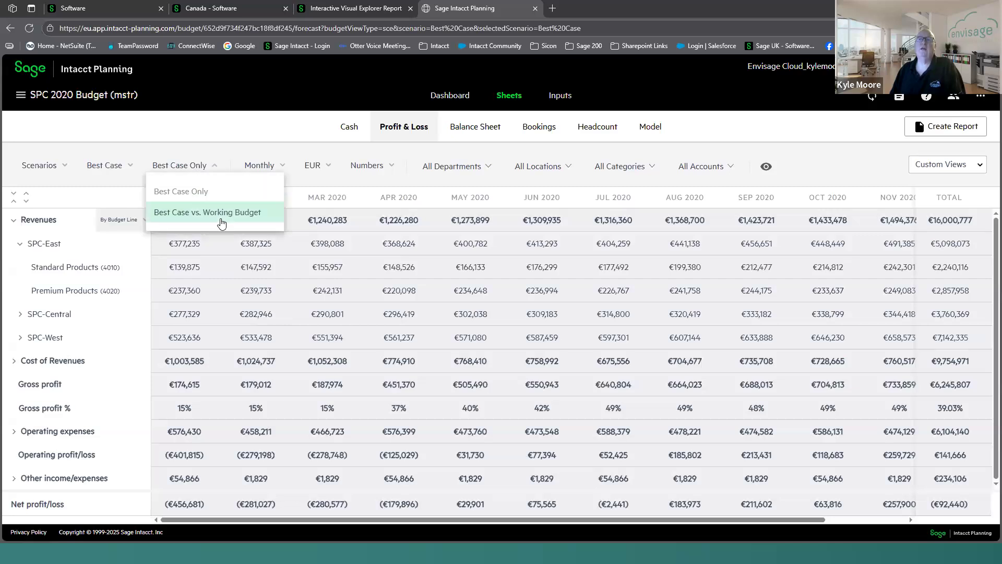
click(224, 221)
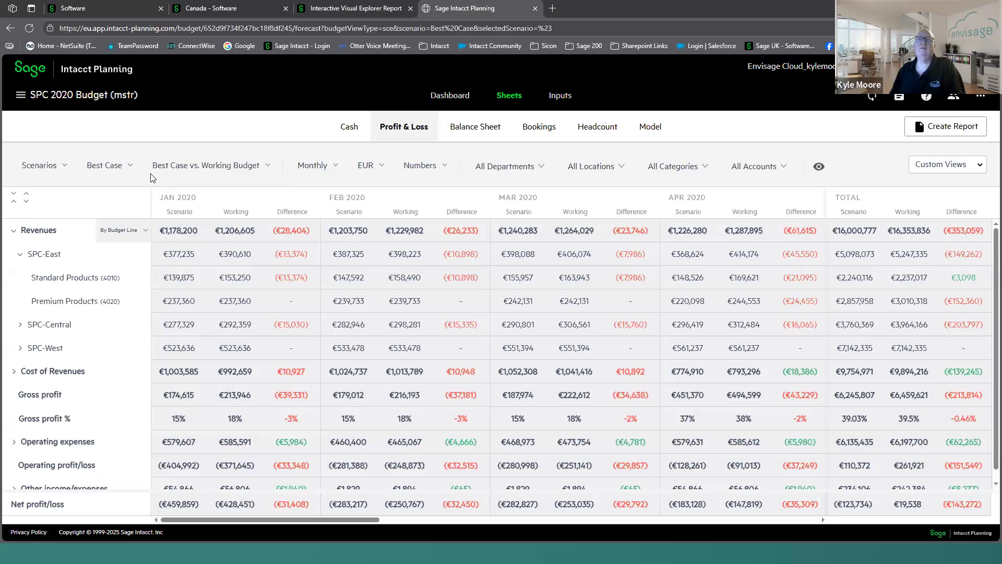
- Switch the scenario to List Price Increase and compare it with the working budget
click(125, 172)
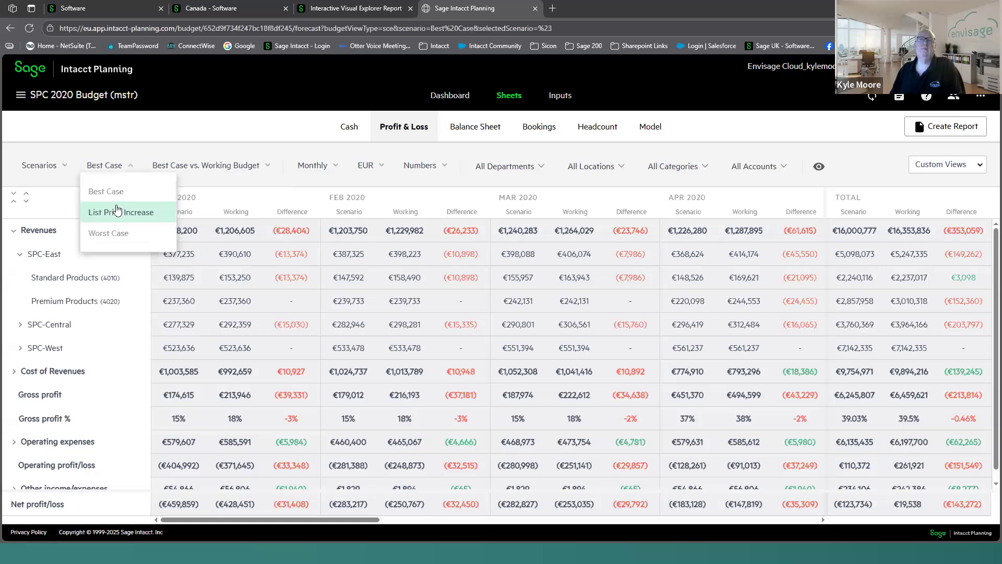
click(119, 210)
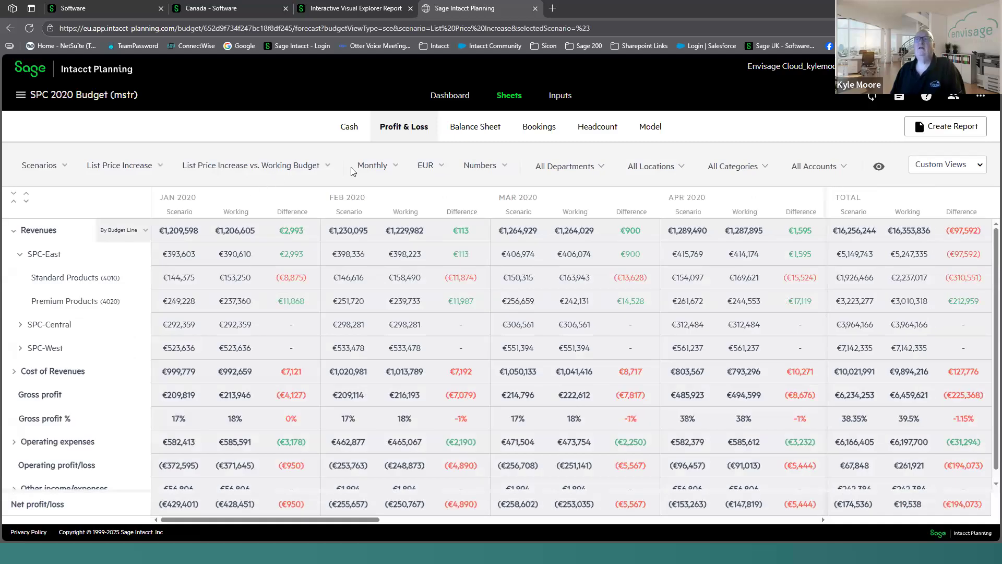
click(312, 166)
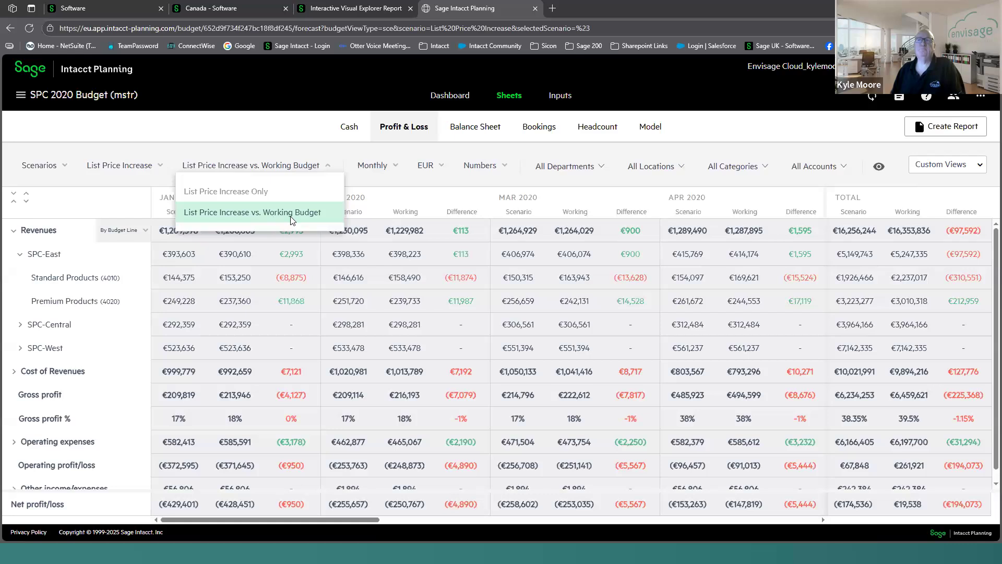
click(273, 219)
- Return the Profit & Loss sheet to the Working Budget and show Budget vs. Actuals
click(62, 167)
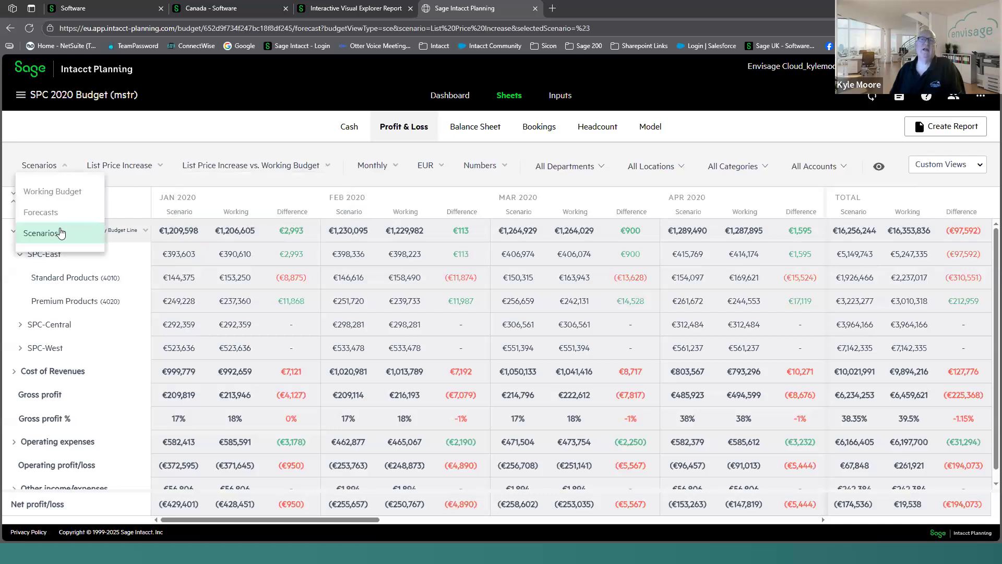
click(64, 214)
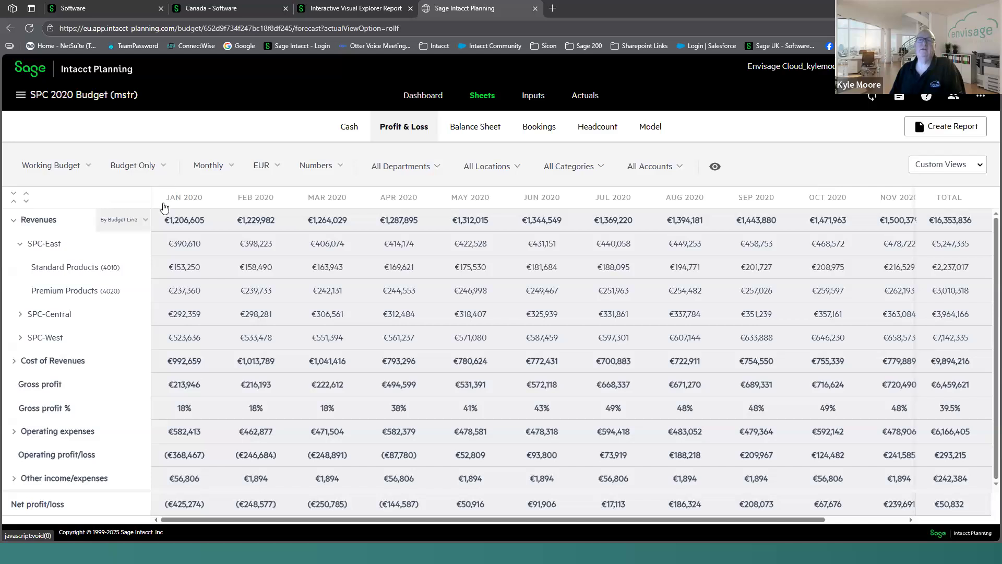
click(134, 165)
click(165, 240)
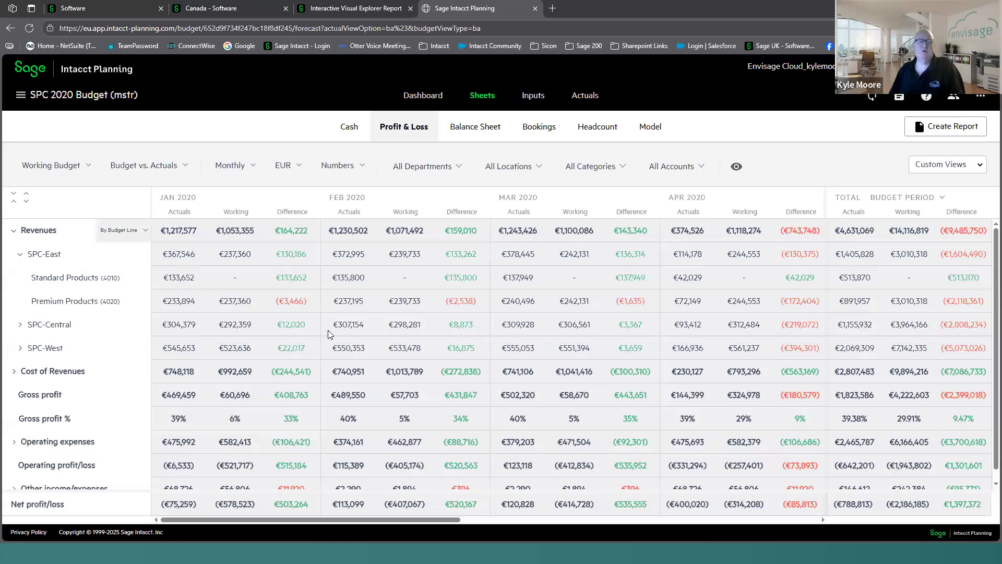
- View the budget-versus-actuals figures quarterly and yearly, and return the period to Monthly
click(250, 167)
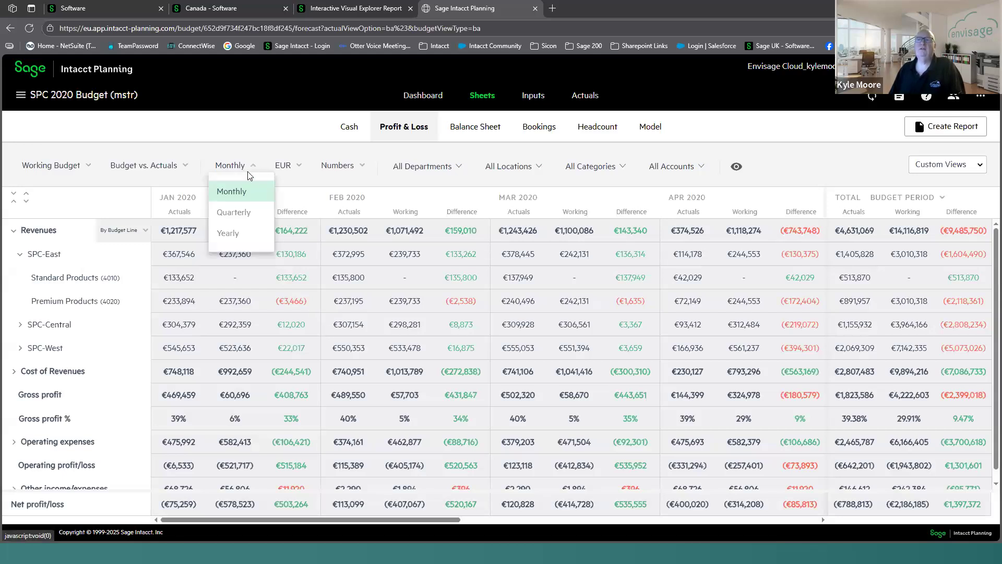
click(240, 213)
click(252, 168)
click(250, 241)
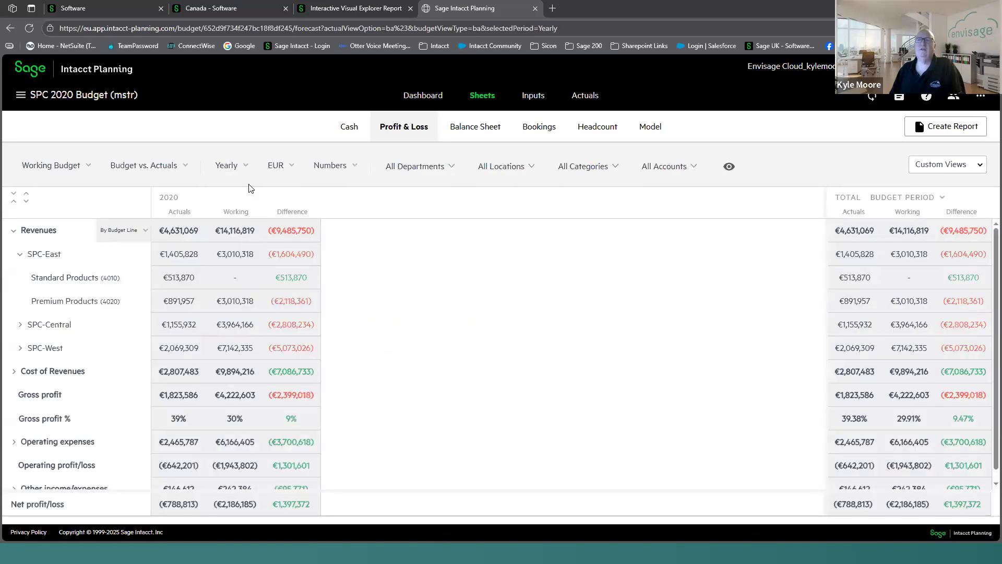
click(242, 167)
click(240, 195)
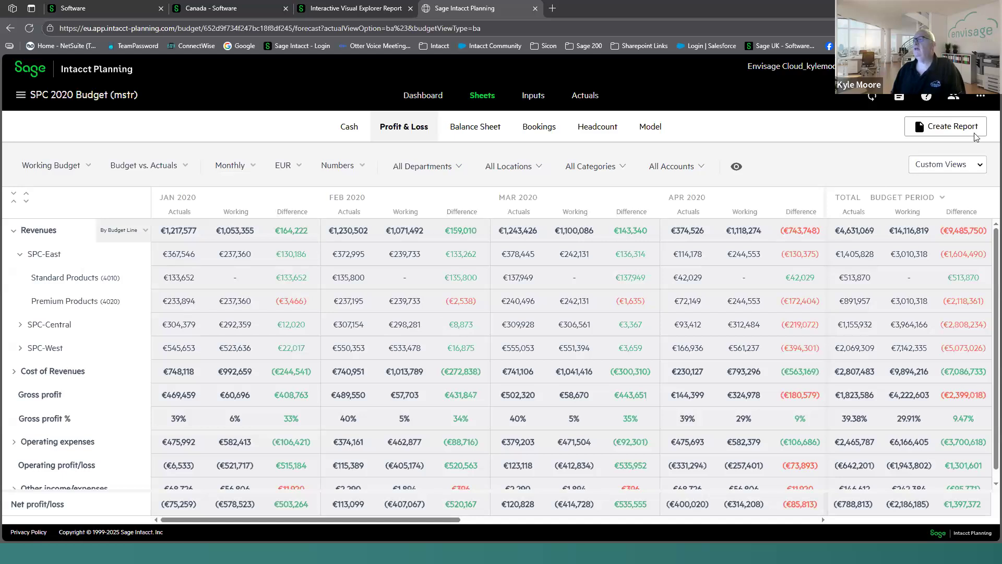
- Create an Excel report of the current Profit & Loss Budget vs. Actuals view
click(943, 130)
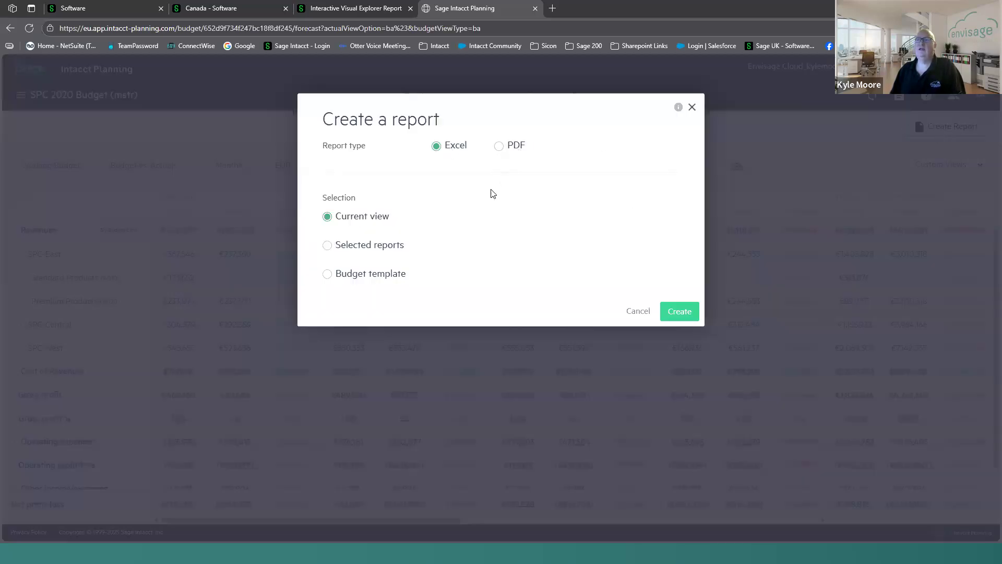
click(680, 312)
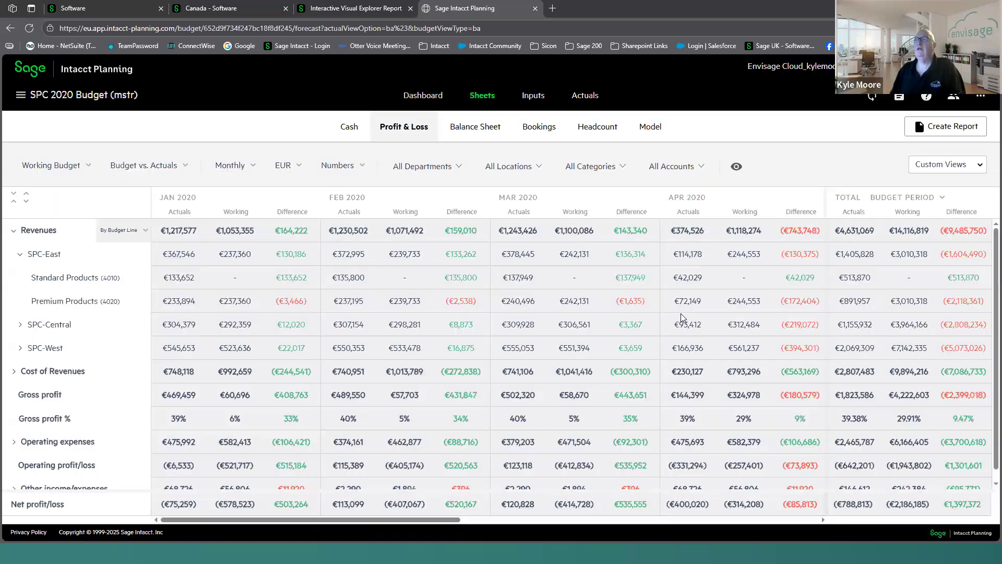
click(838, 114)
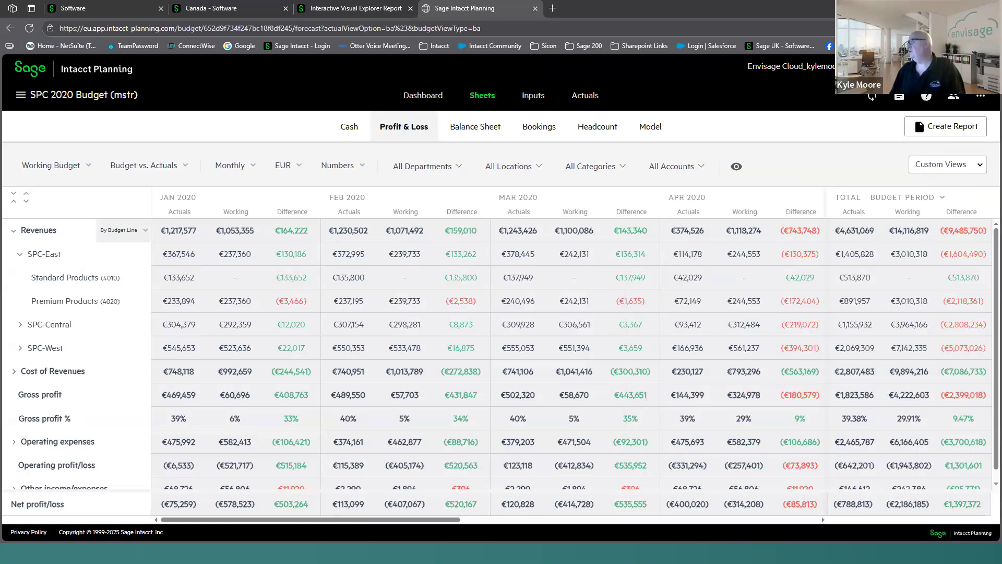
click(946, 132)
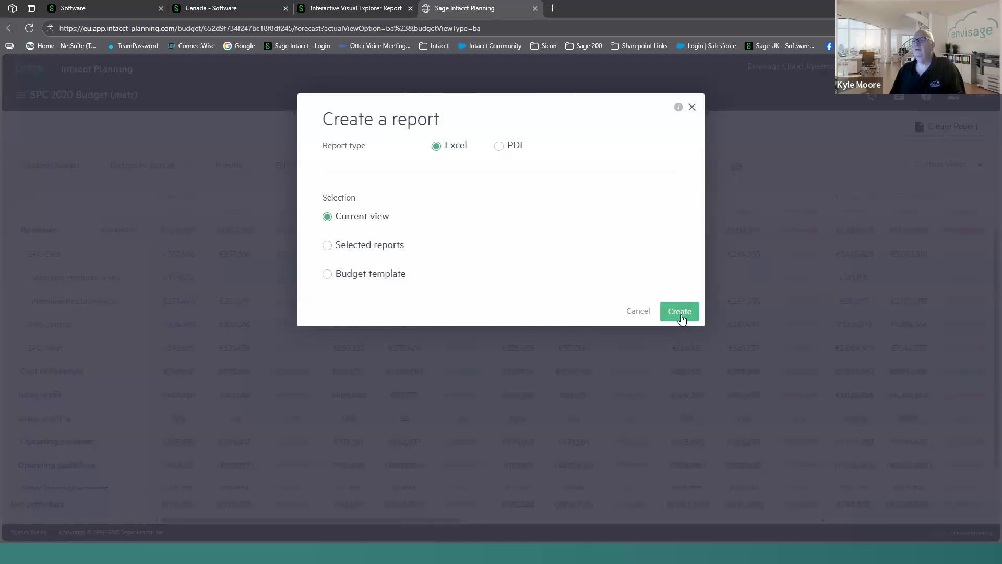
click(682, 309)
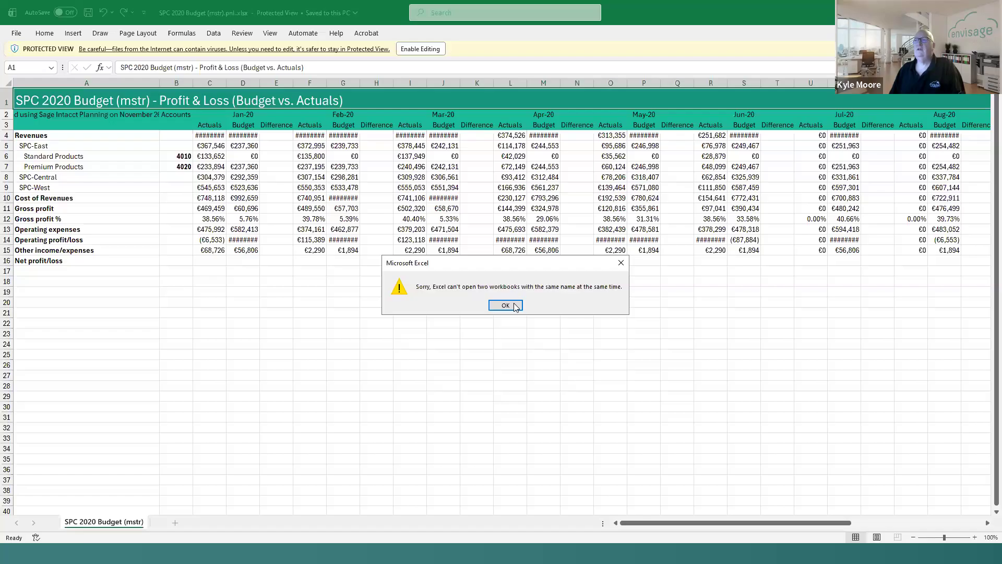
- Enable editing in the exported Excel workbook, autofit all its columns to inspect the figures, and close it
click(506, 306)
click(424, 48)
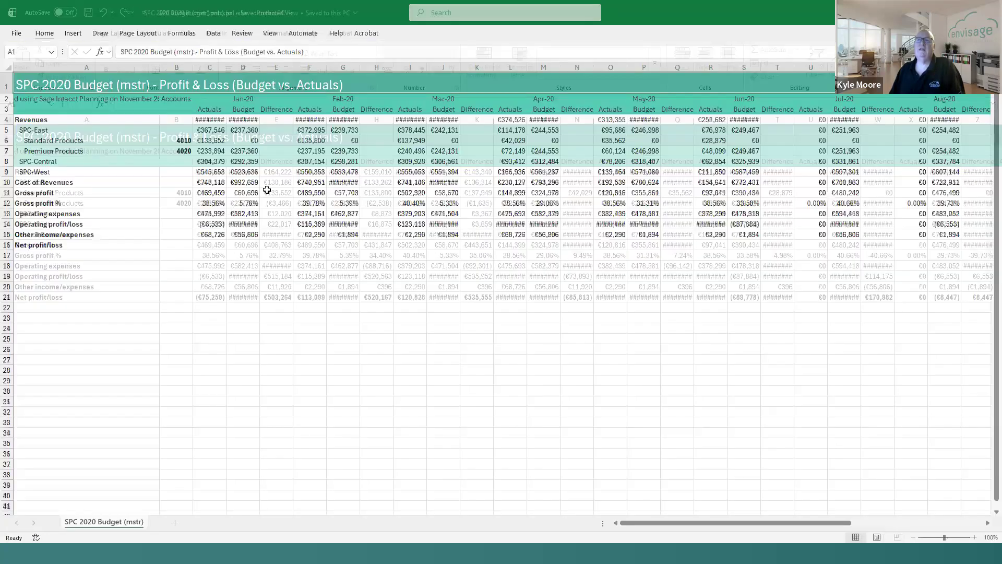
click(9, 120)
double_click(160, 119)
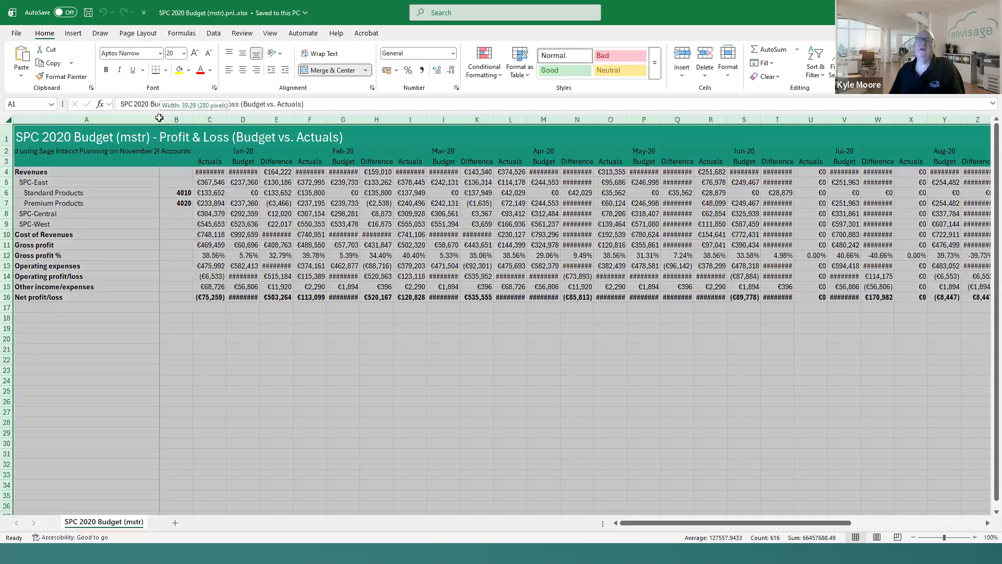
click(408, 214)
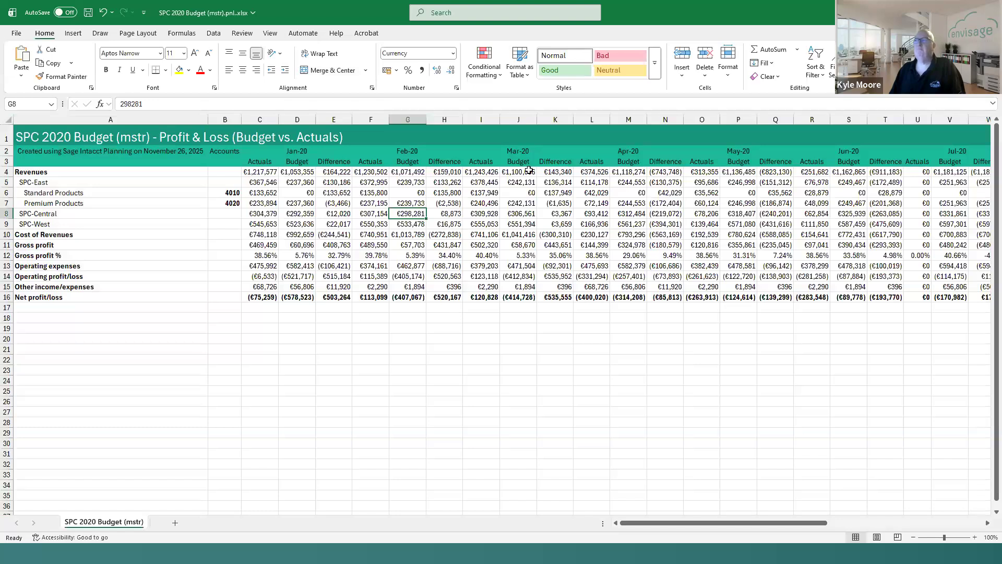
key(alt+F4)
click(559, 416)
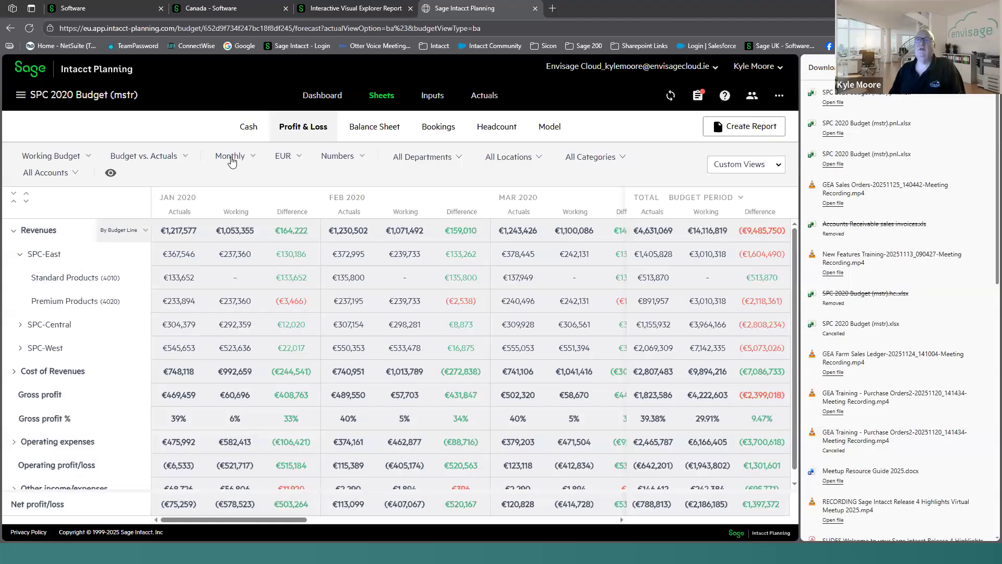
- Try to invite a contributor by e-mail with Can modify access to SPC 2020 Budget (mstr), and close the sharing settings
click(435, 99)
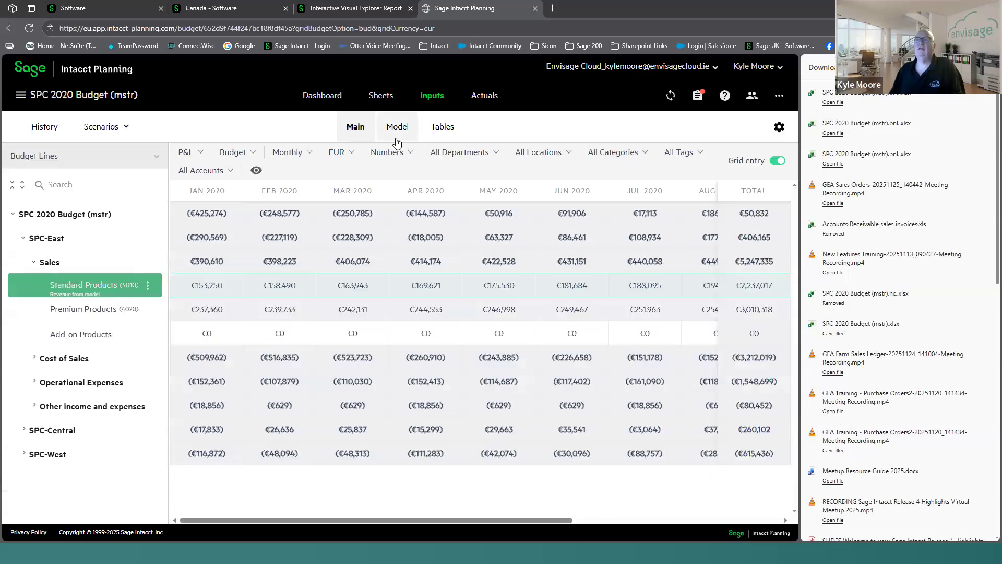
click(147, 216)
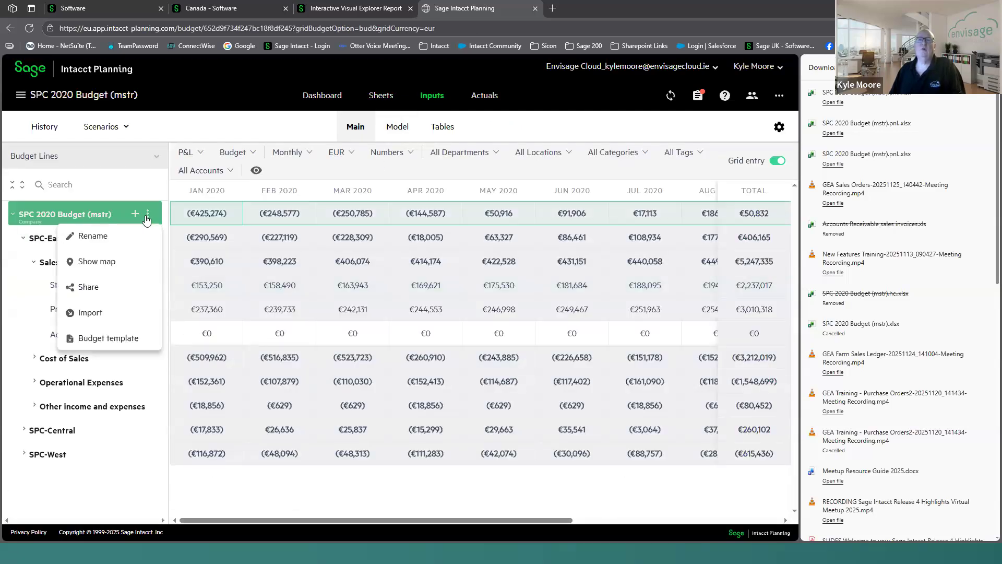
click(82, 289)
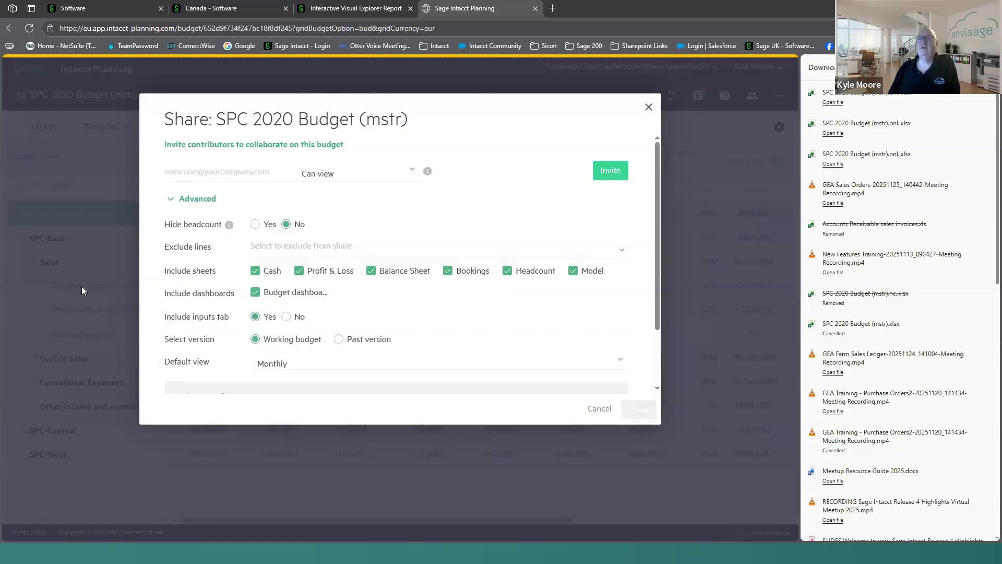
click(379, 178)
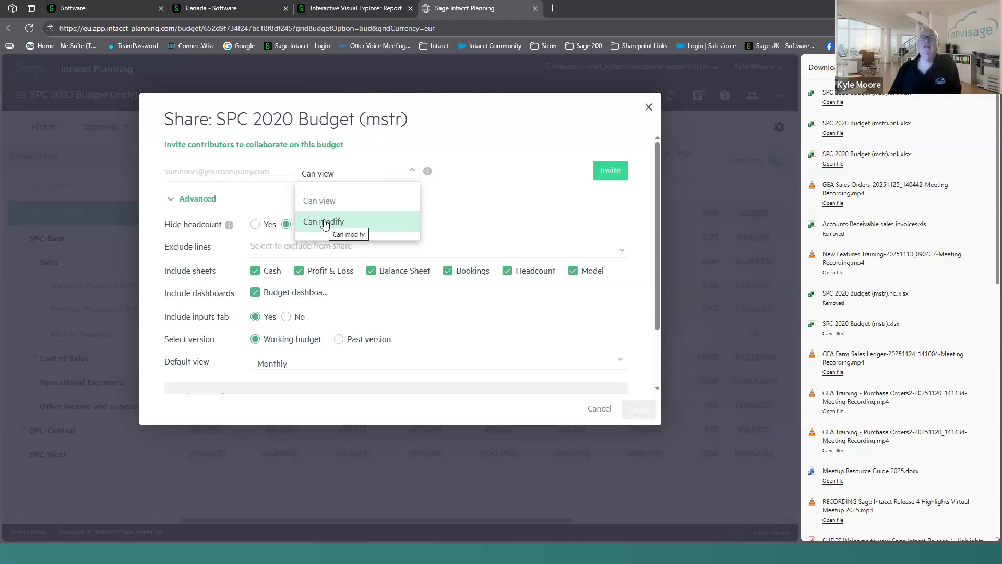
click(325, 222)
click(190, 174)
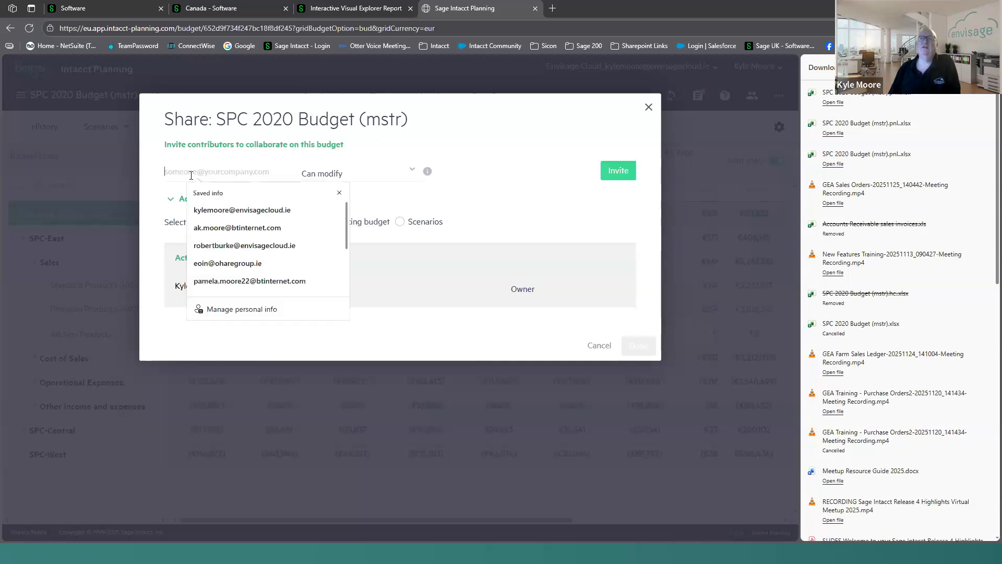
click(266, 212)
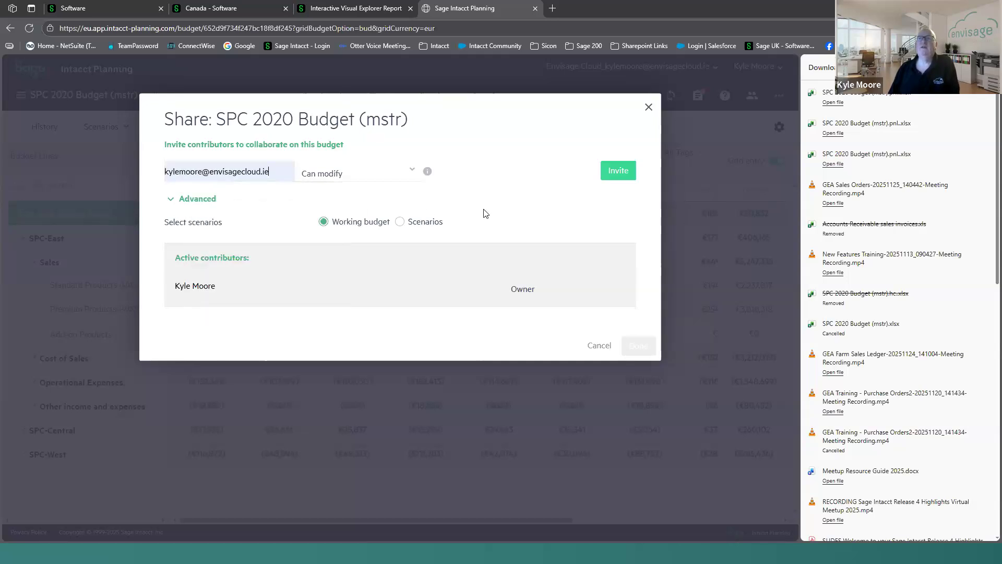
click(623, 176)
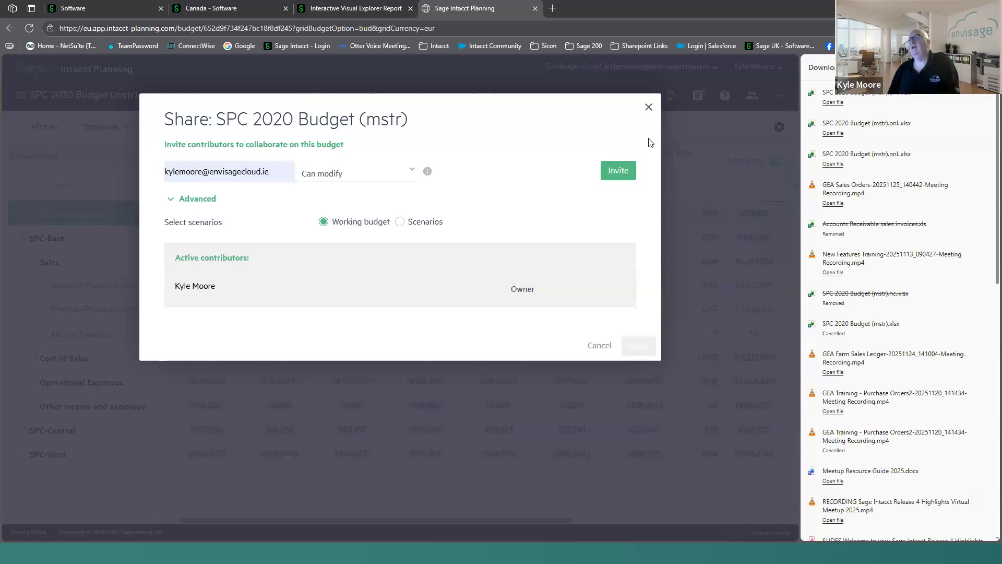
click(648, 107)
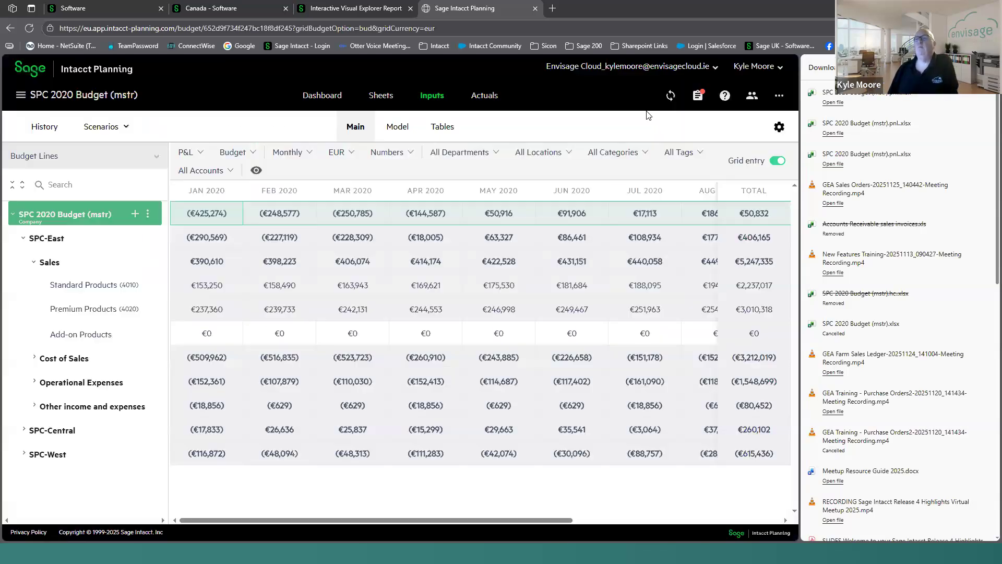
- Examine the Standard Prdcts model's lines and the linked Standard Products (4010) line in the main budget inputs
click(396, 127)
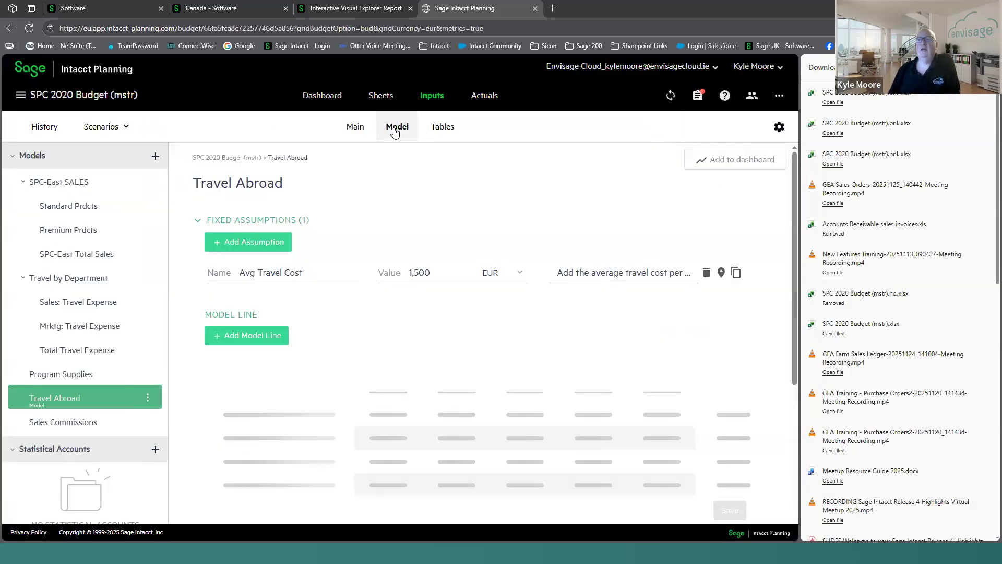
click(73, 206)
scroll(433, 313, down, 3)
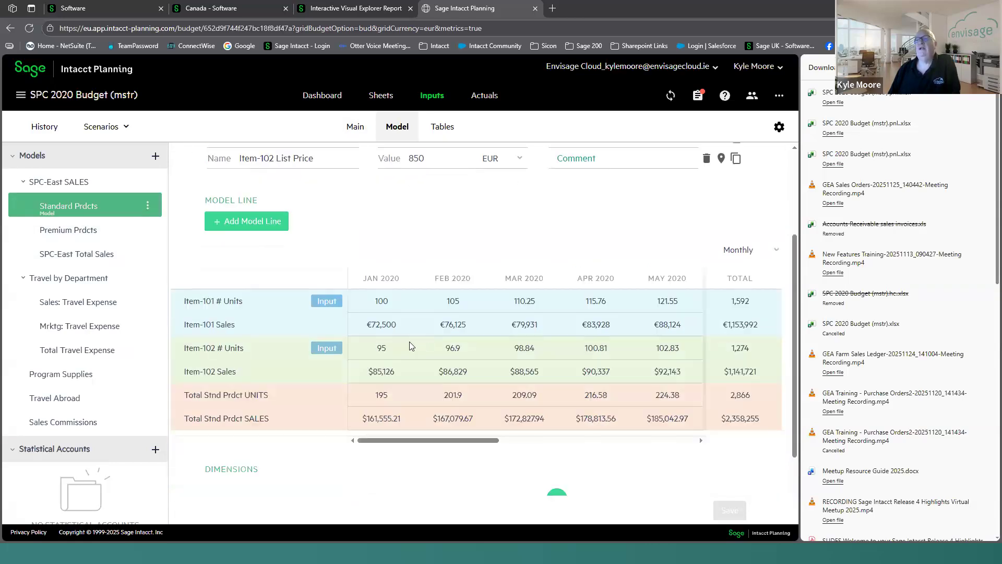
click(355, 127)
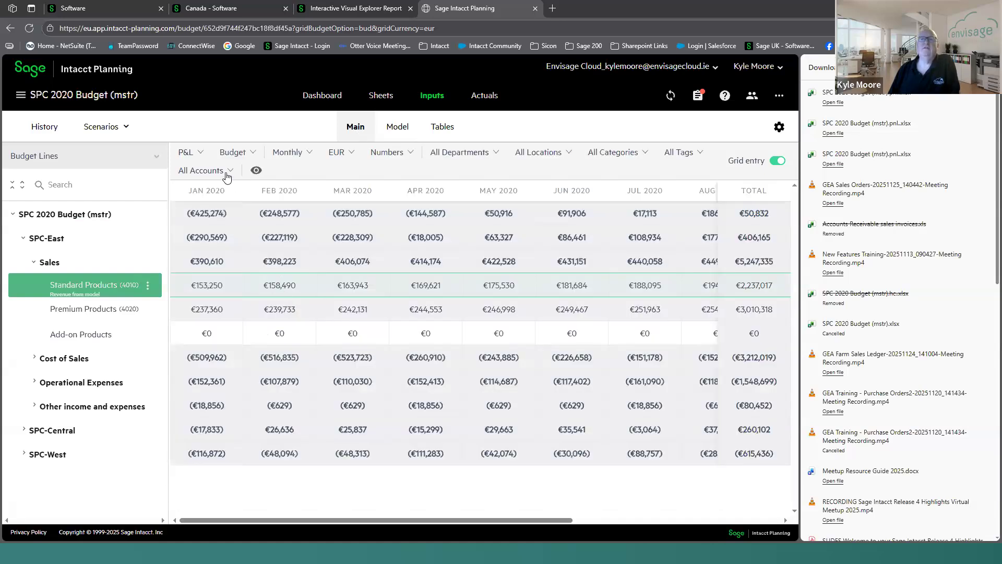
click(227, 174)
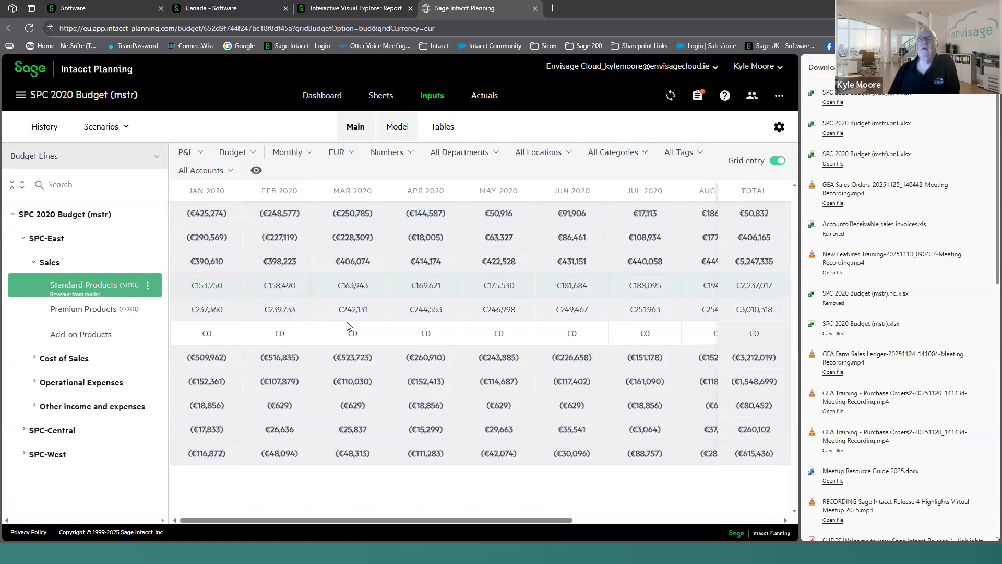
click(226, 291)
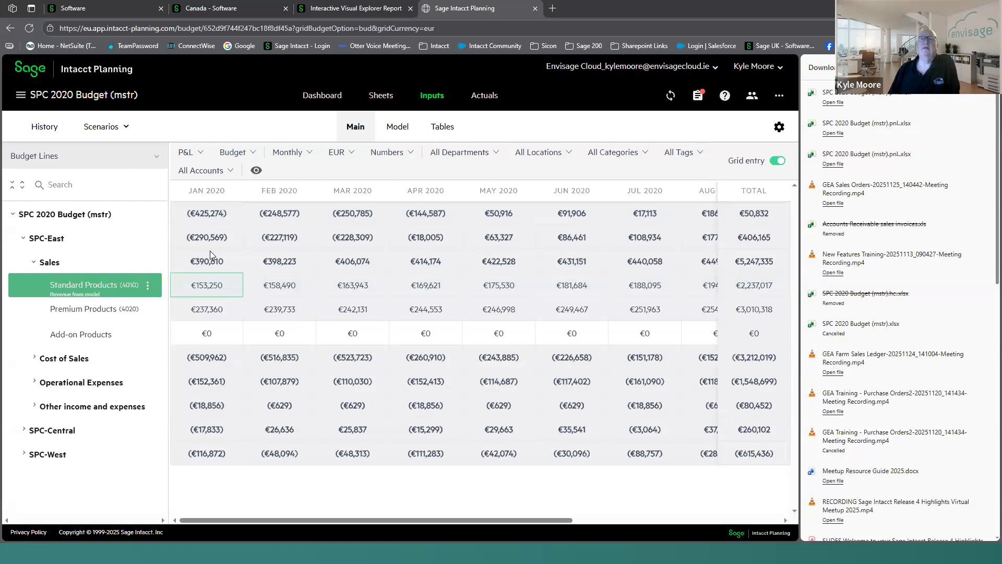
- Set the month-to-month growth of Item-101 # Units in the Standard Prdcts model to 10% and save it
click(397, 128)
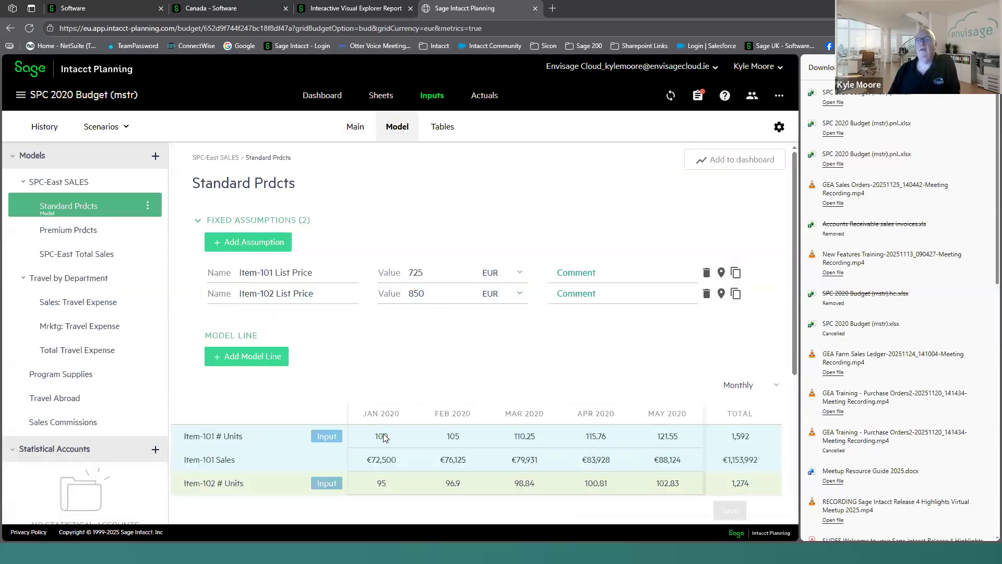
click(342, 437)
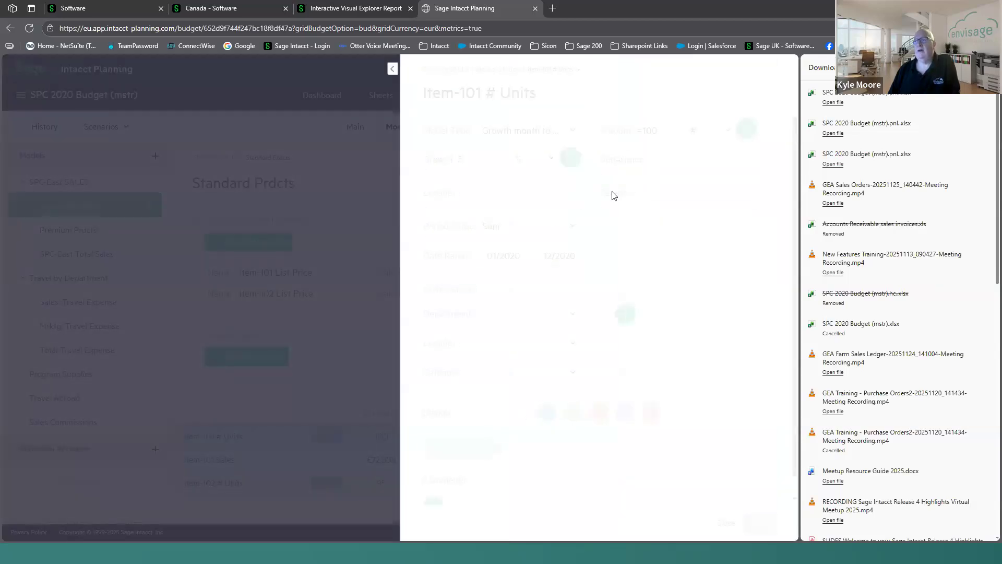
click(489, 161)
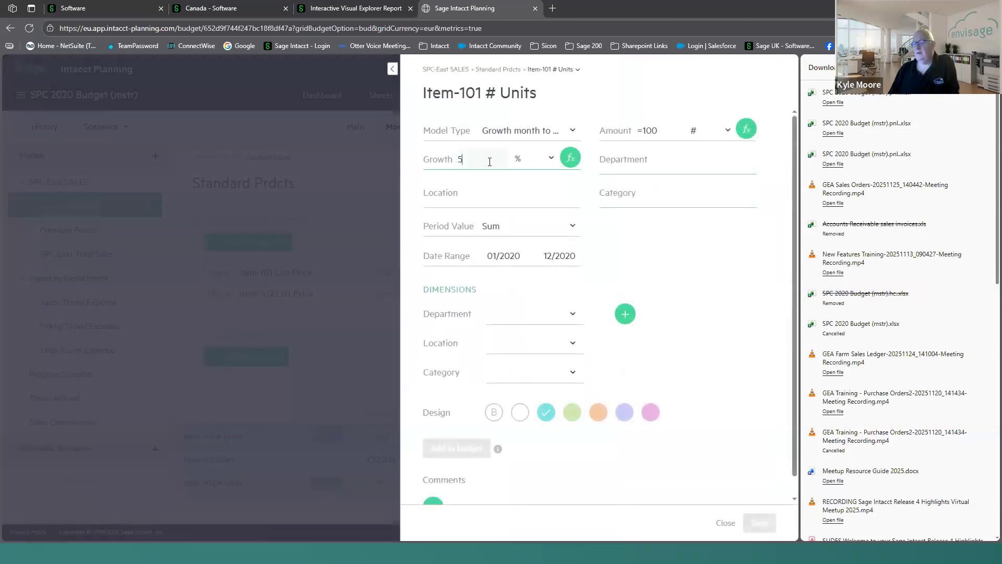
key(BackSpace)
text(10)
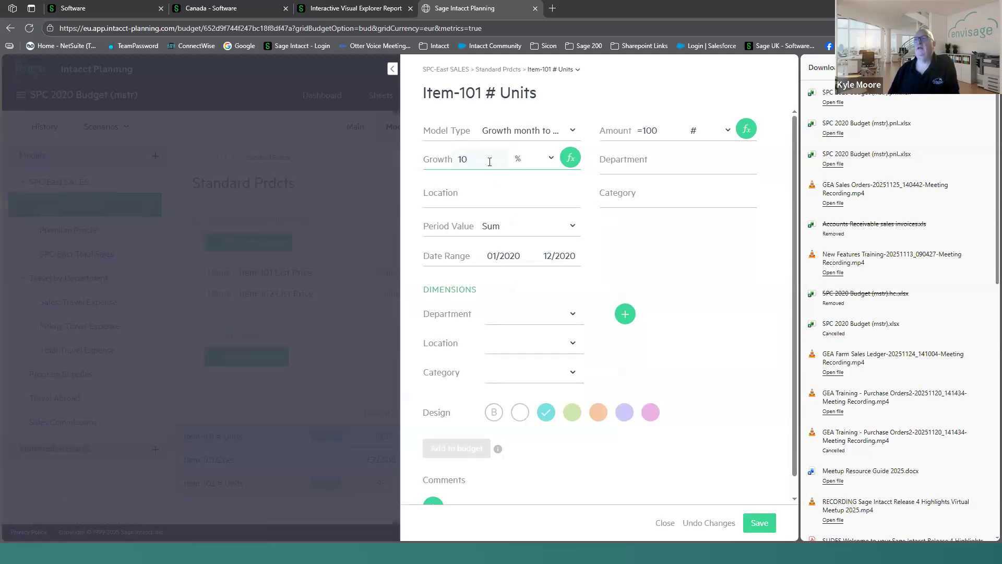
click(752, 522)
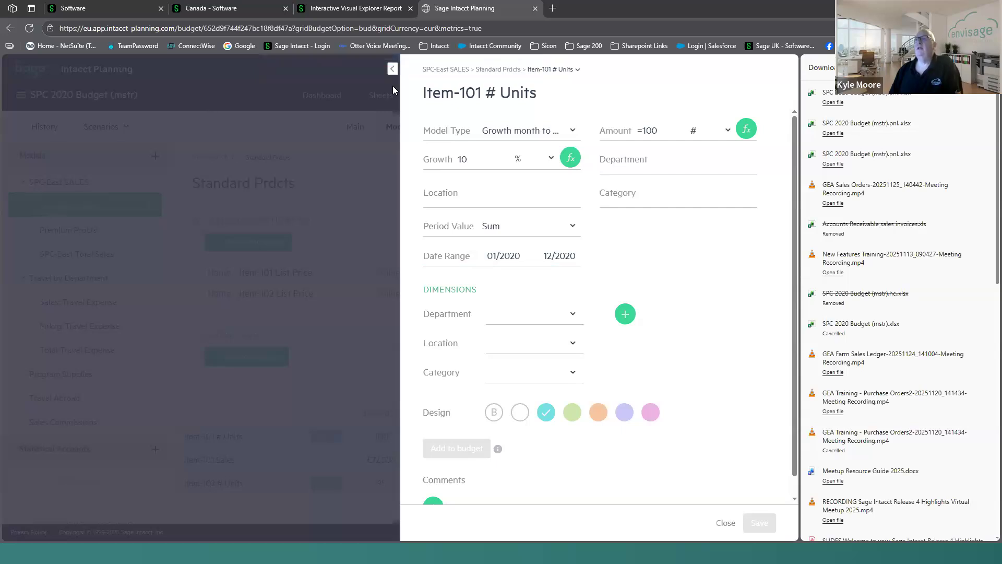
click(725, 524)
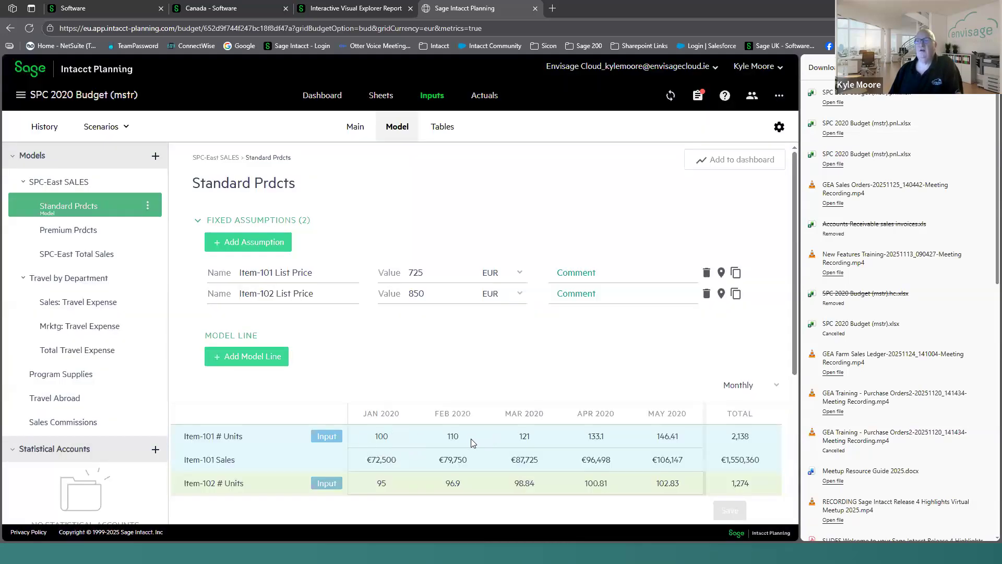
- Show the Profit & Loss sheet as Budget vs. Actuals for the Working Budget
click(388, 96)
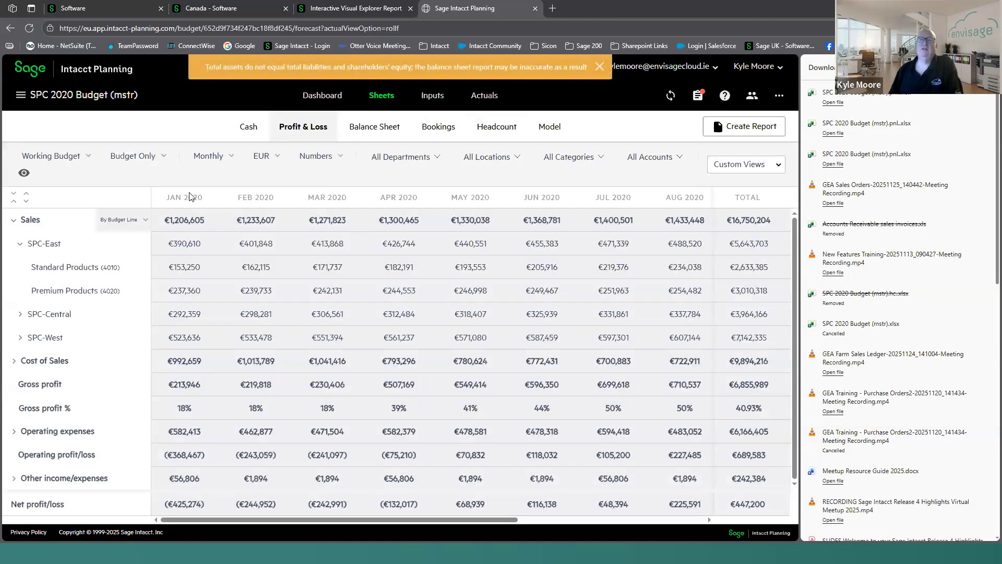
click(162, 163)
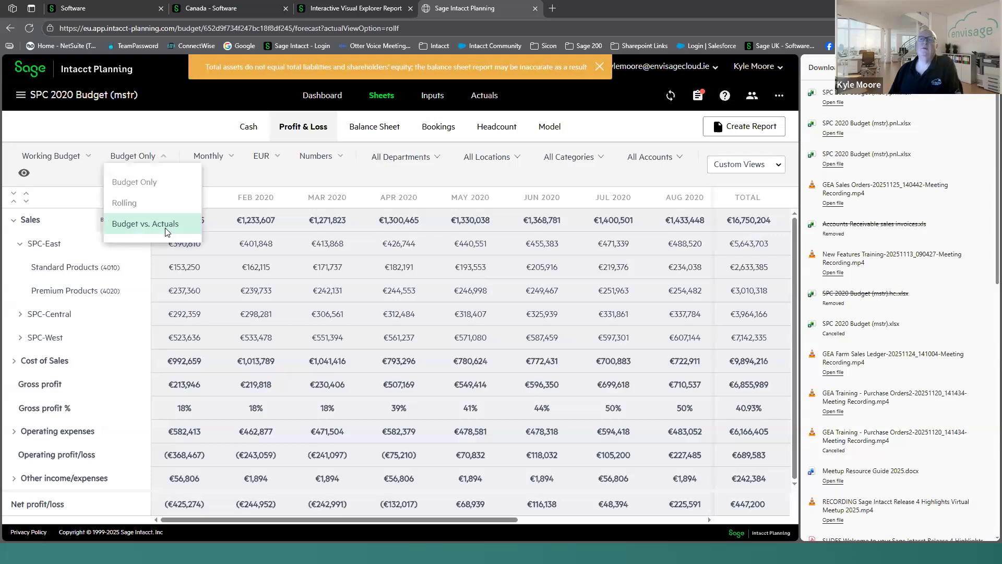
click(167, 229)
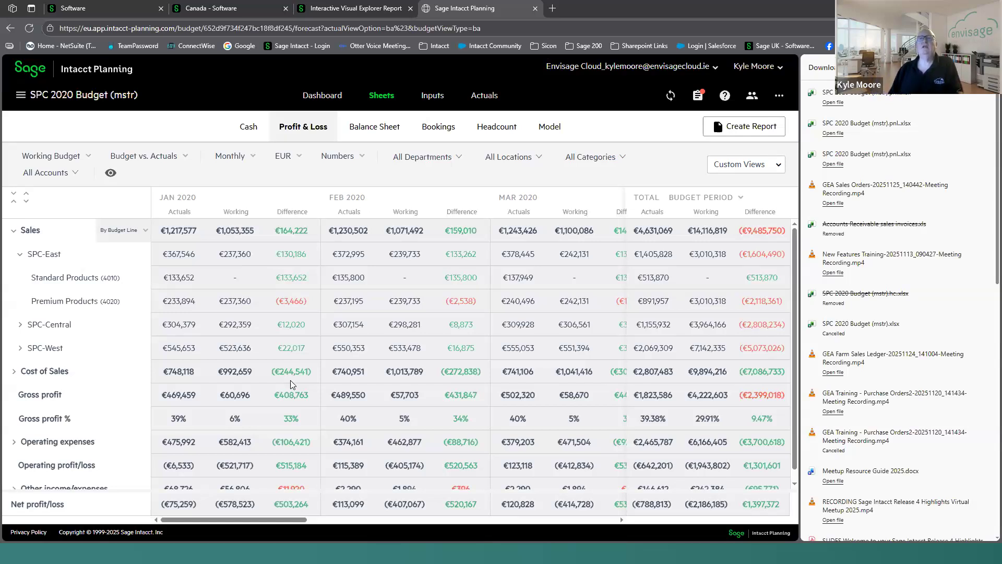
- Show the Profit & Loss sheet for the List Price Increase scenario and look over its location filter options
click(89, 158)
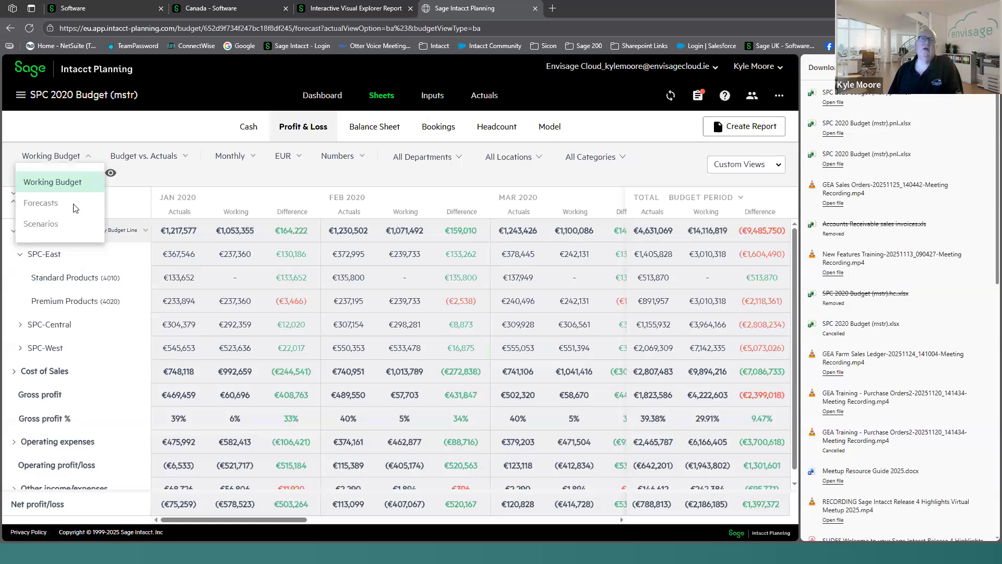
click(73, 225)
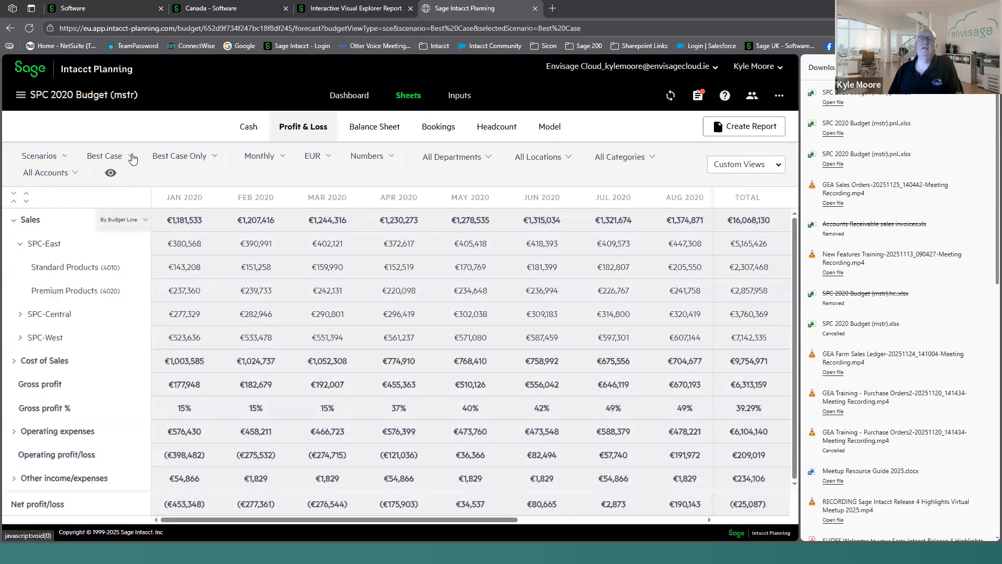
click(130, 169)
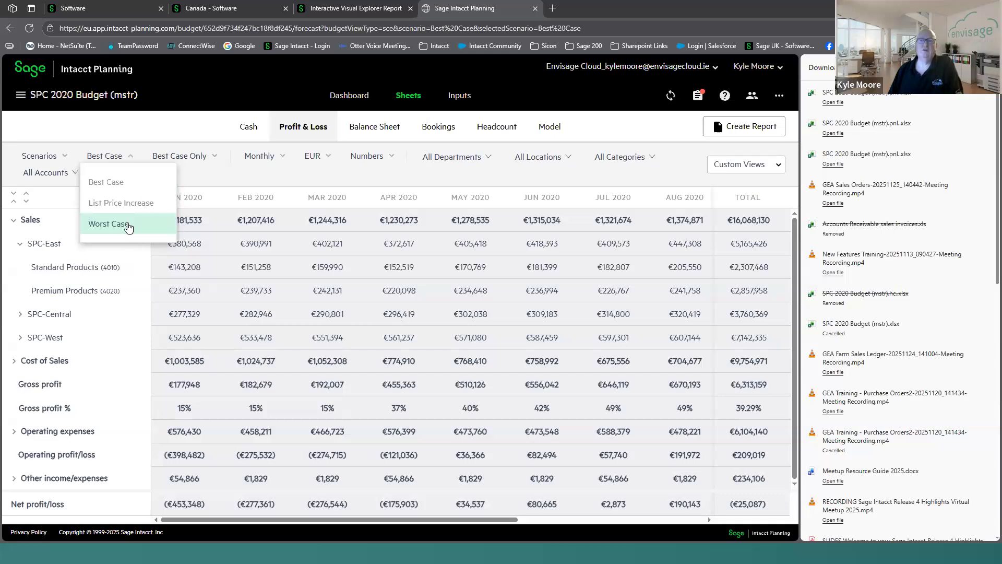
click(129, 209)
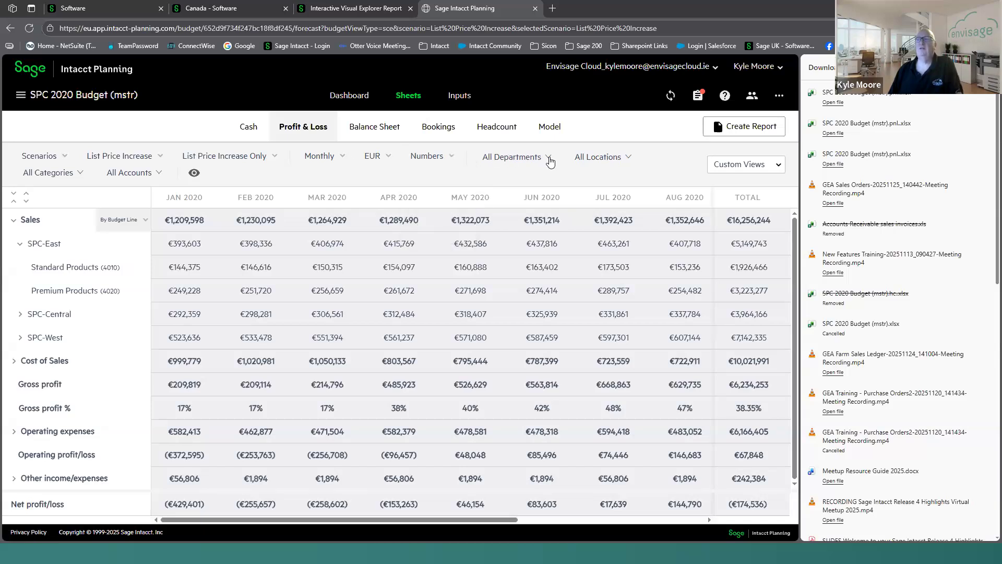
mouse_move(631, 160)
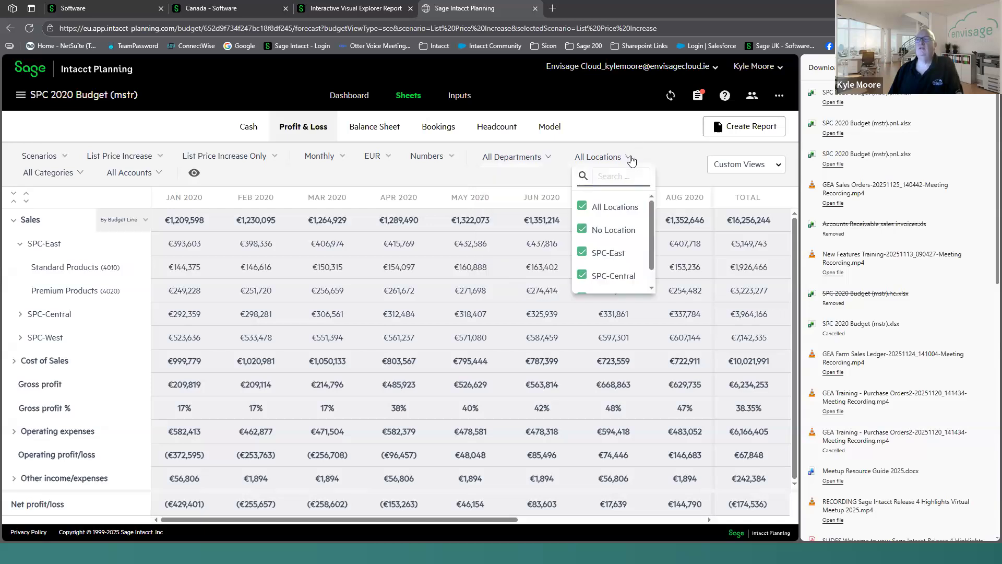
scroll(624, 269, down, 1)
scroll(627, 265, up, 1)
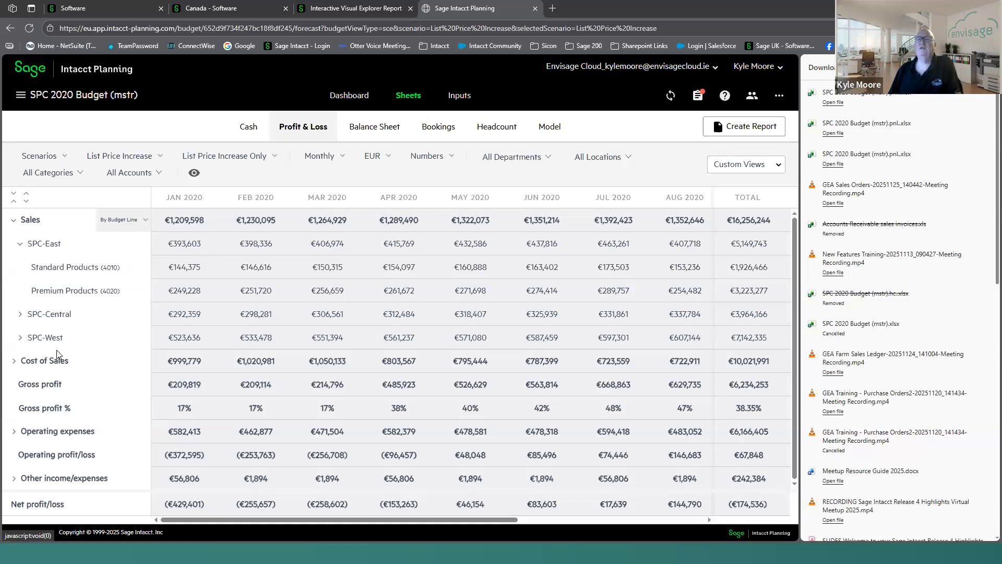
- Expand Operating expenses, Cost of Sales and Other income/expenses, including its SPC-East accounts, to examine the Profit & Loss breakdown
click(13, 431)
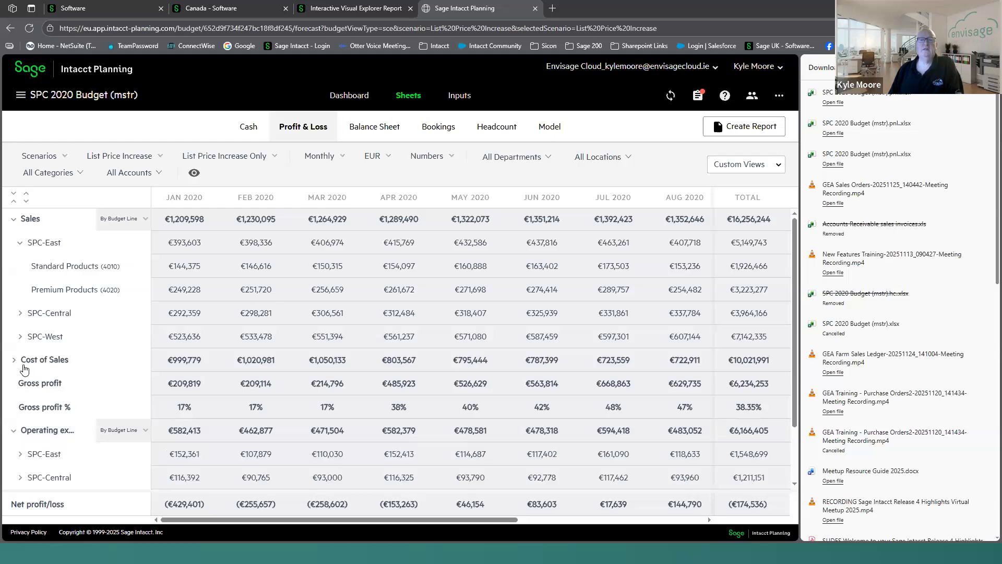
click(71, 365)
scroll(63, 397, down, 3)
click(14, 477)
scroll(104, 392, down, 3)
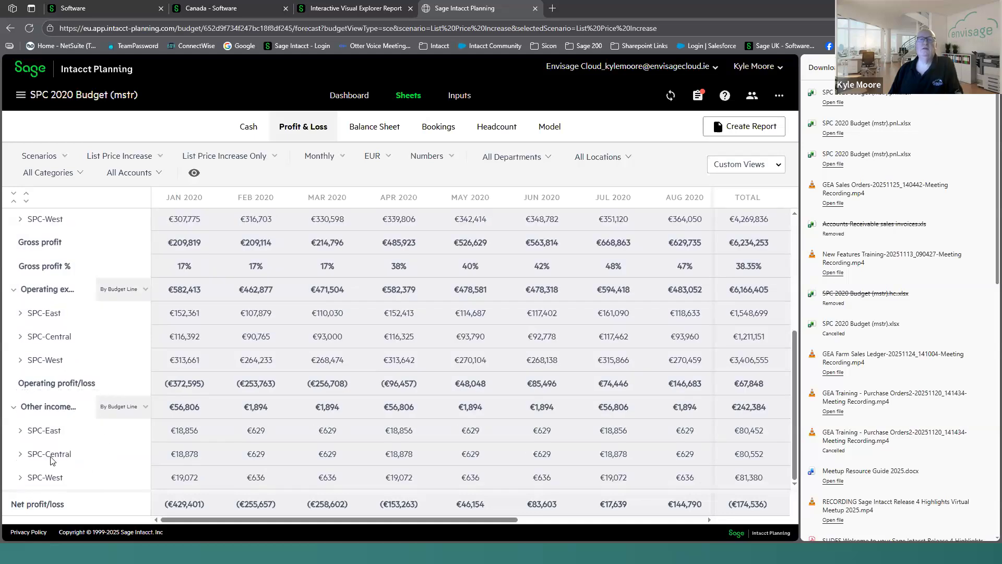
click(19, 431)
scroll(115, 460, down, 3)
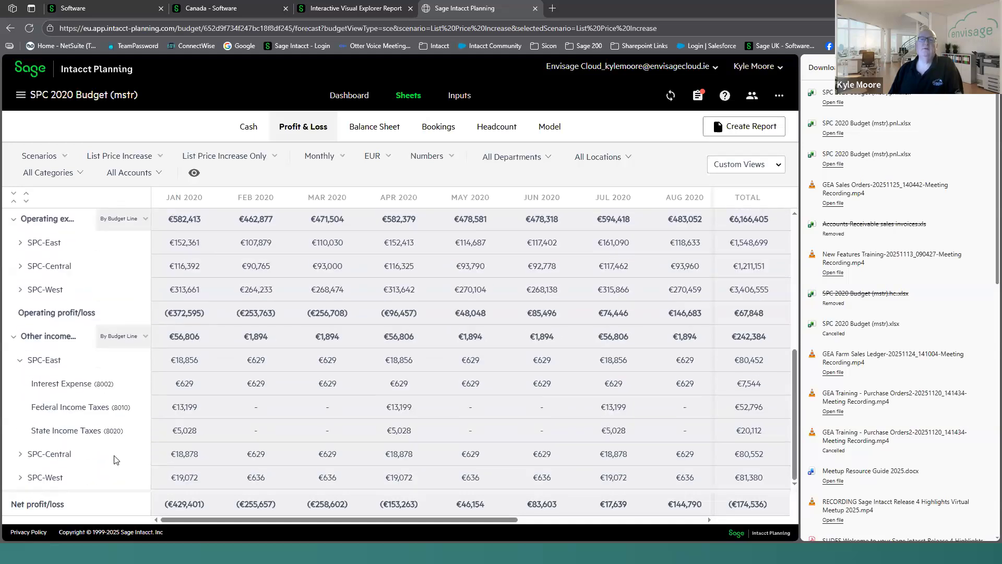
scroll(116, 460, up, 10)
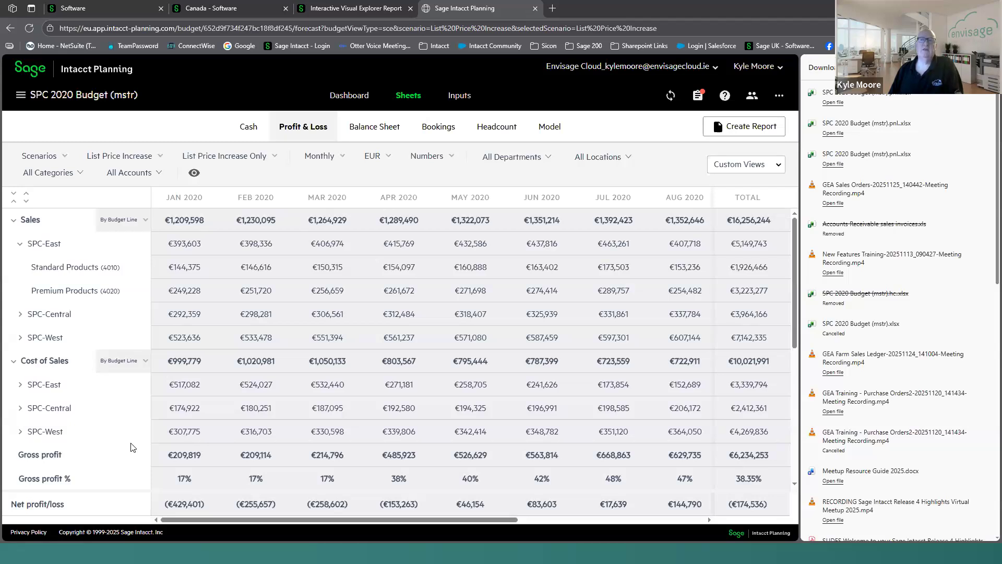
- Look over the account filter options and open the Budget dashboard for the List Price Increase scenario
click(160, 174)
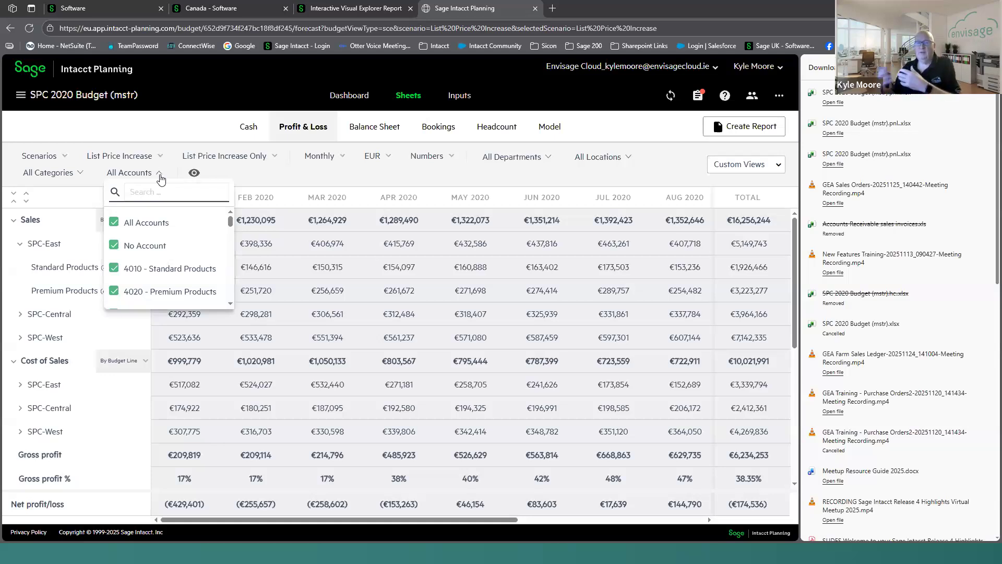
click(526, 175)
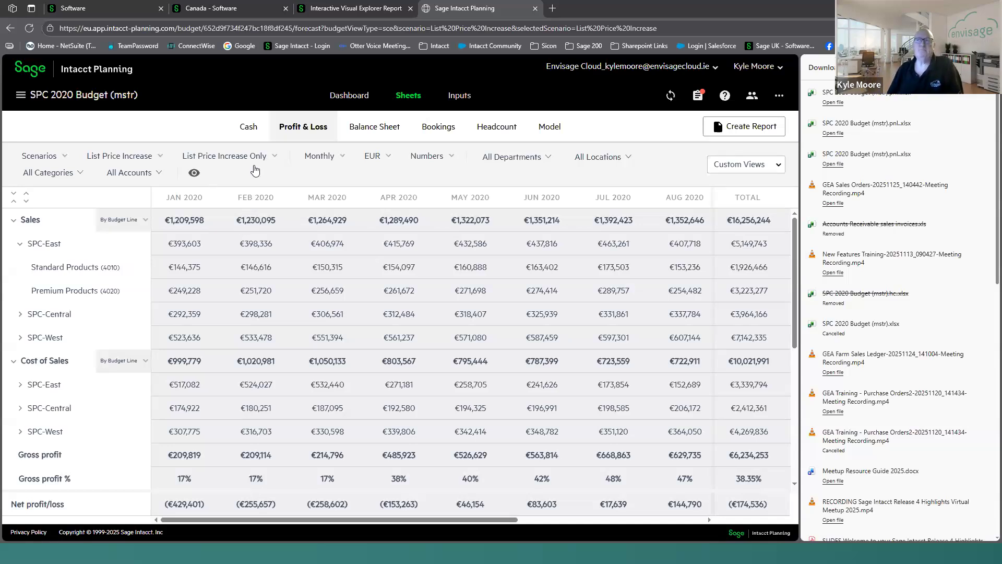
click(348, 97)
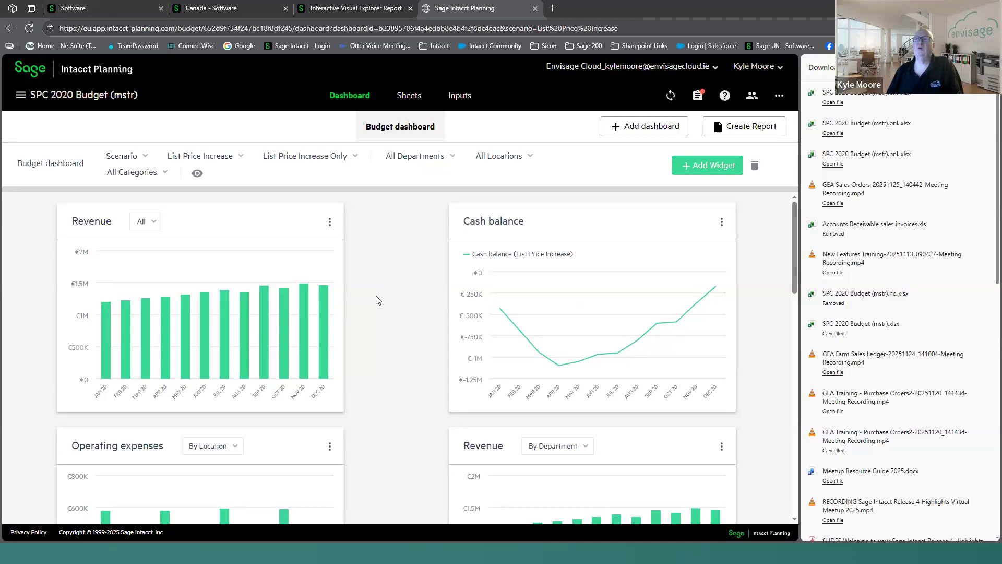
- Break down the Operating expenses chart on the Budget dashboard by department and look over the dashboard's charts
scroll(378, 300, down, 4)
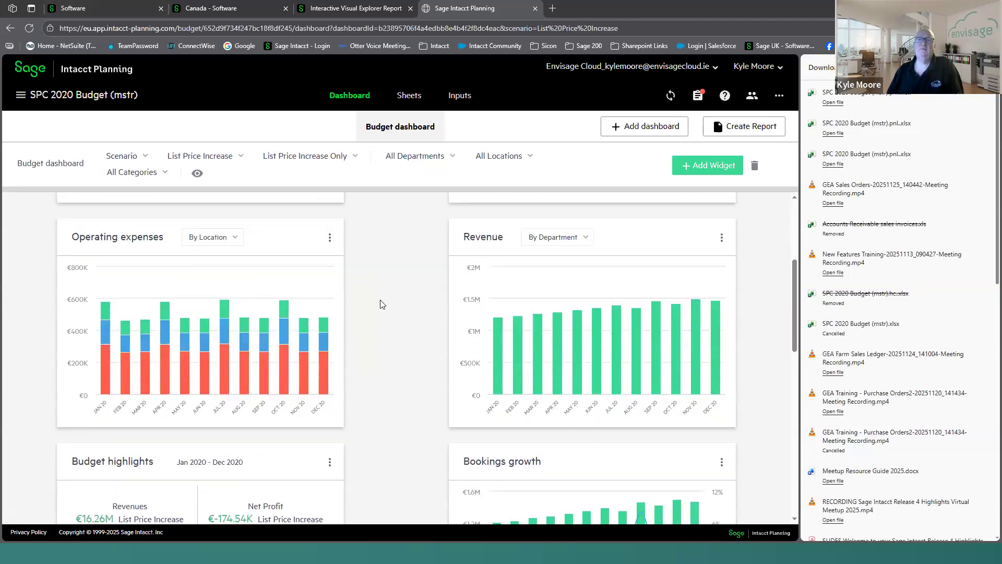
click(233, 239)
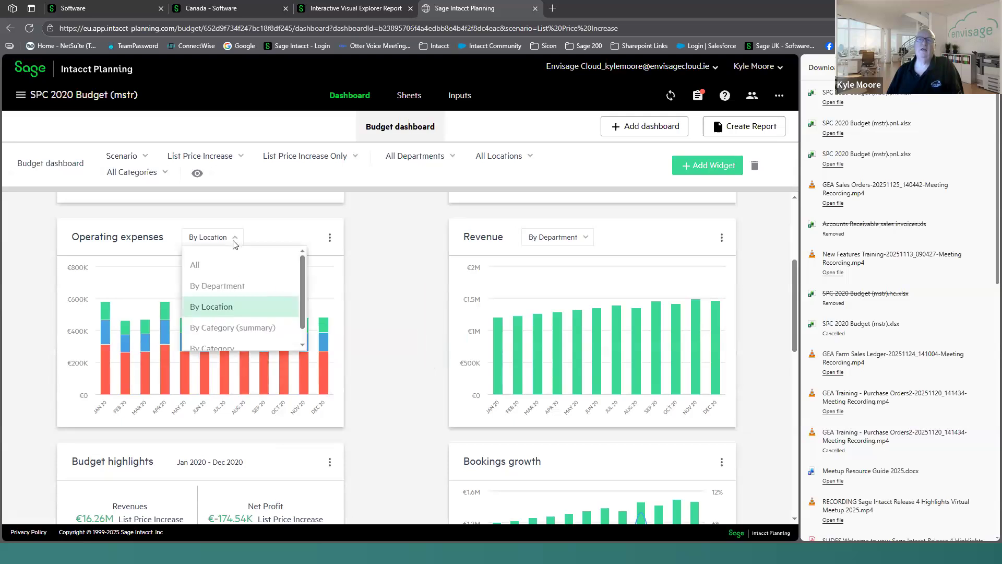
click(226, 286)
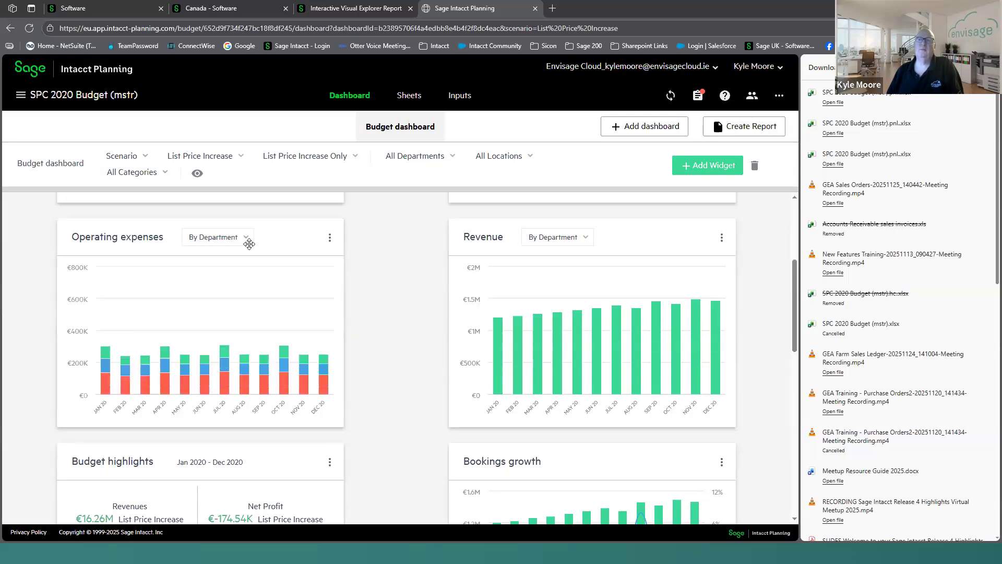
scroll(347, 308, up, 4)
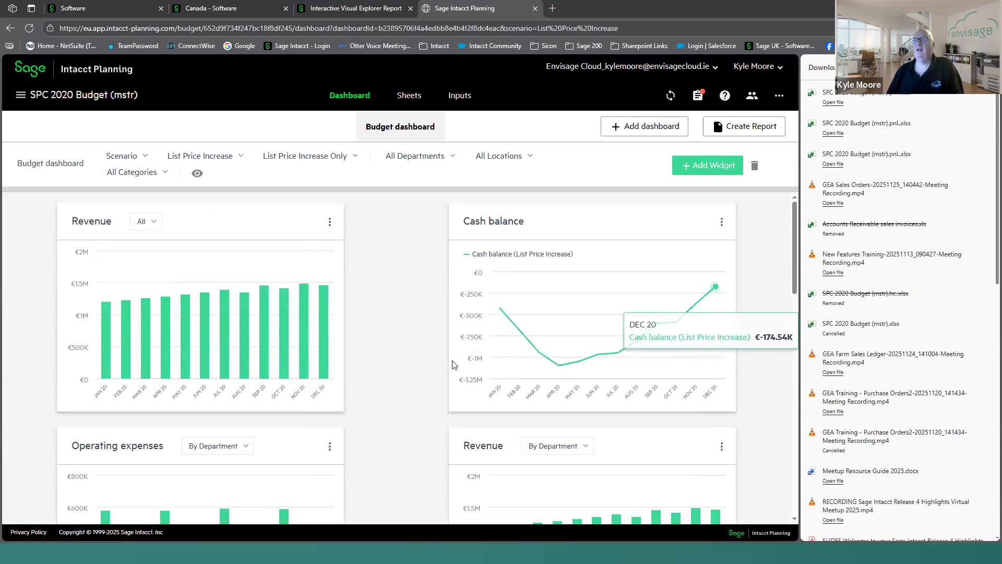
- Switch the Budget dashboard from List Price Increase to the Worst Case scenario and look over its widgets down to End Of Cash
scroll(358, 419, down, 1)
scroll(358, 420, down, 8)
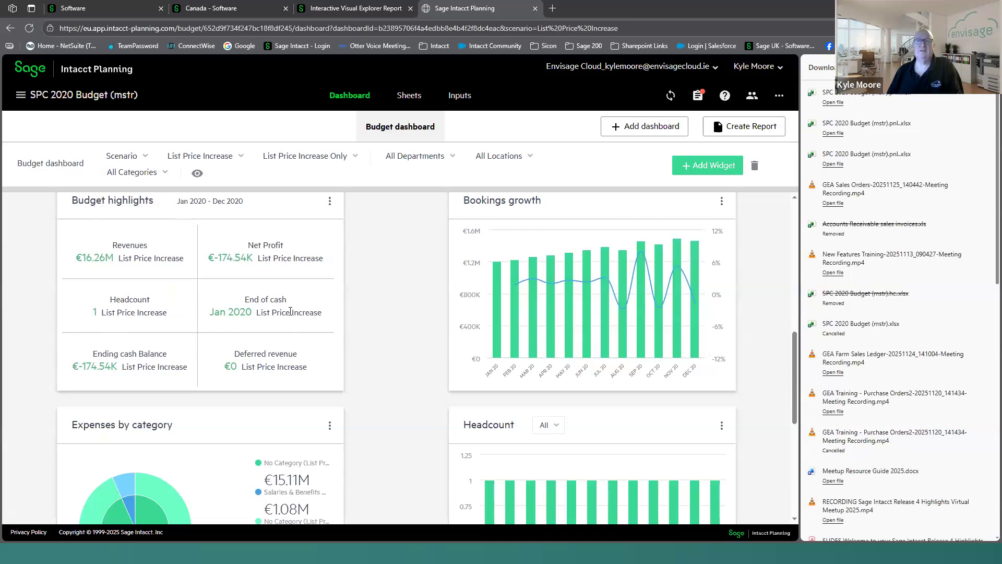
scroll(288, 308, up, 1)
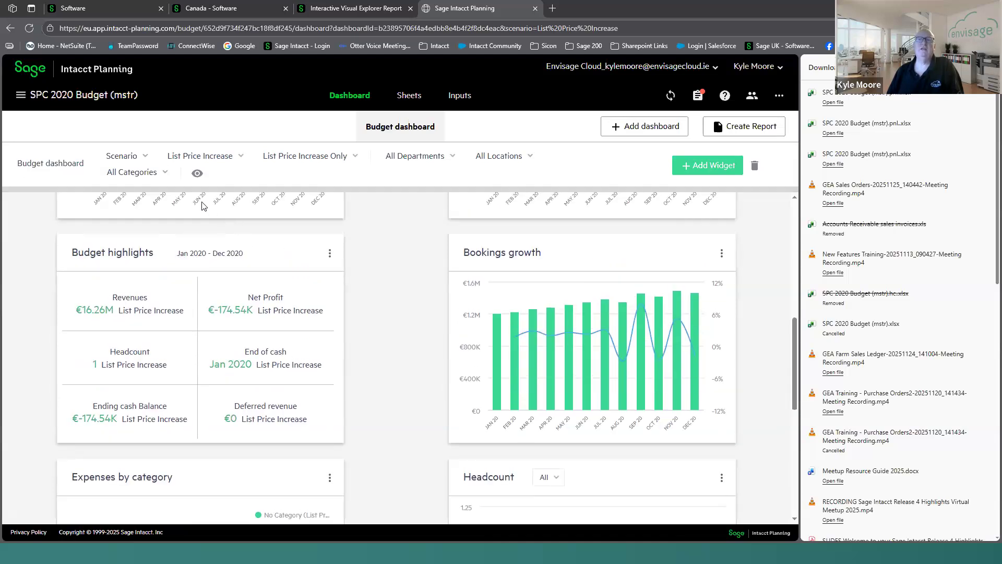
click(144, 157)
click(238, 160)
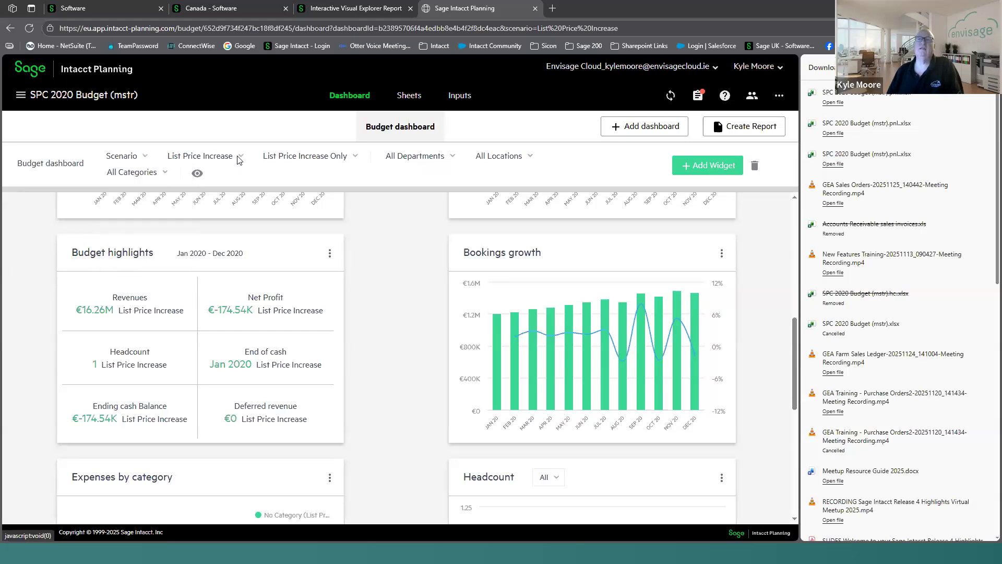
click(238, 159)
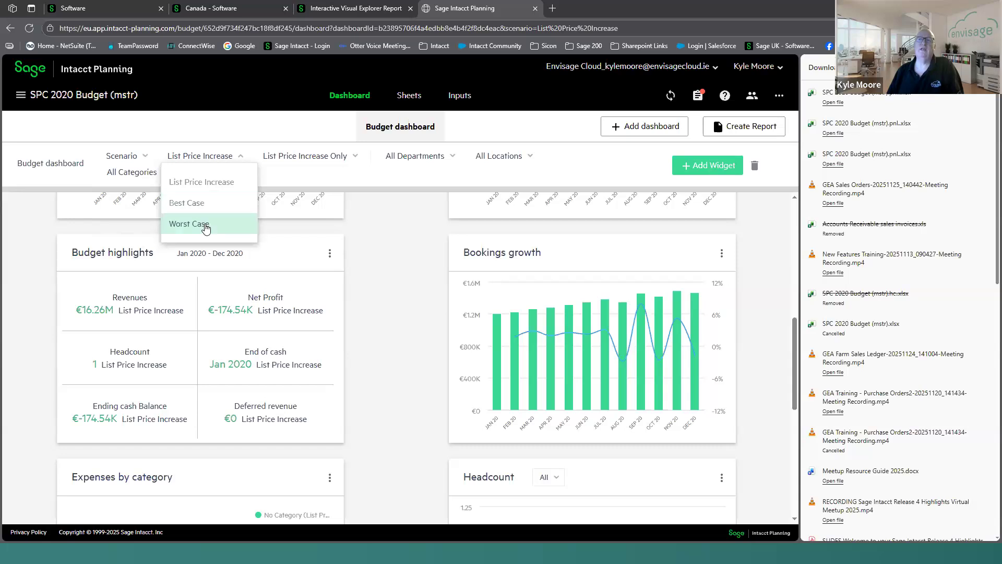
click(206, 225)
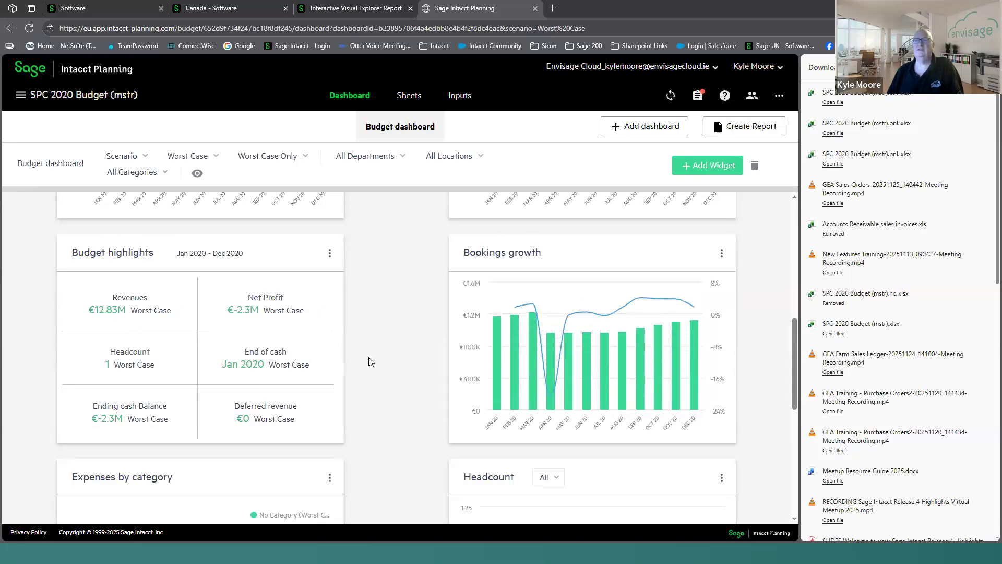
scroll(369, 362, down, 2)
scroll(372, 361, down, 4)
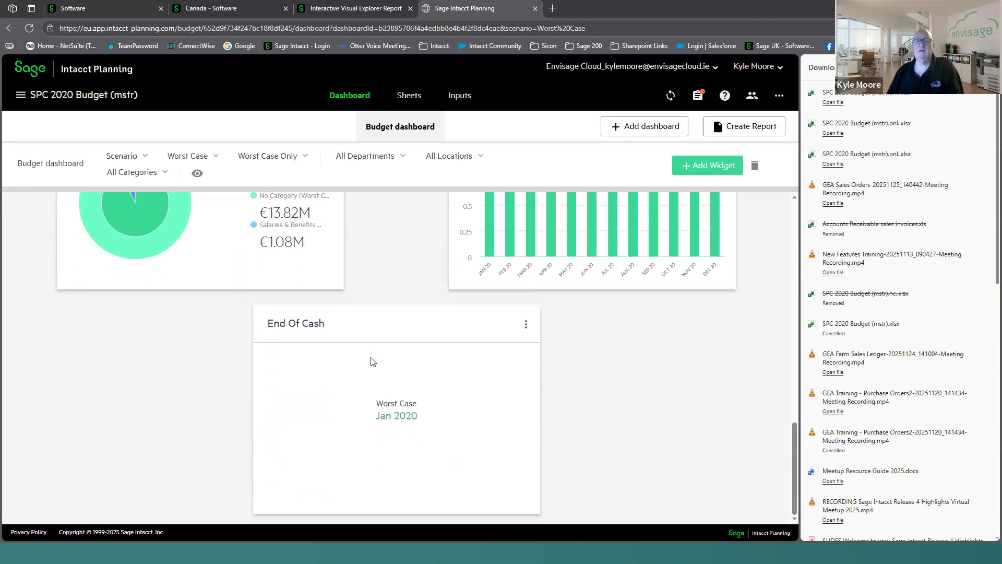
scroll(373, 362, up, 10)
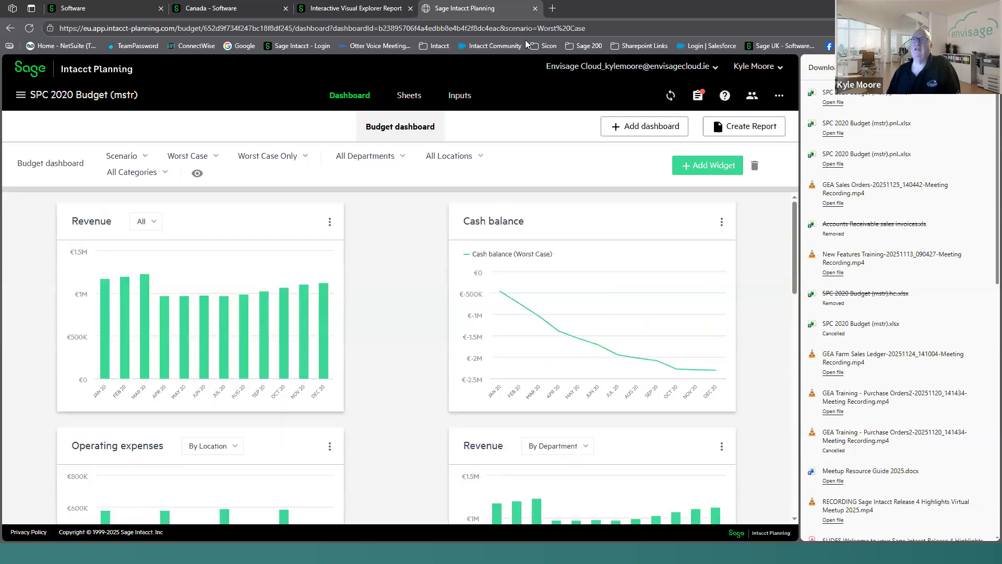
- Return from Planning to the Sage Intacct Software company and show its Purchasing overview
click(78, 11)
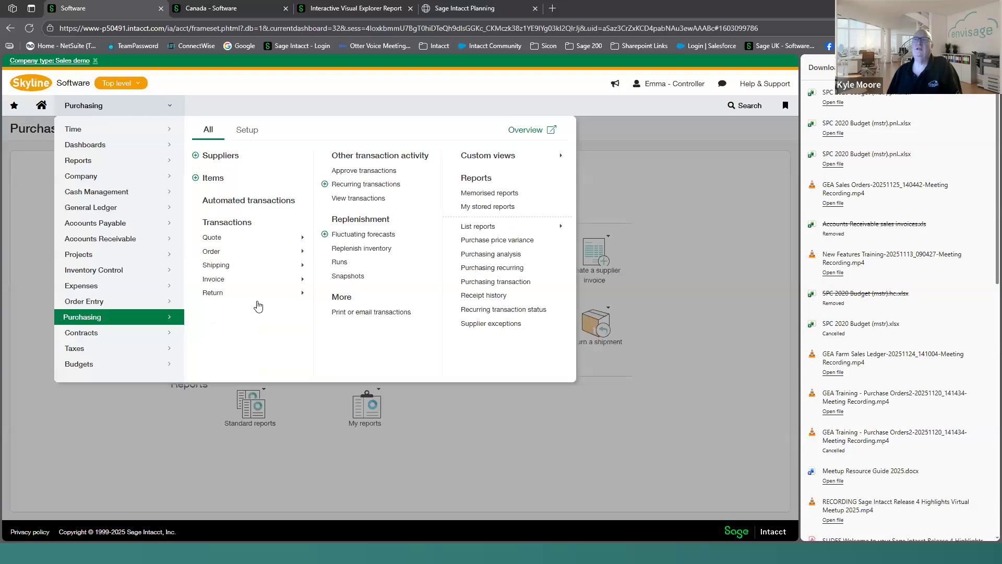
click(97, 410)
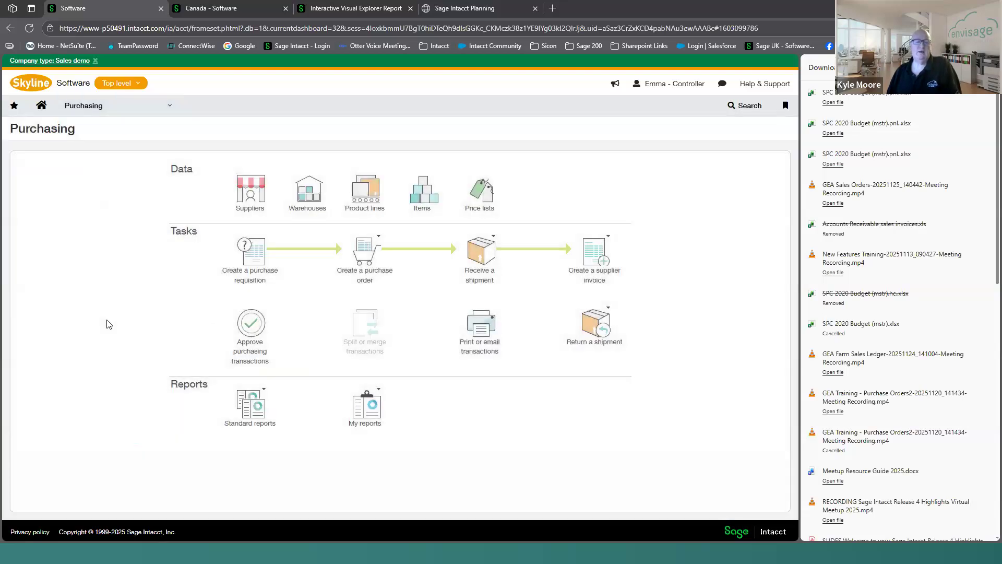
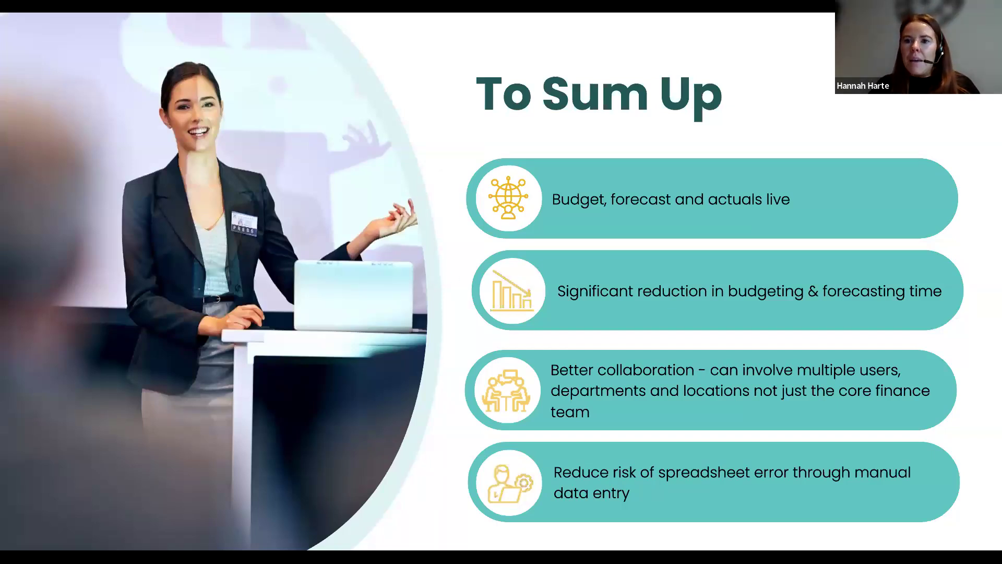
click(251, 160)
key(Left)
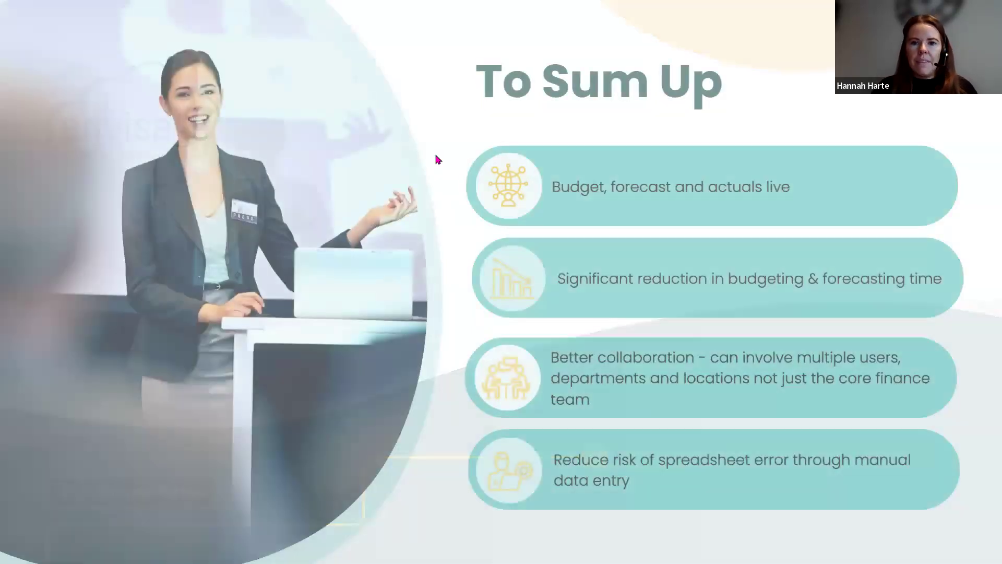
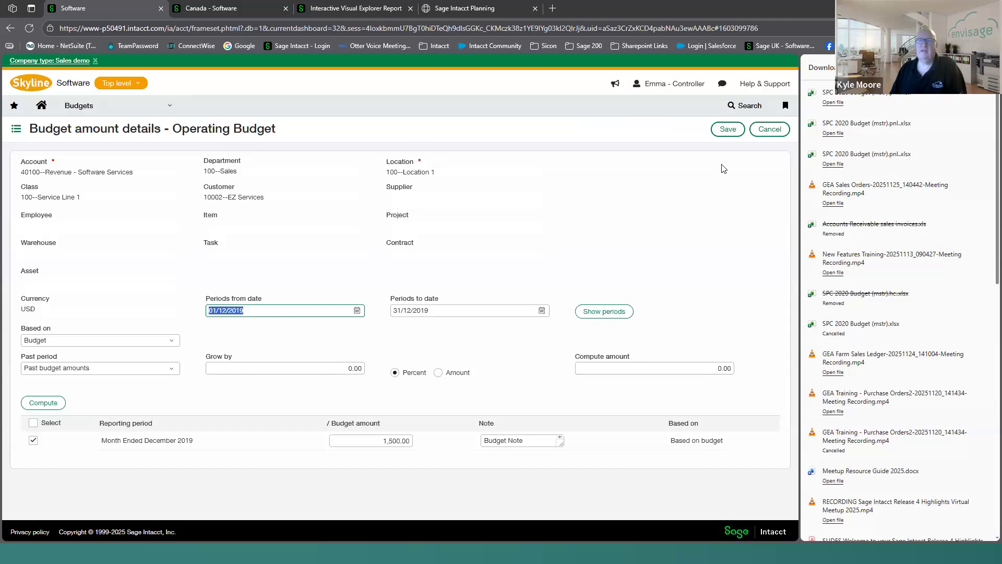
- Close the browser's downloads list and leave the Operating Budget amount details for the Budgets repository
click(988, 67)
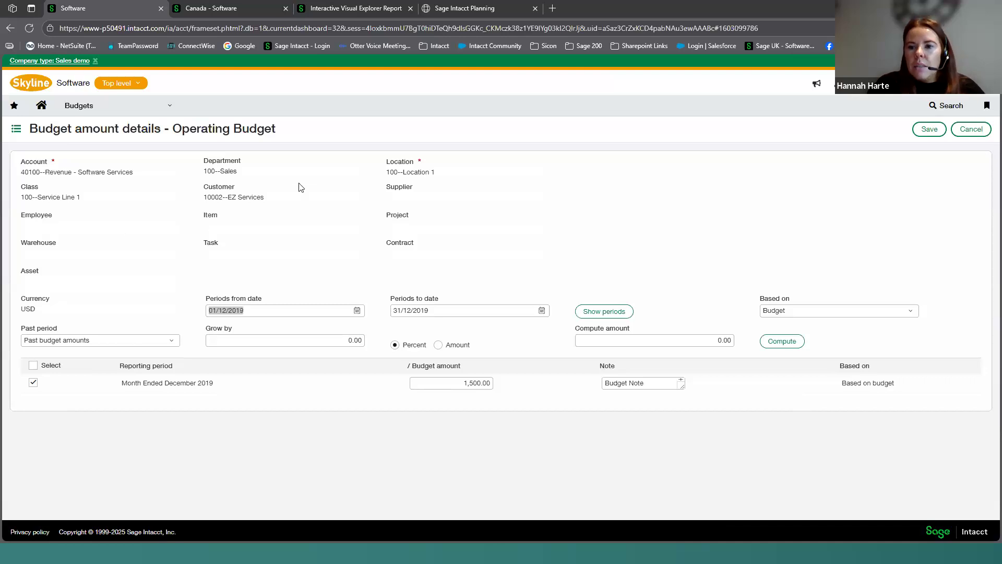
click(98, 112)
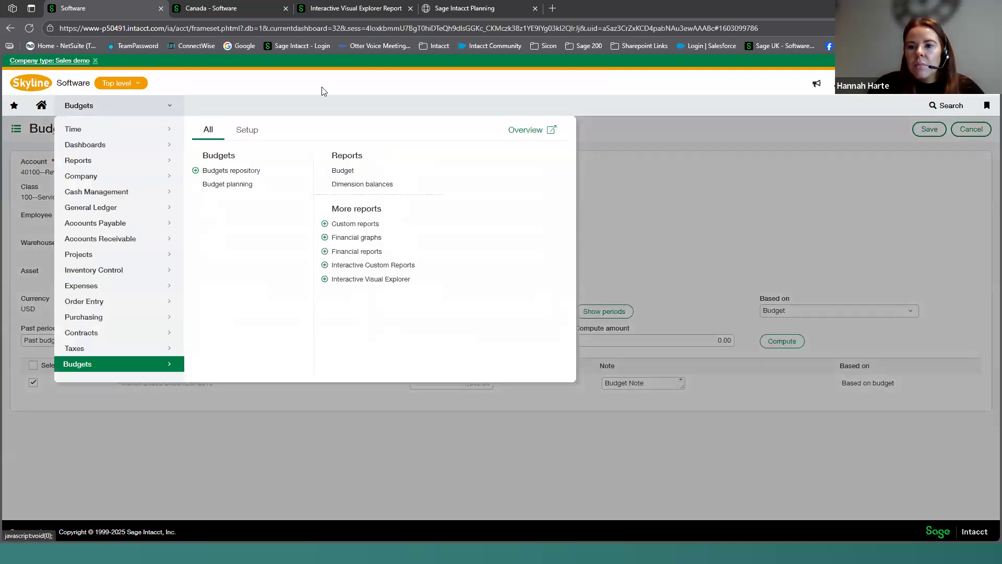
click(322, 92)
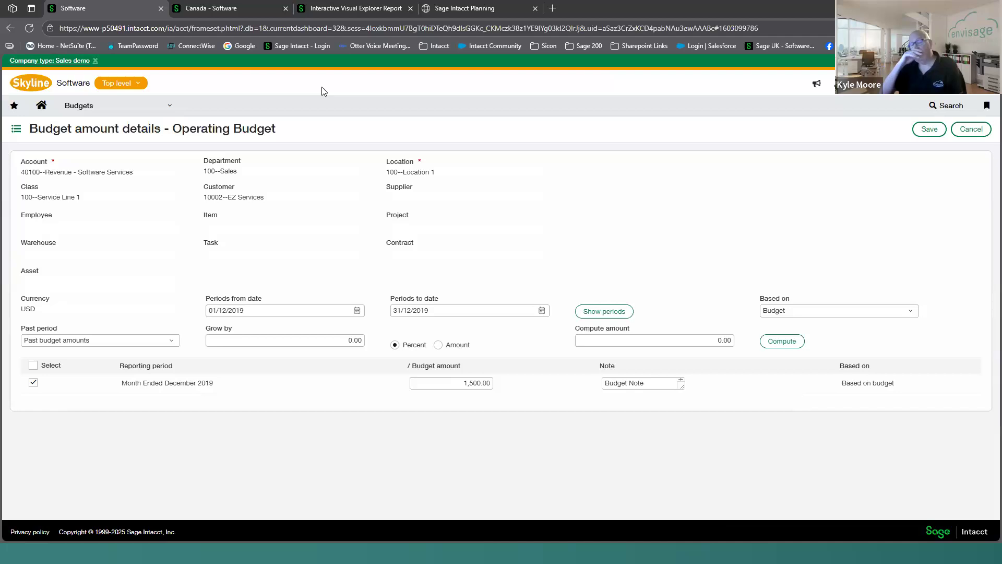
click(108, 104)
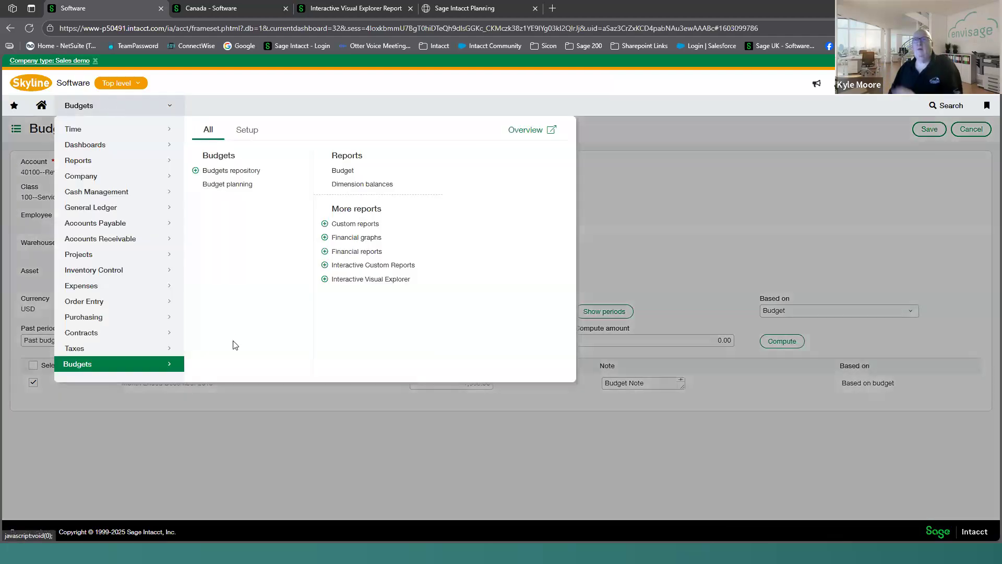
click(241, 172)
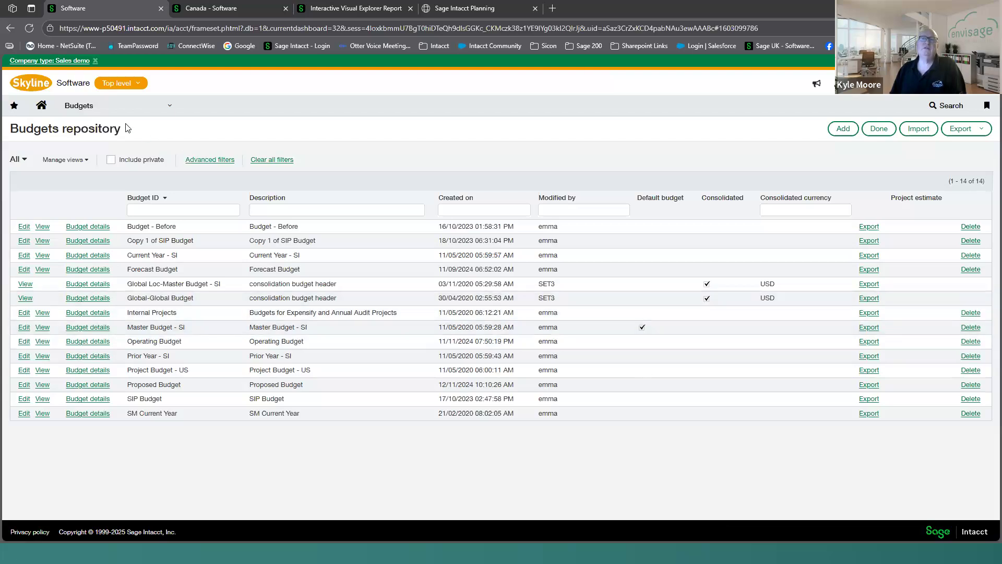
- Open the Financial reports list and widen its report name column to fit the full names
click(104, 110)
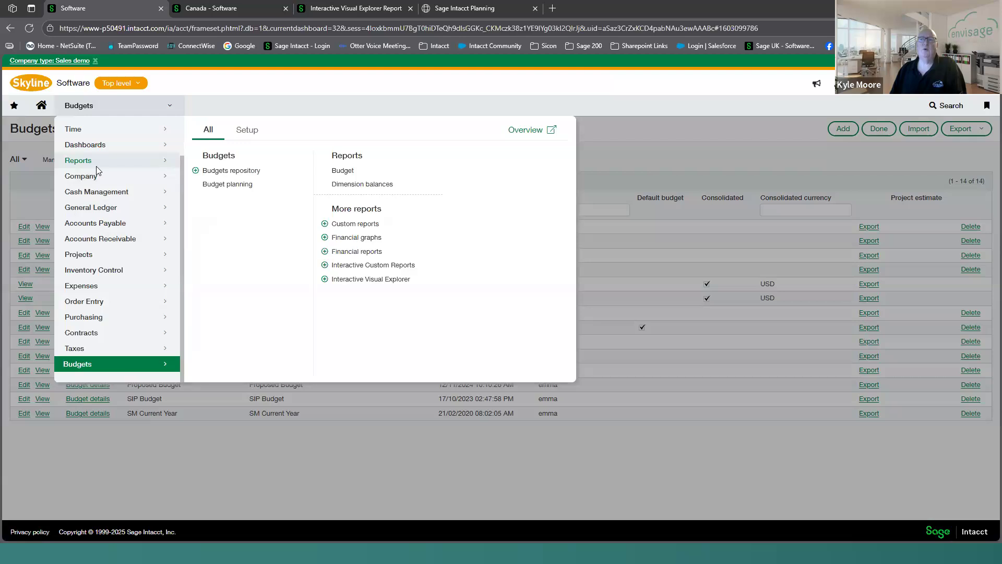
click(96, 166)
click(244, 219)
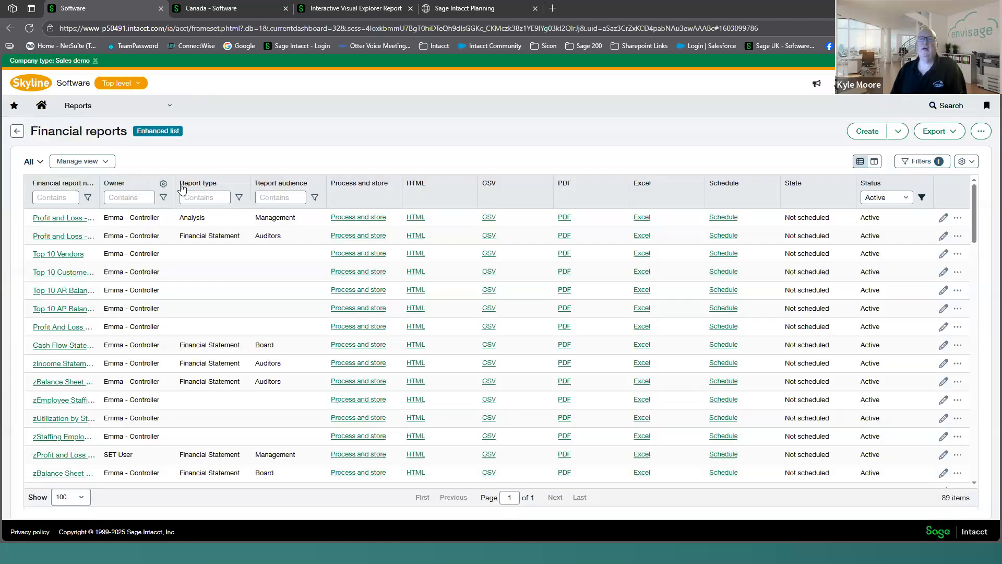
double_click(96, 183)
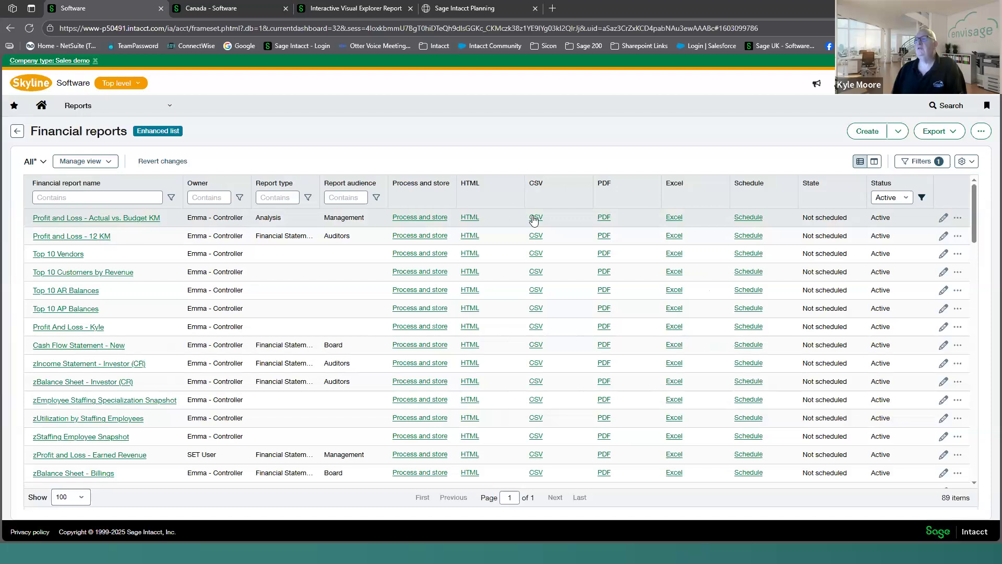
- View the Profit and Loss - Actual vs. Budget KM report as HTML, maximized and enlarged, and close it after examining the budget variances
click(469, 218)
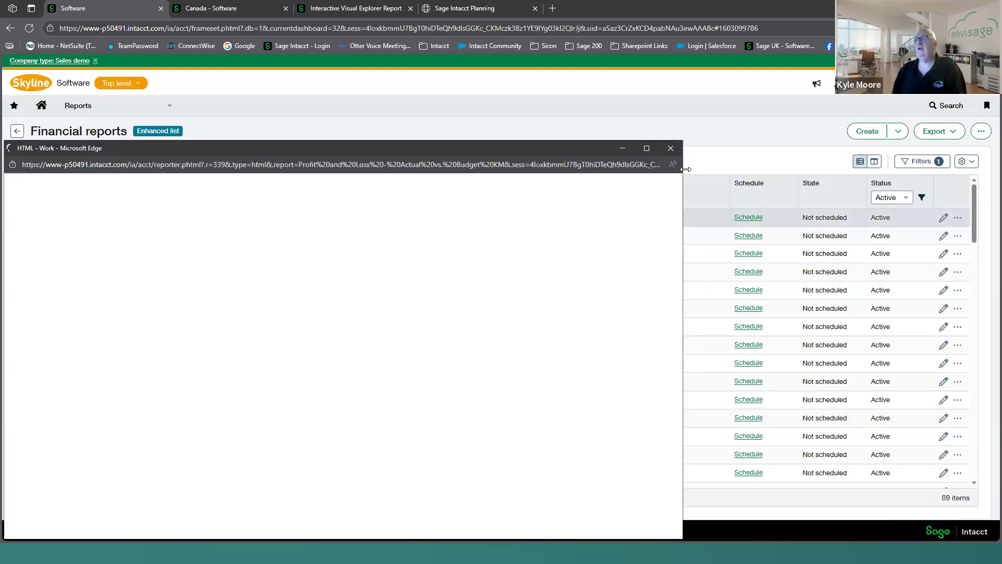
click(646, 149)
click(802, 146)
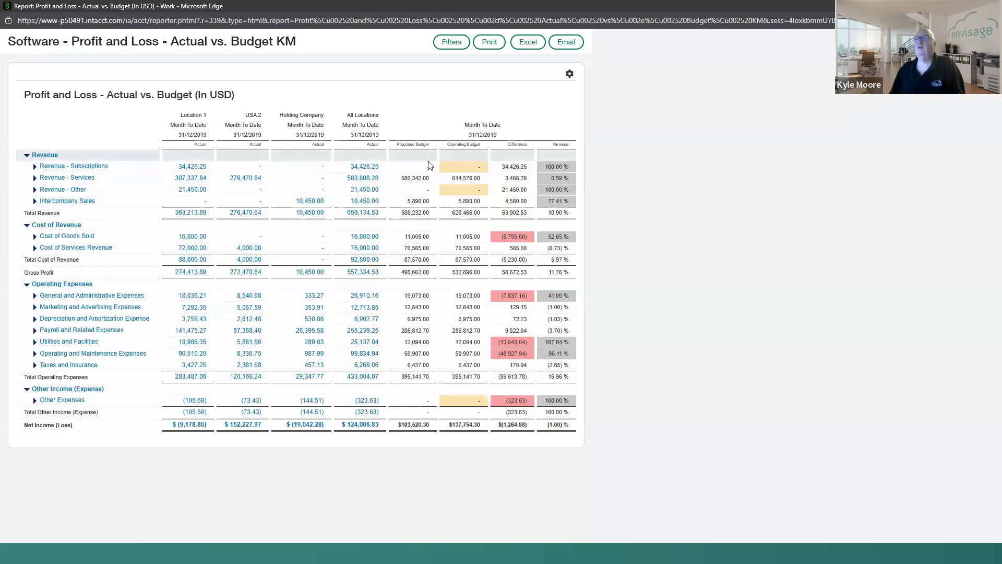
key(ctrl+plus)
key(ctrl+plus)
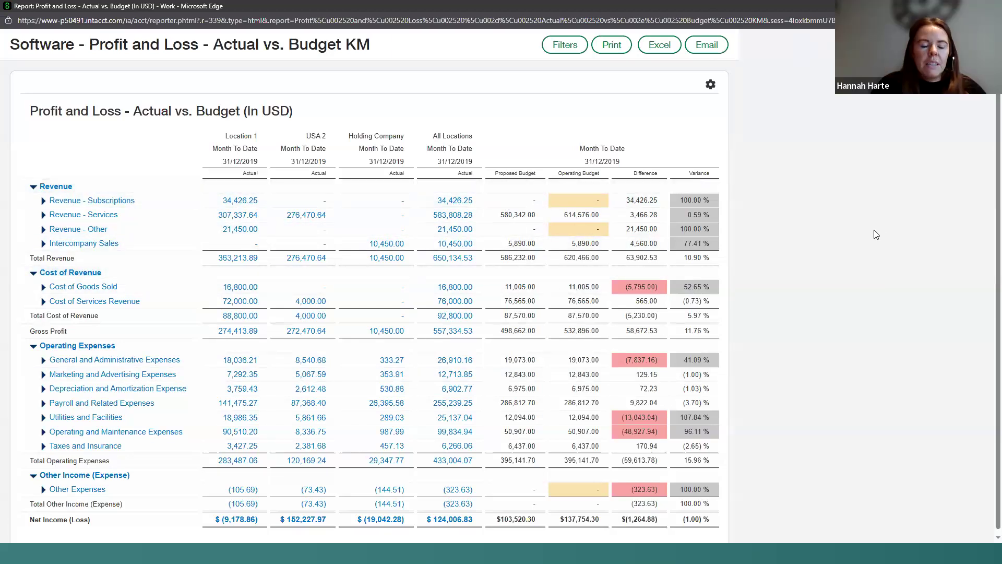
key(ctrl+minus)
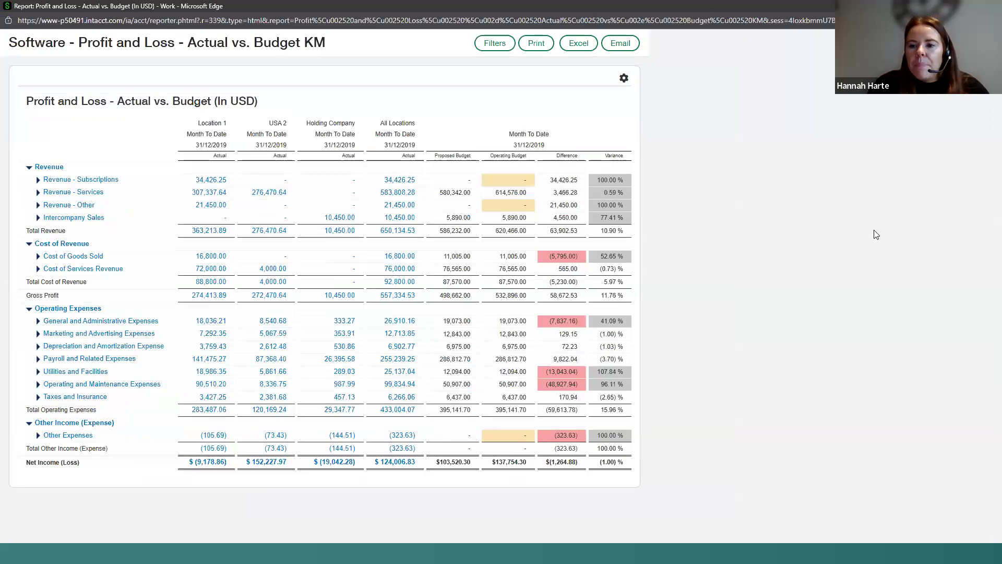
key(ctrl+minus)
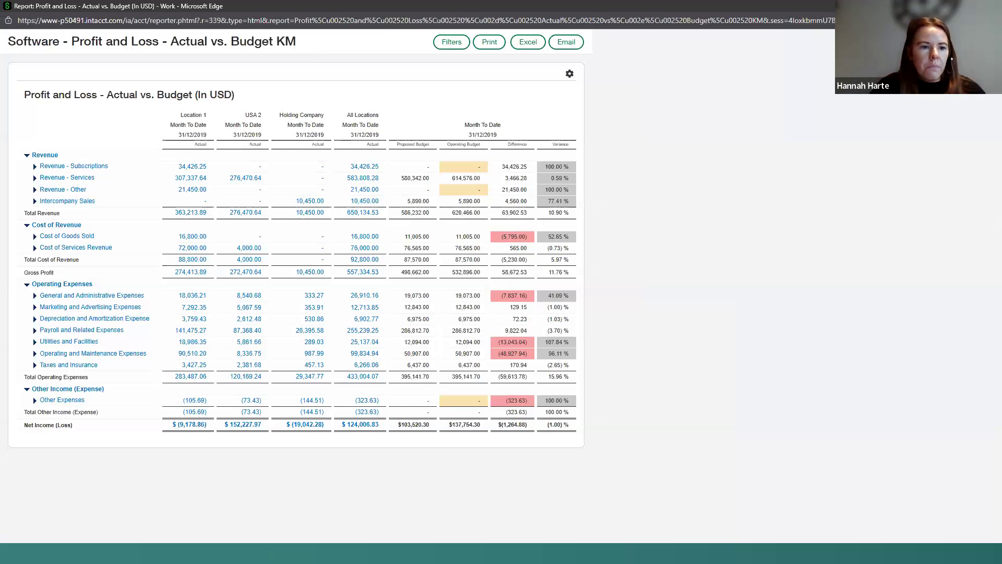
click(990, 6)
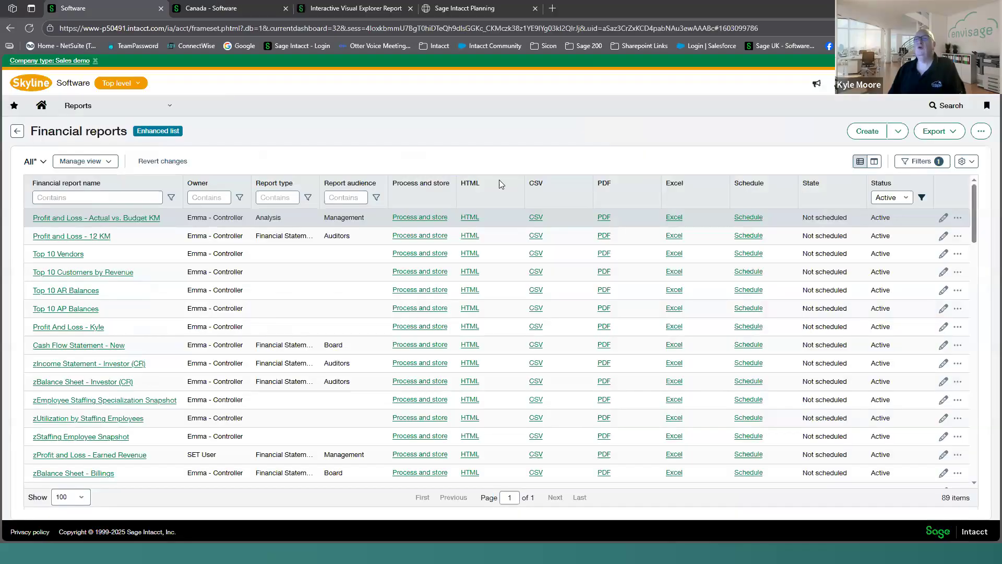
- Show the form for creating a new budget and leave it without saving, ending in the Budgets repository
click(115, 106)
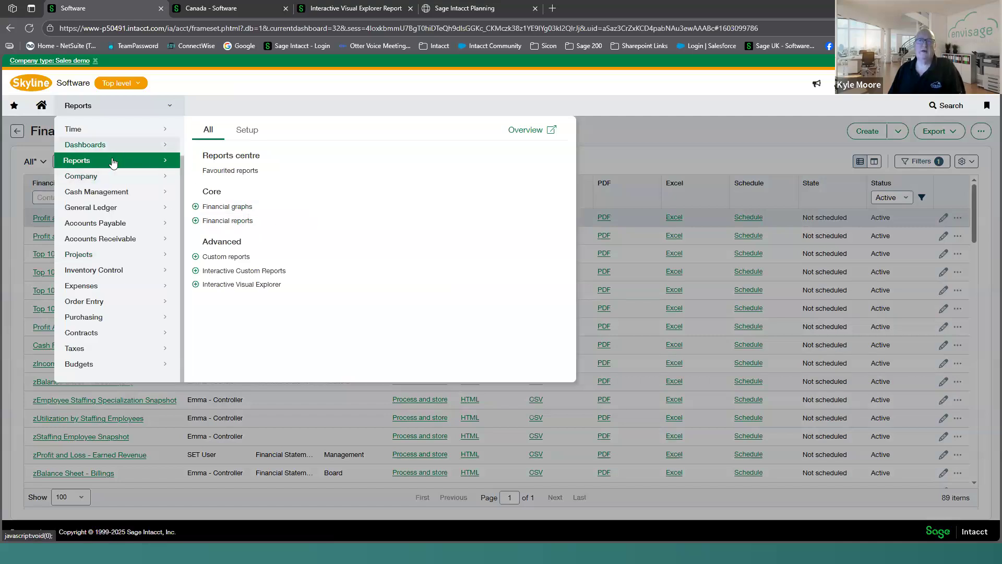
mouse_move(91, 364)
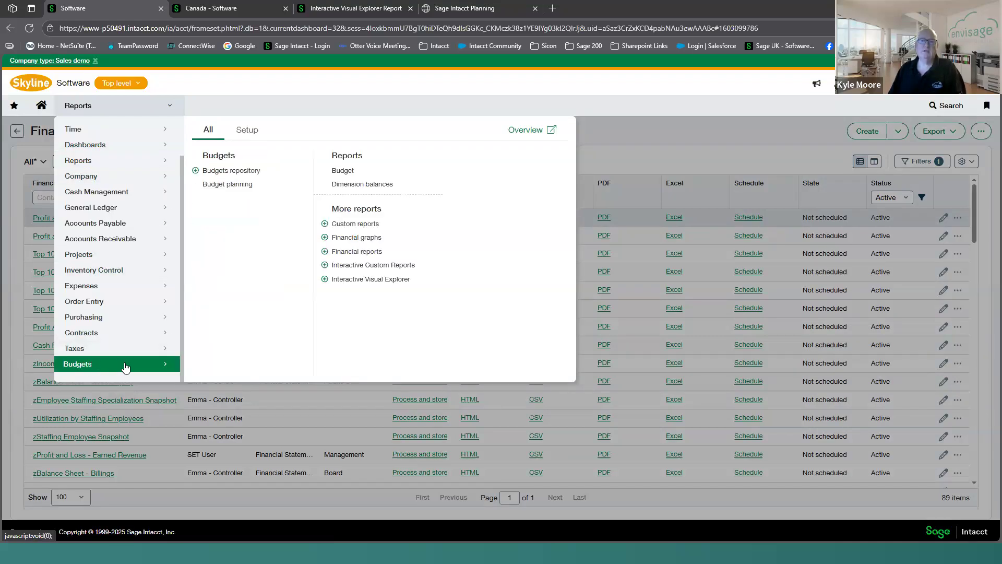
click(195, 170)
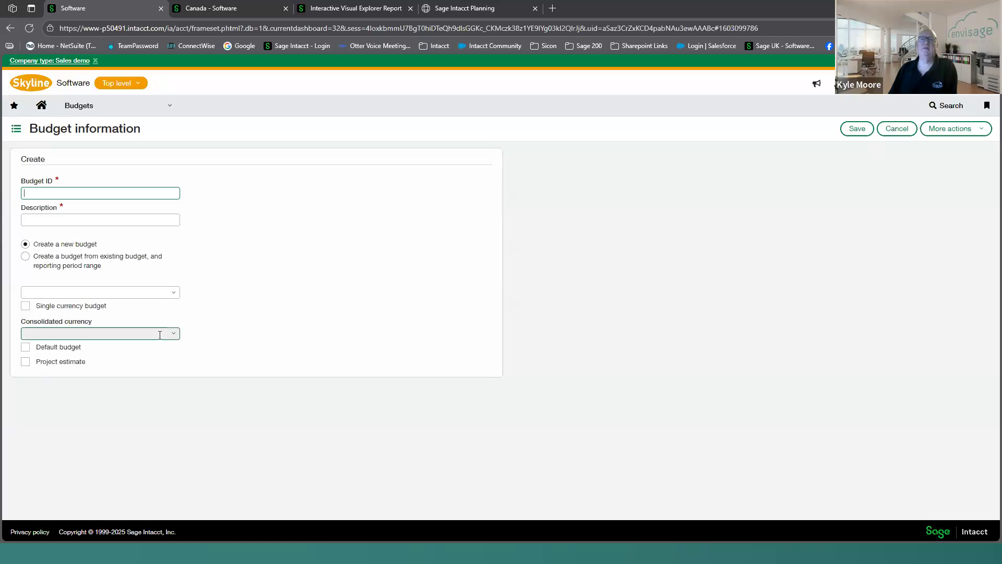
click(896, 128)
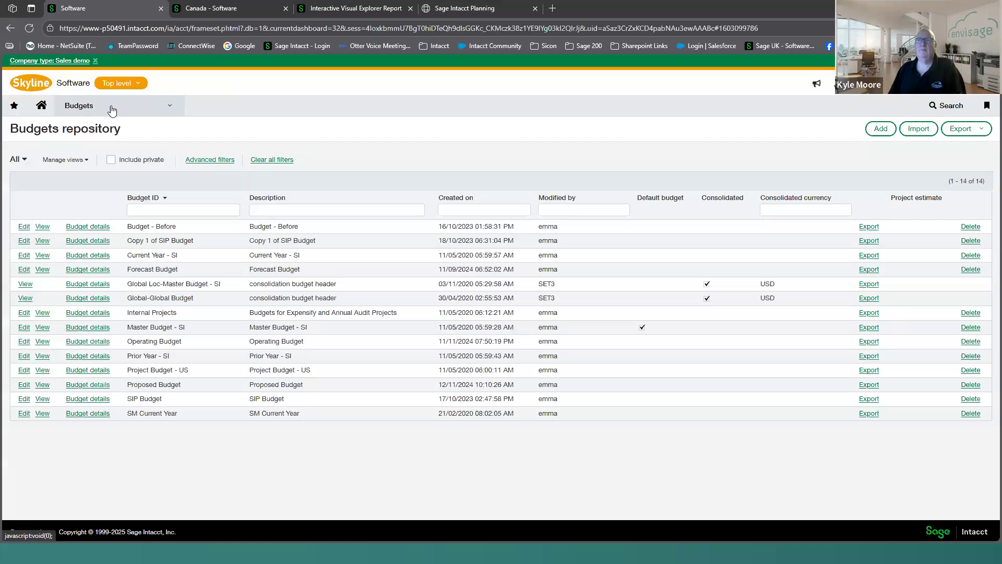
- Check which configuration options the Budgets module's setup offers and return to its full list of functions
click(113, 110)
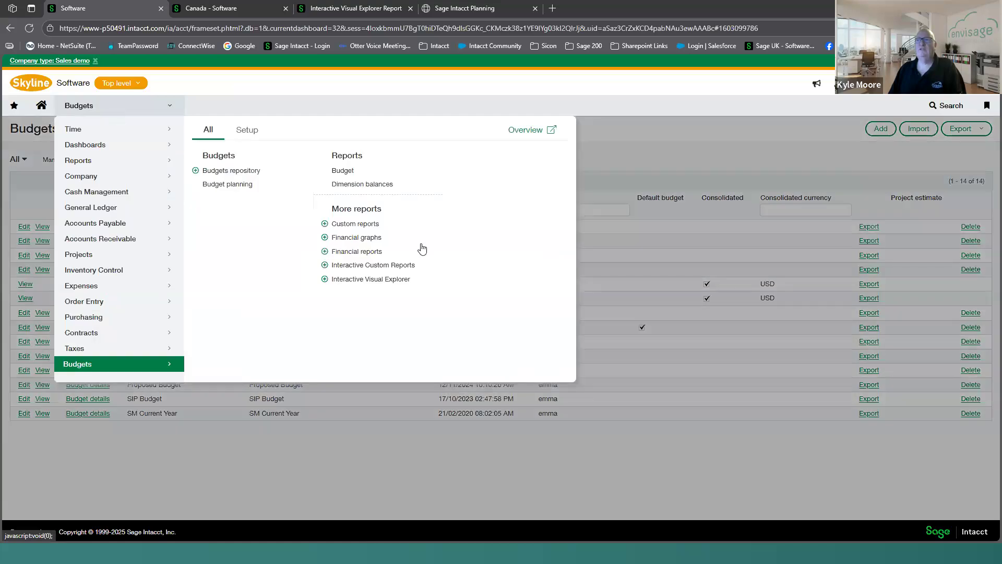
click(247, 129)
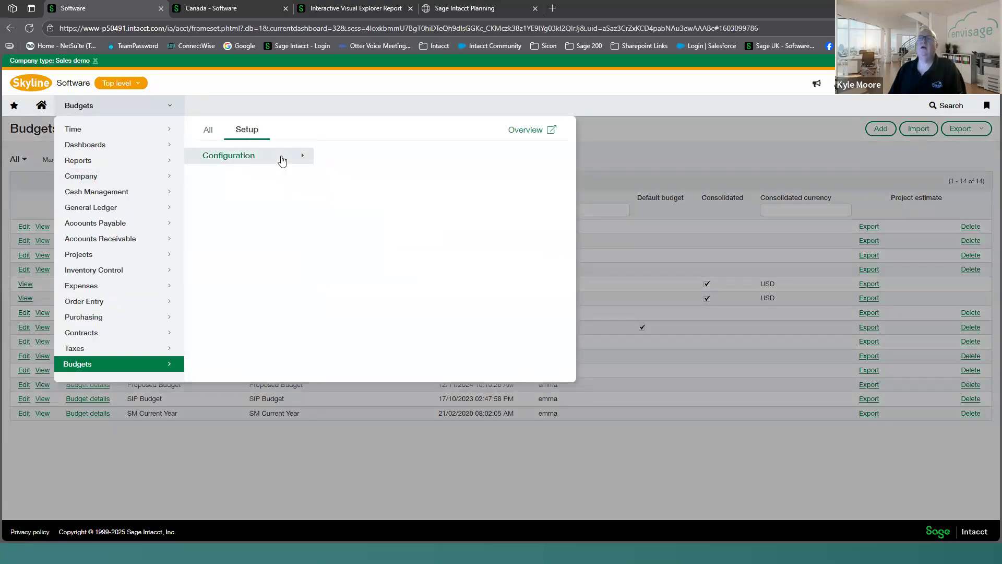
mouse_move(281, 158)
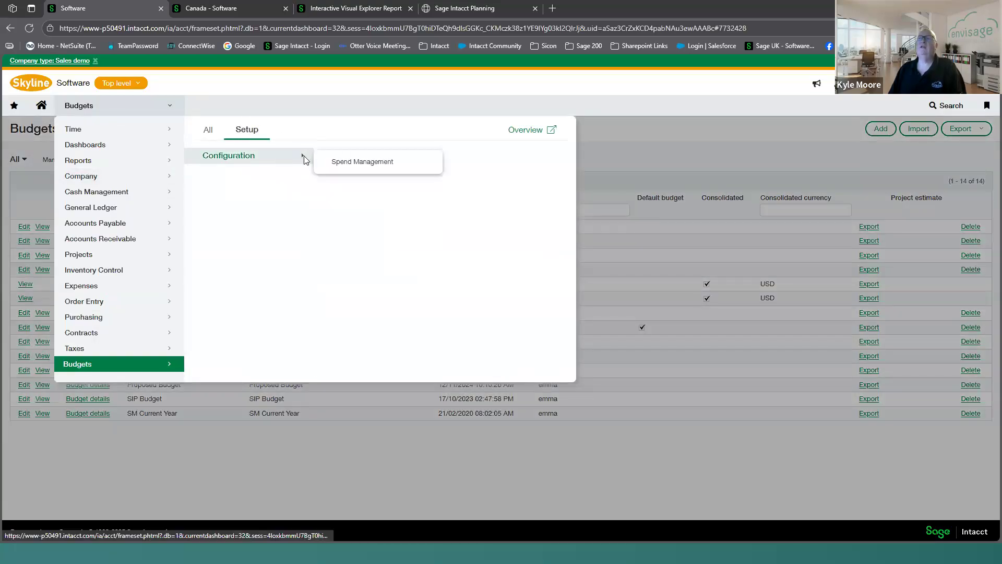
click(207, 130)
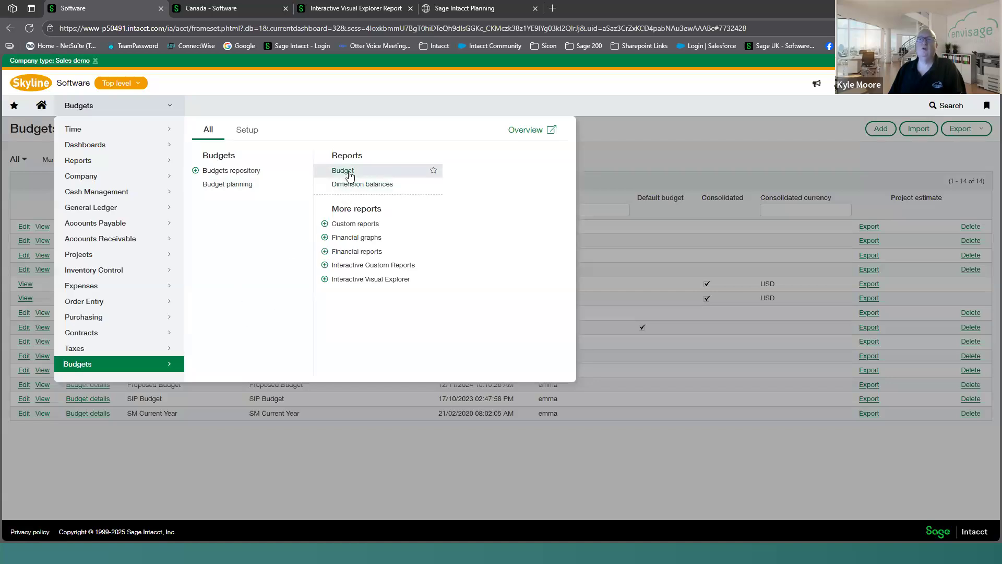
- Create and save a new budget with Test as both its budget ID and description, leaving the existing-budget selection blank
click(196, 171)
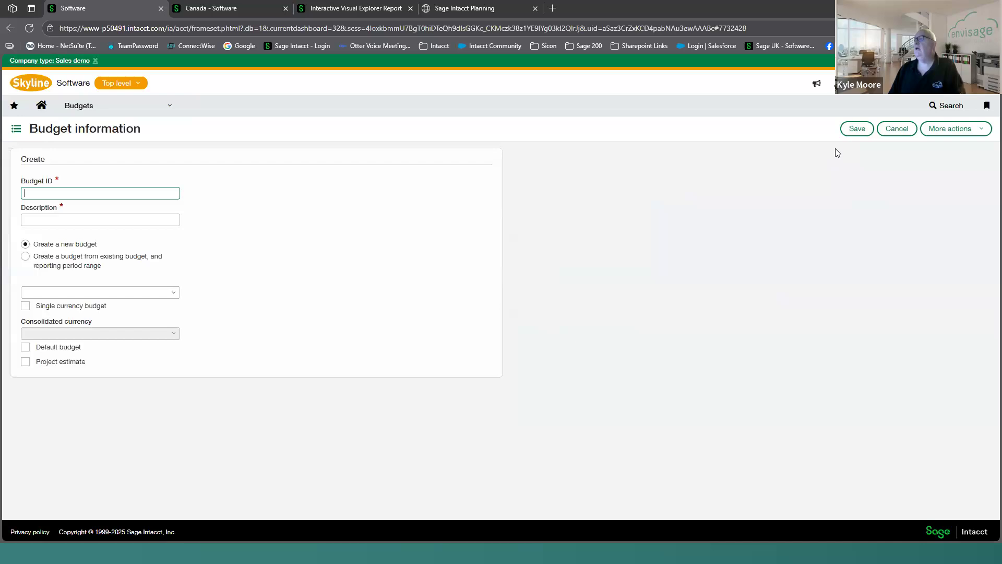
text(Ye)
key(BackSpace)
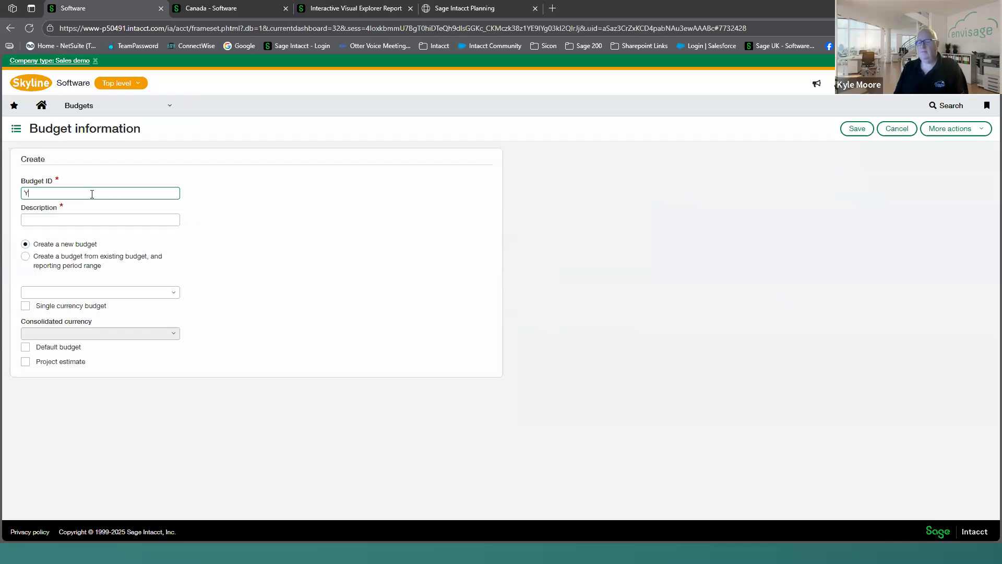
text(Test)
key(Tab)
text(Test)
key(Tab)
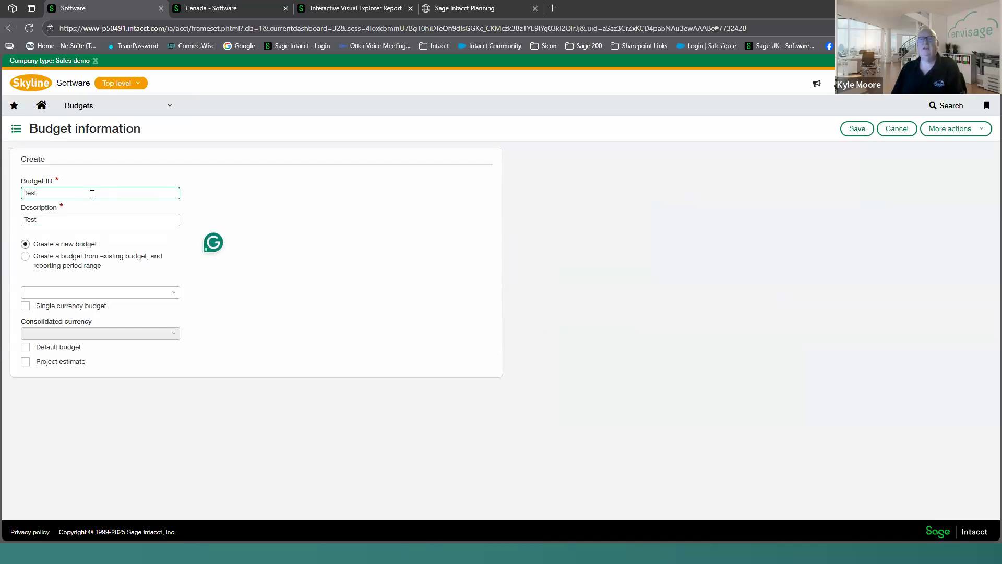
click(174, 298)
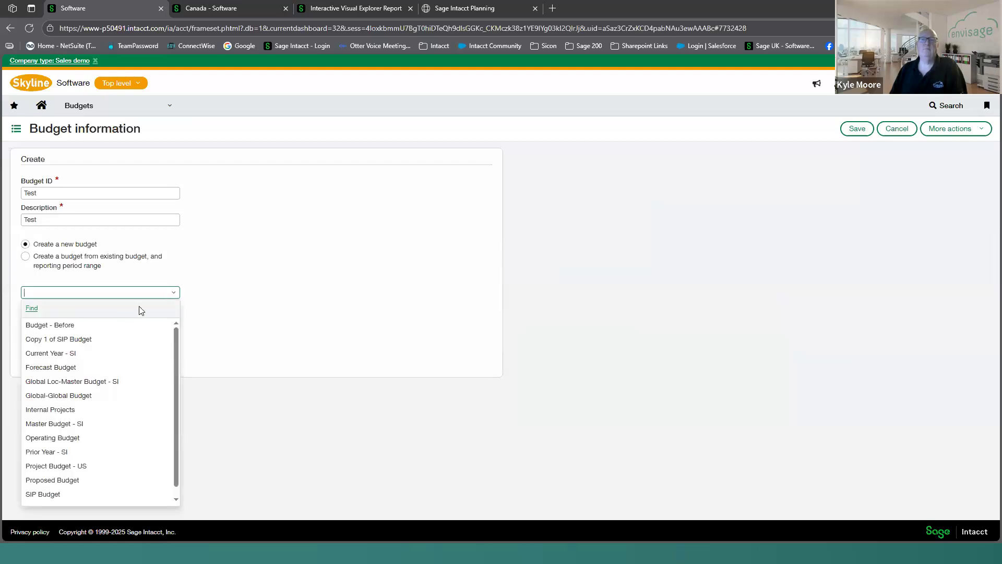
click(176, 298)
click(856, 130)
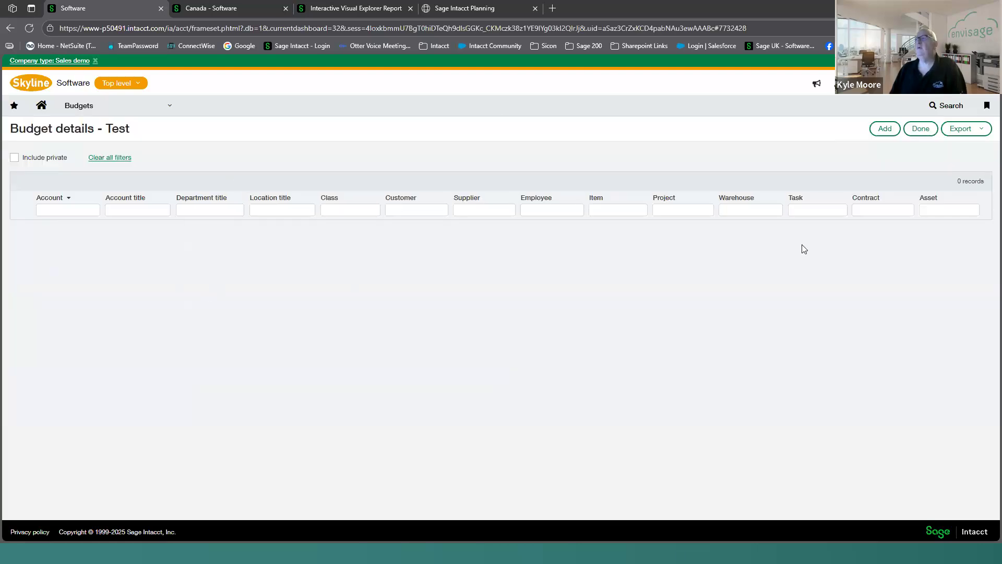
- Show the form for adding amount details to the Test budget, including its period date selection, and leave without adding any
click(885, 130)
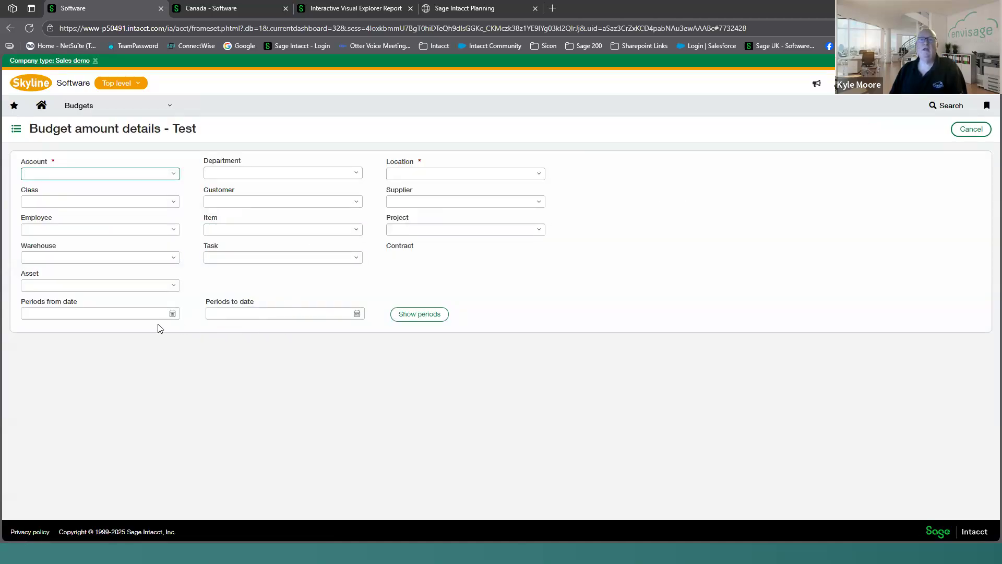
click(434, 316)
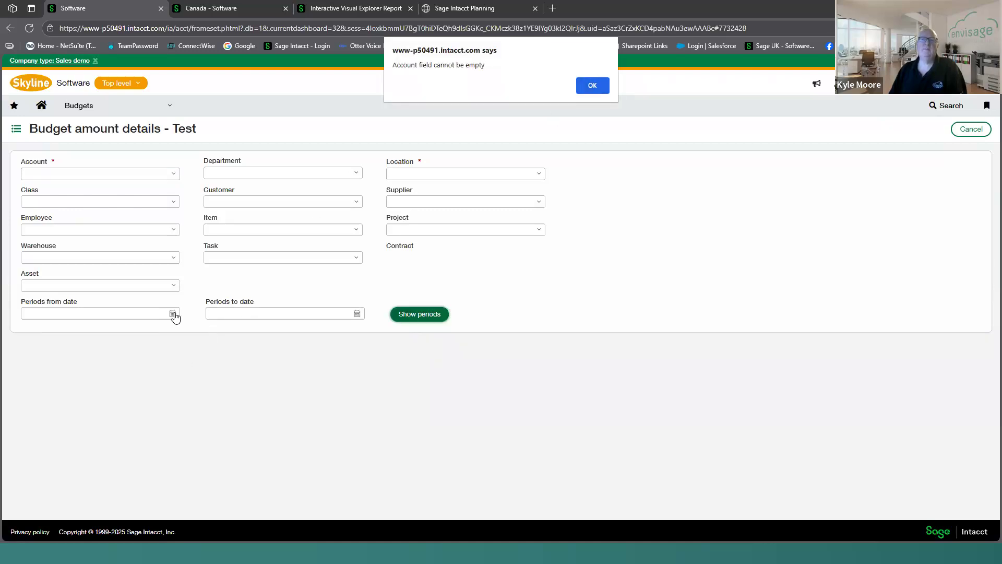
click(578, 91)
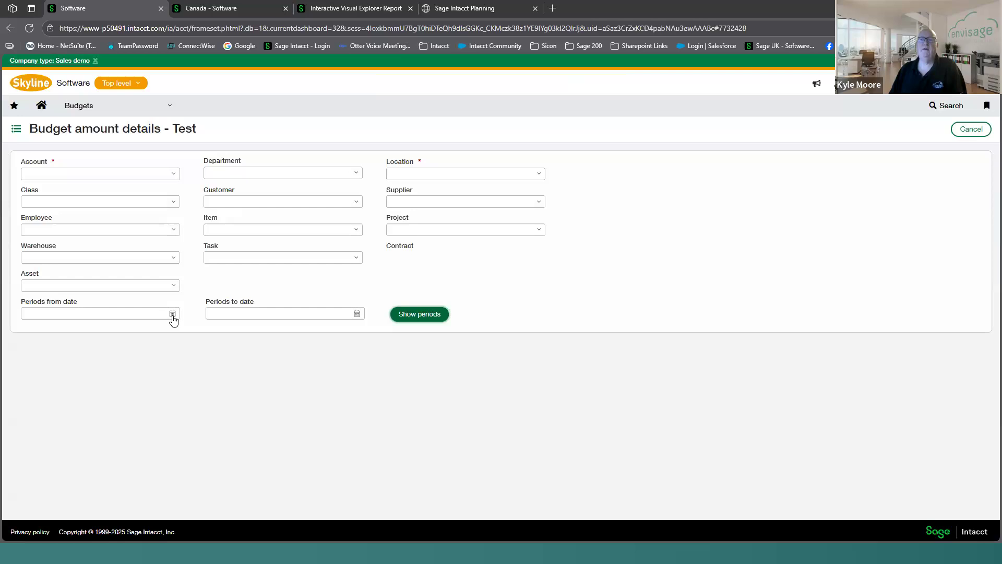
click(172, 313)
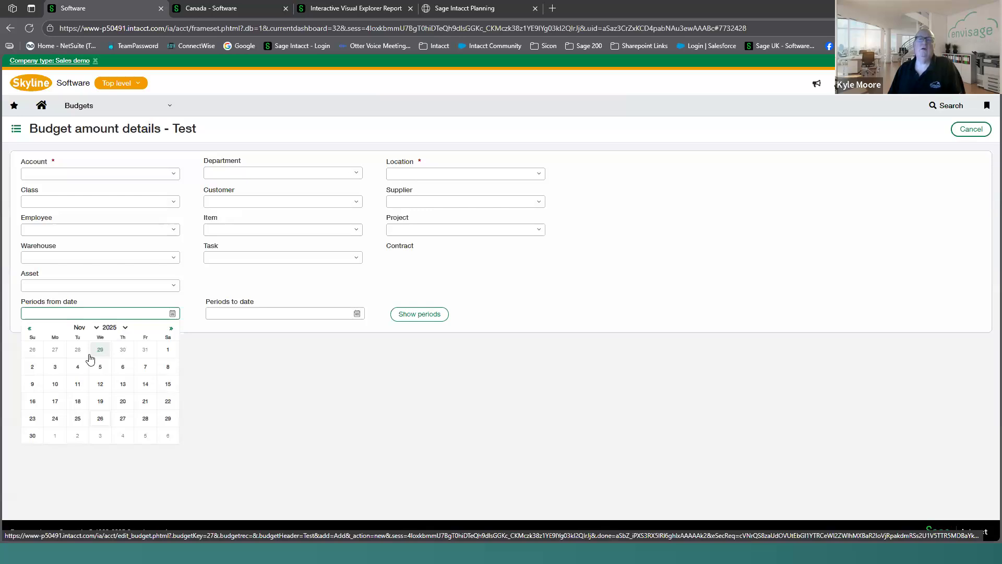
click(268, 351)
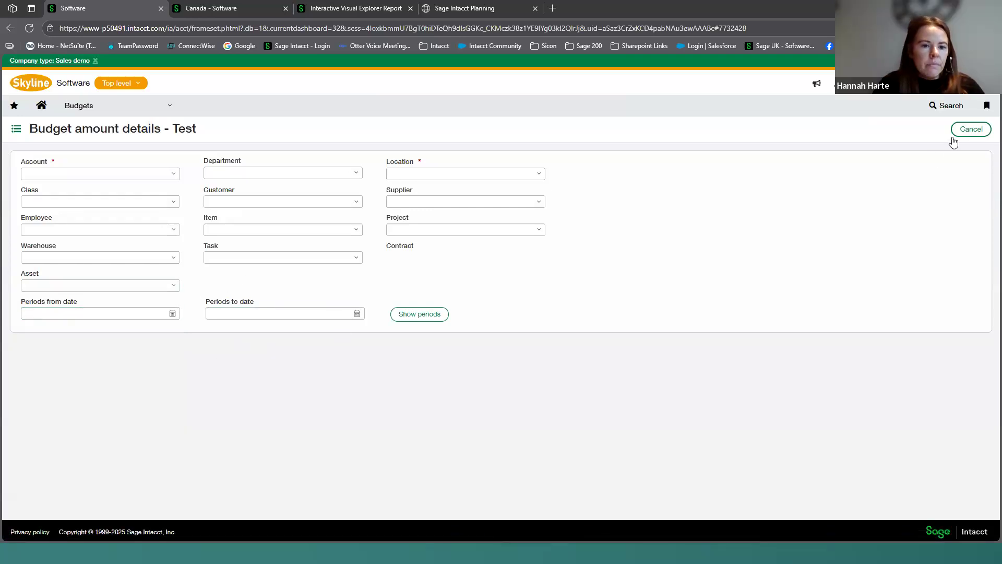
click(969, 130)
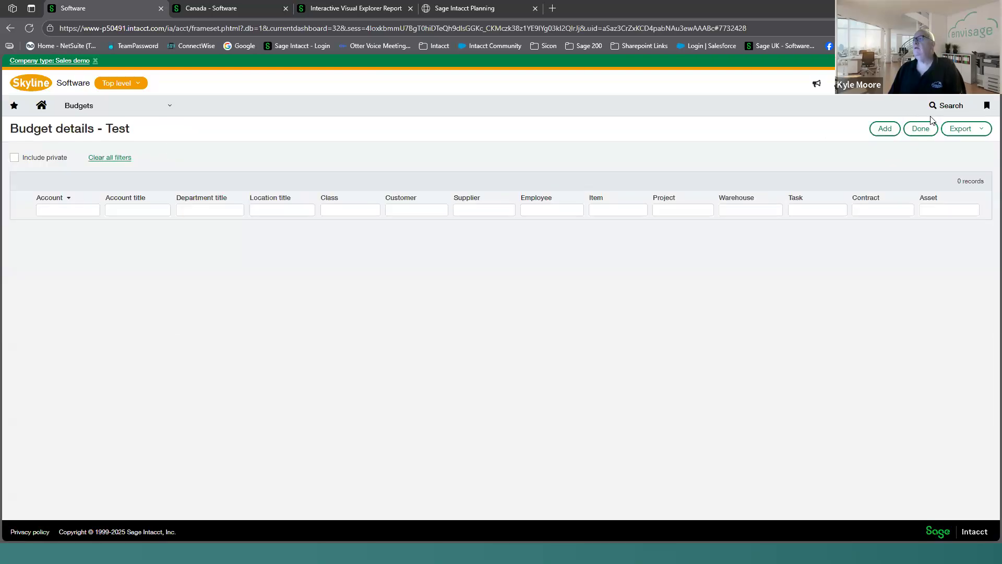
click(923, 130)
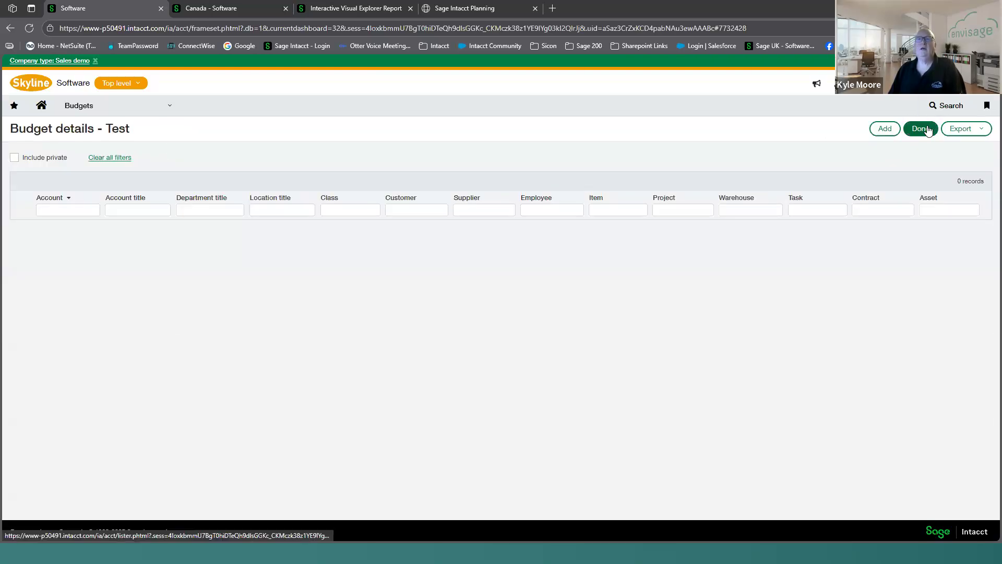